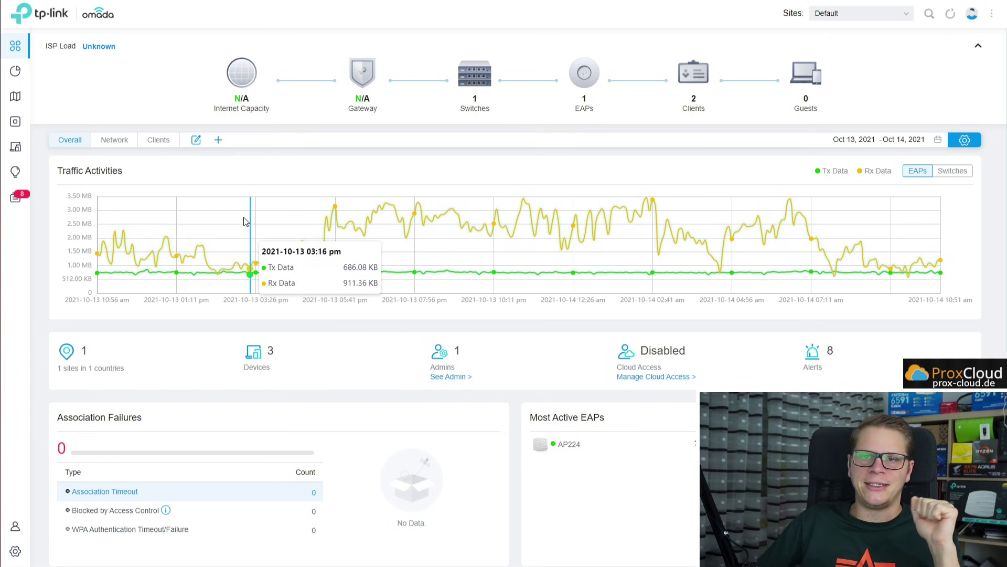
- Open the site settings and review the site configuration, services and device account sections
mouse_move(51, 449)
left_click(39, 540)
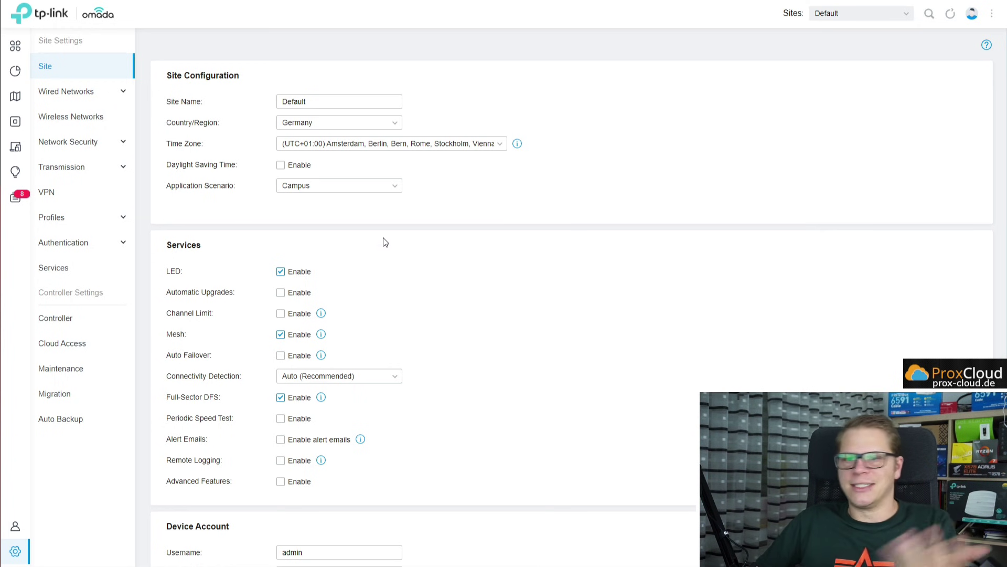
scroll(481, 227, "down", 1)
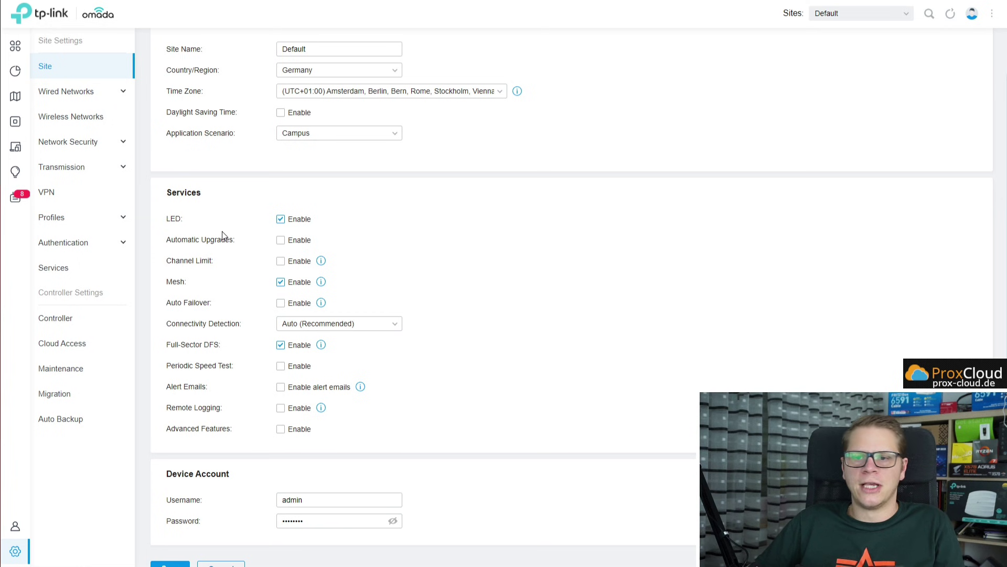
scroll(230, 233, "down", 1)
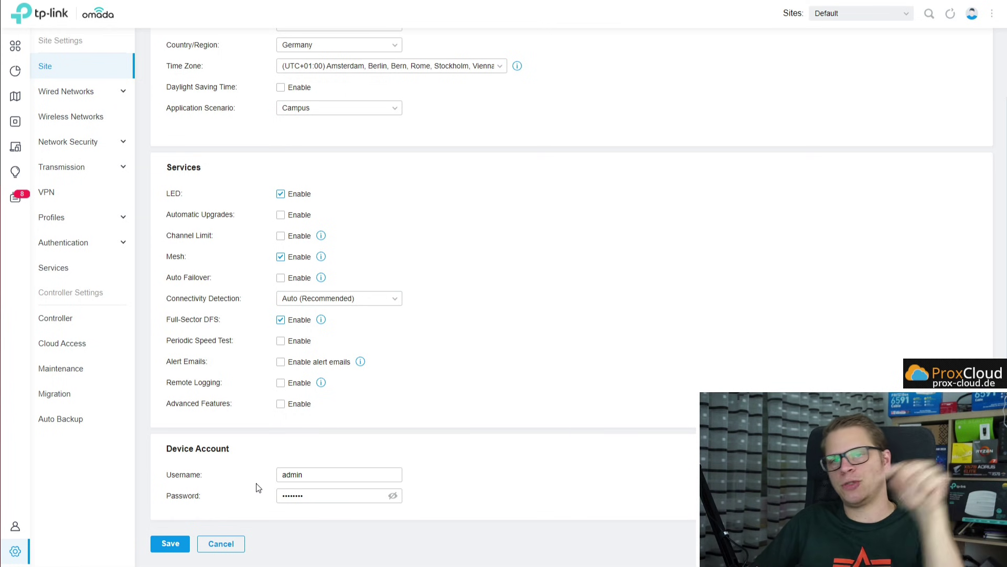
scroll(236, 197, "up", 2)
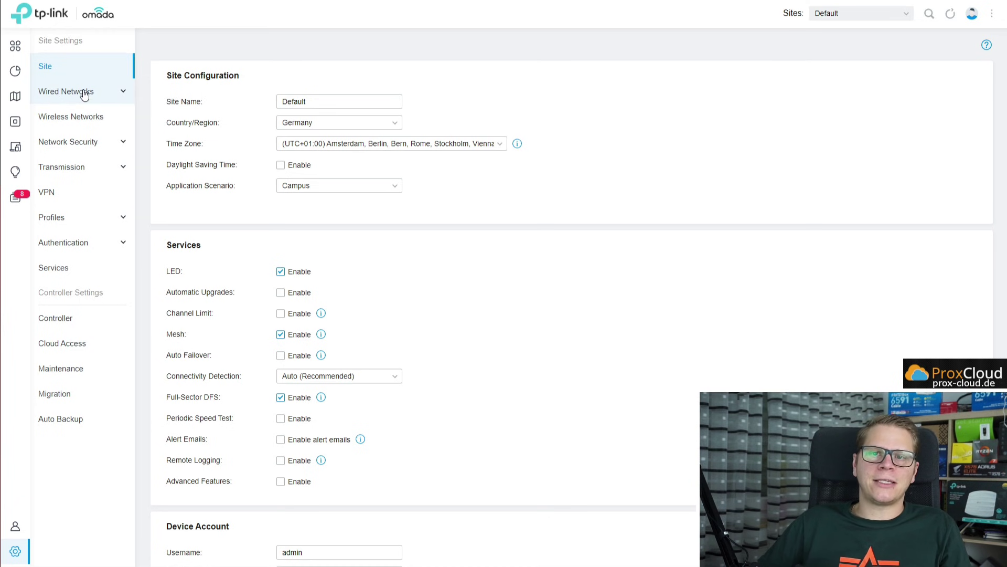
- Open the wired Internet settings and try Static IP as the WAN port's IPv4 connection type
left_click(100, 95)
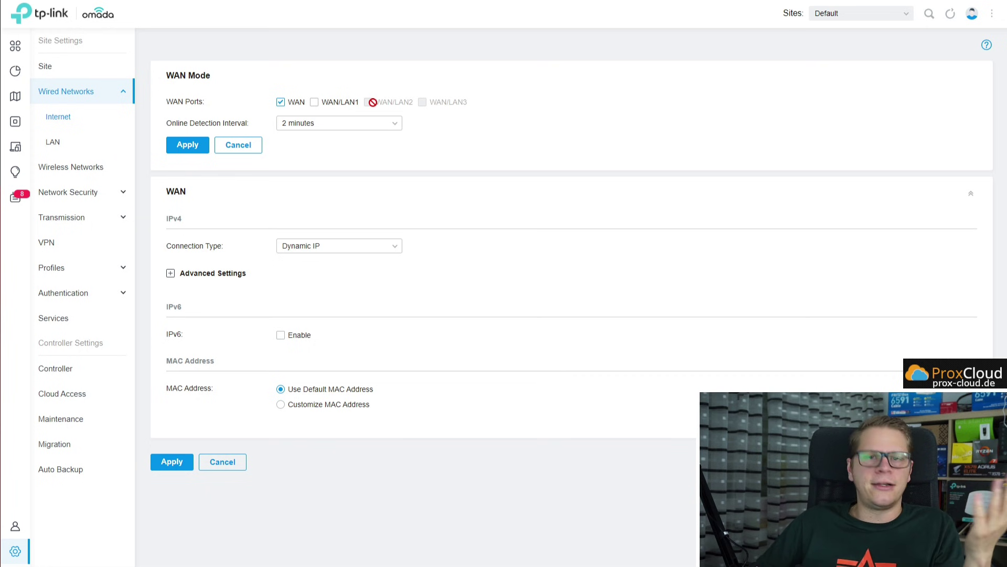
left_click(393, 254)
left_click(360, 359)
left_click(359, 247)
left_click(344, 285)
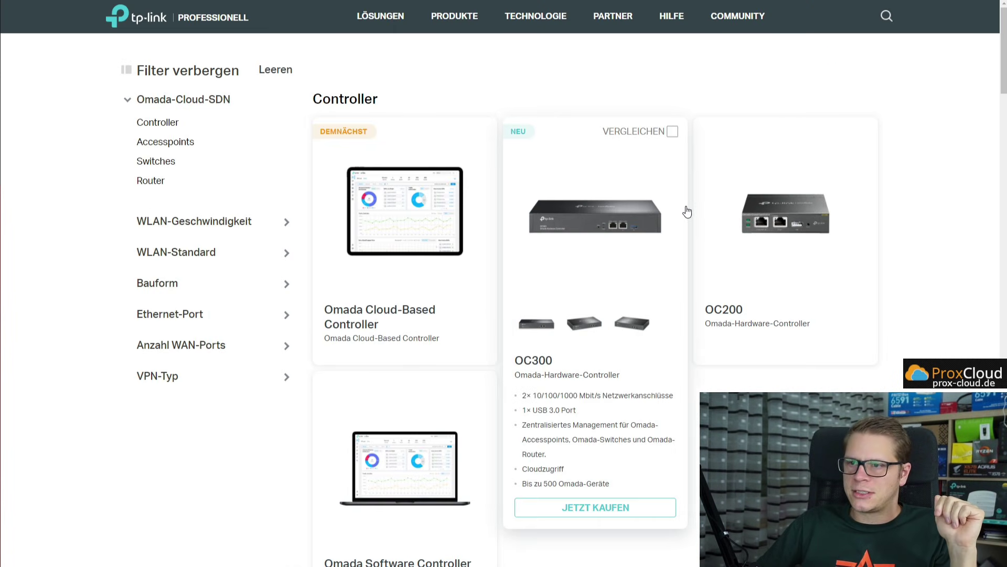
- Browse the Omada product catalogue on the TP-Link website, from the controllers through the switches to the routers
scroll(923, 256, "down", 8)
scroll(923, 256, "down", 20)
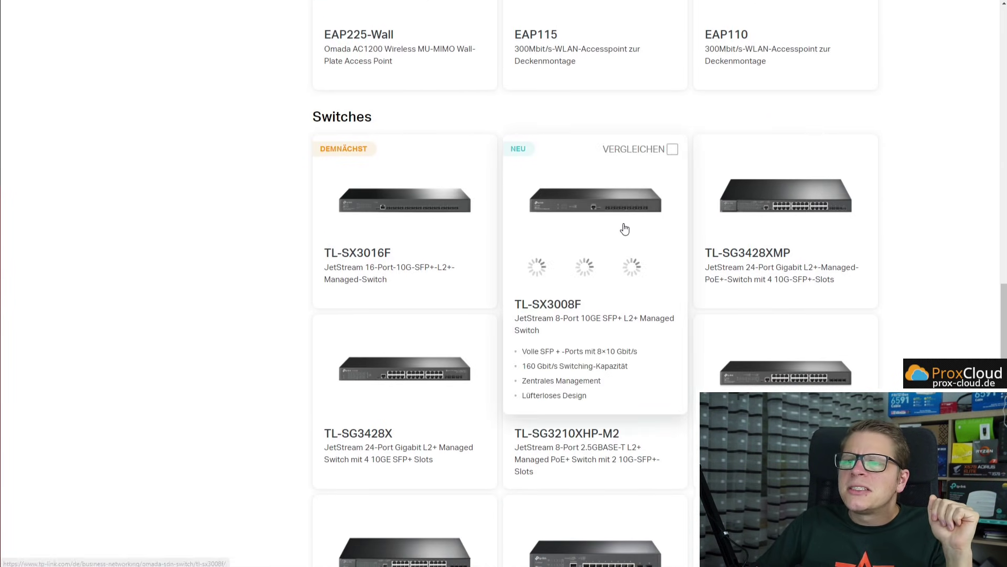
scroll(252, 218, "down", 5)
scroll(255, 218, "down", 6)
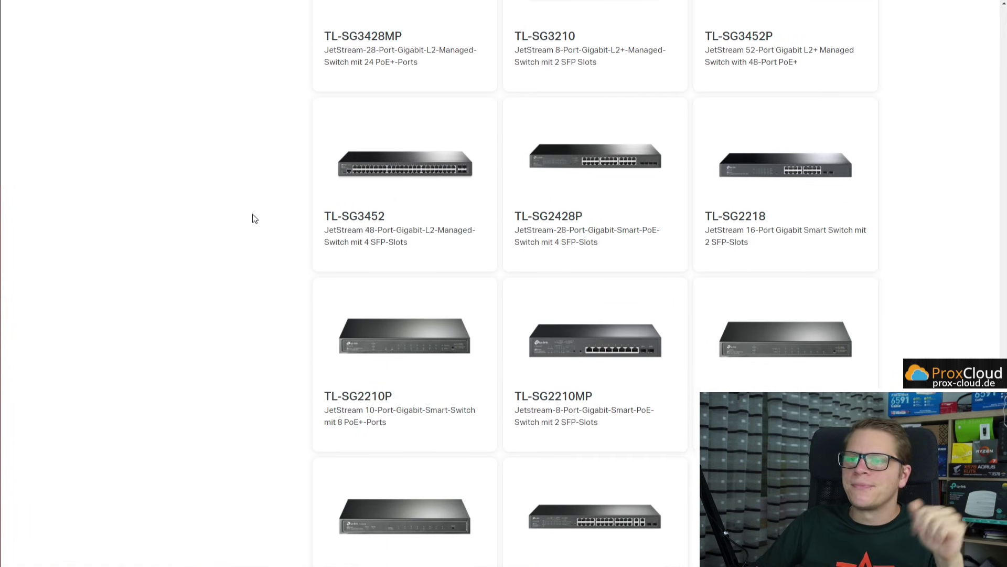
scroll(255, 218, "up", 1)
scroll(255, 218, "down", 5)
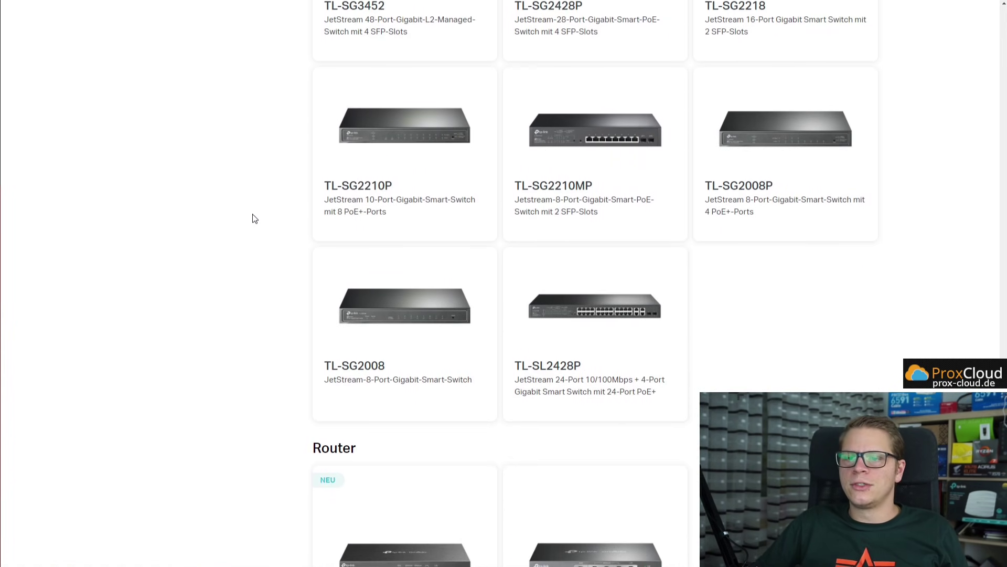
scroll(255, 218, "down", 6)
mouse_move(370, 483)
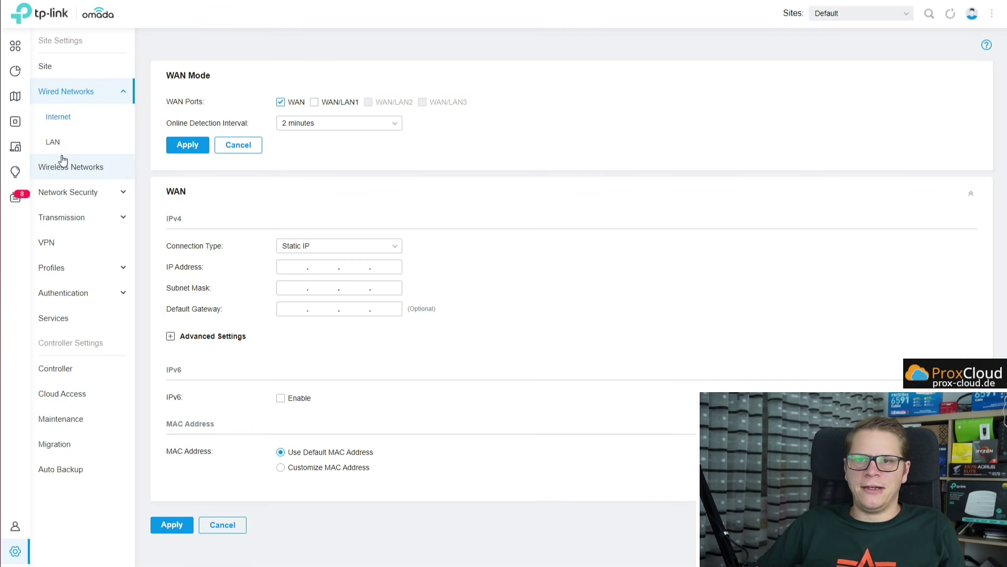
- Examine the form for creating a new LAN, including its Advanced DHCP Options and IPv6 sections, and return to the LAN network list
left_click(53, 143)
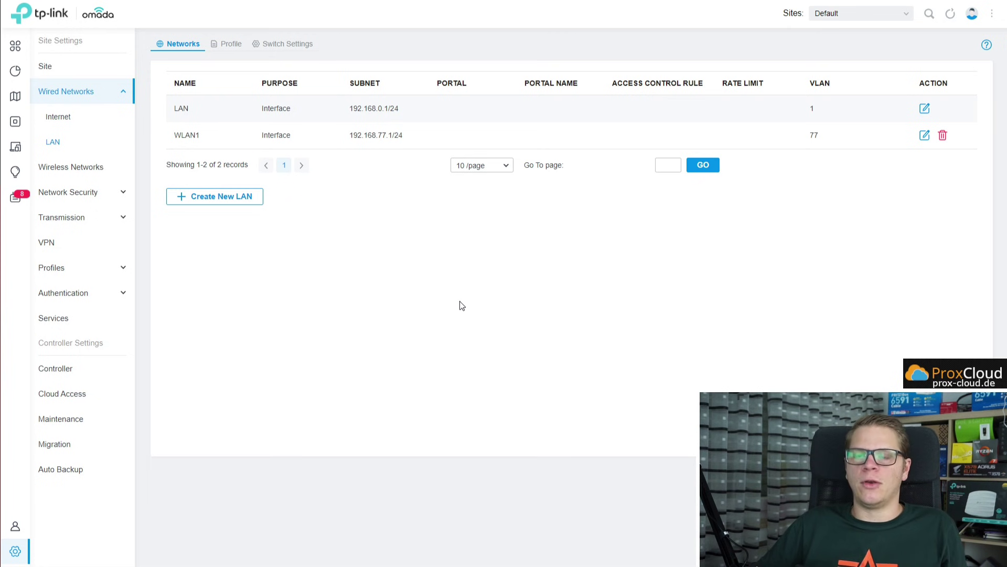
left_click(259, 200)
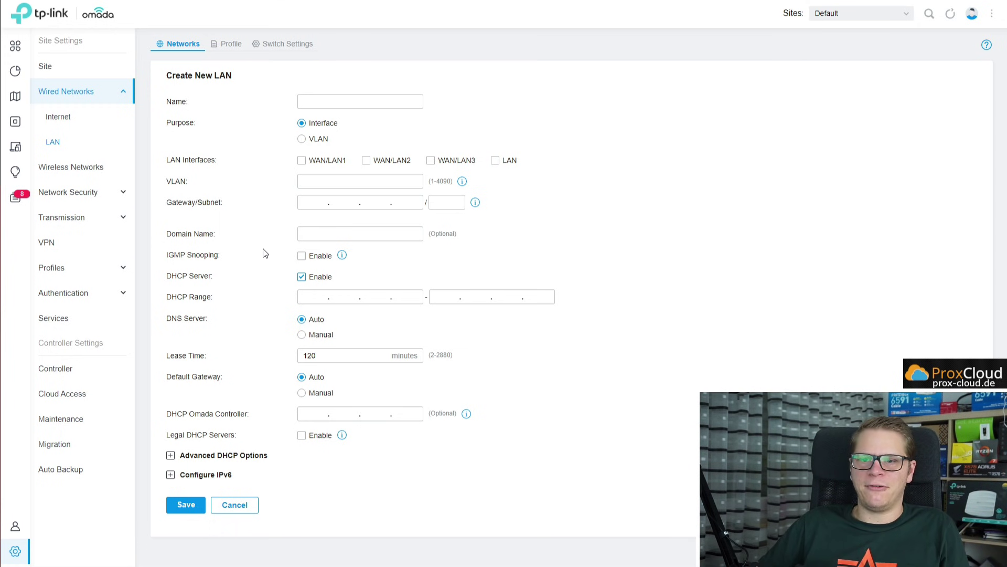
left_click(204, 474)
left_click(236, 455)
scroll(294, 371, "down", 2)
scroll(294, 370, "up", 2)
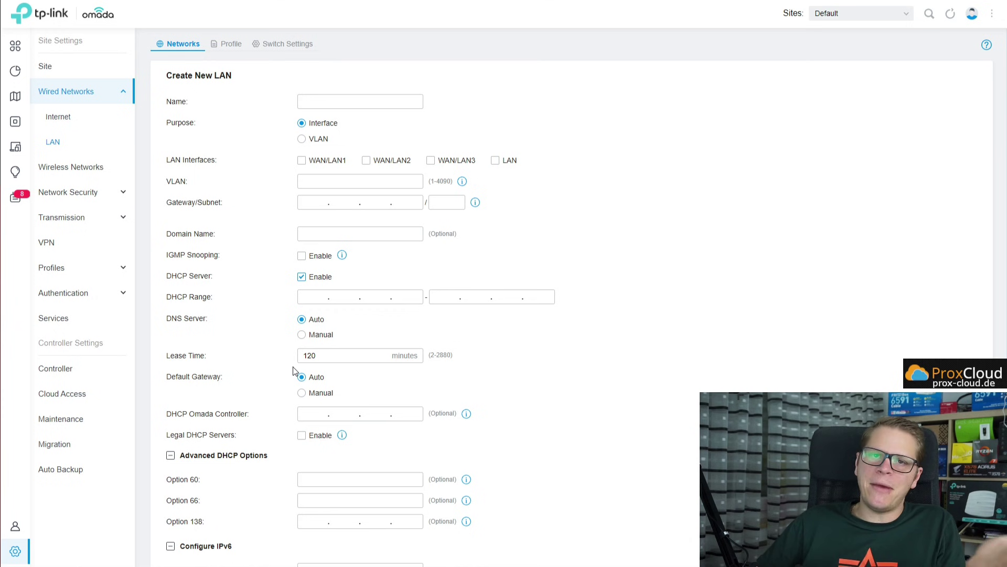
left_click(367, 298)
scroll(368, 299, "down", 2)
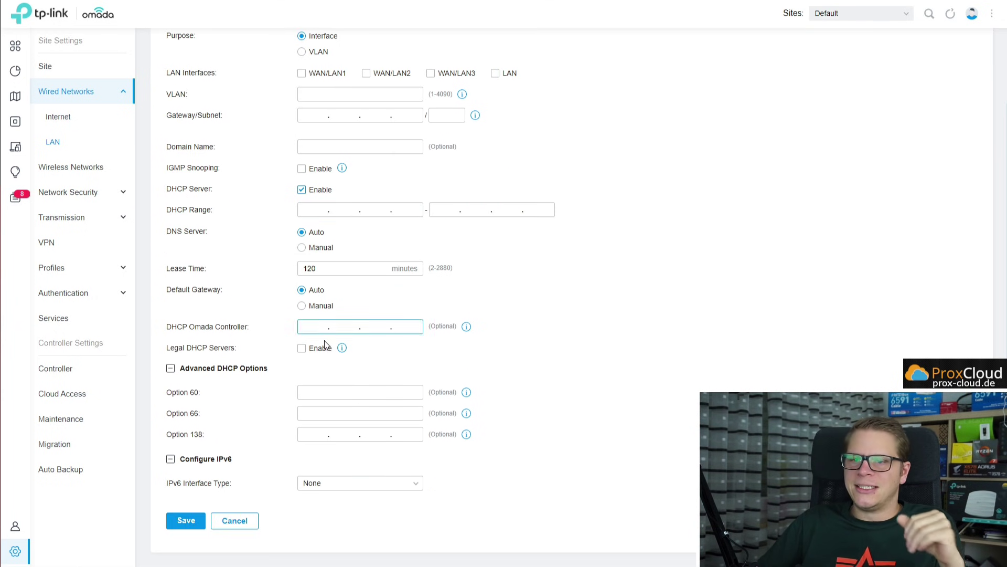
scroll(245, 337, "up", 2)
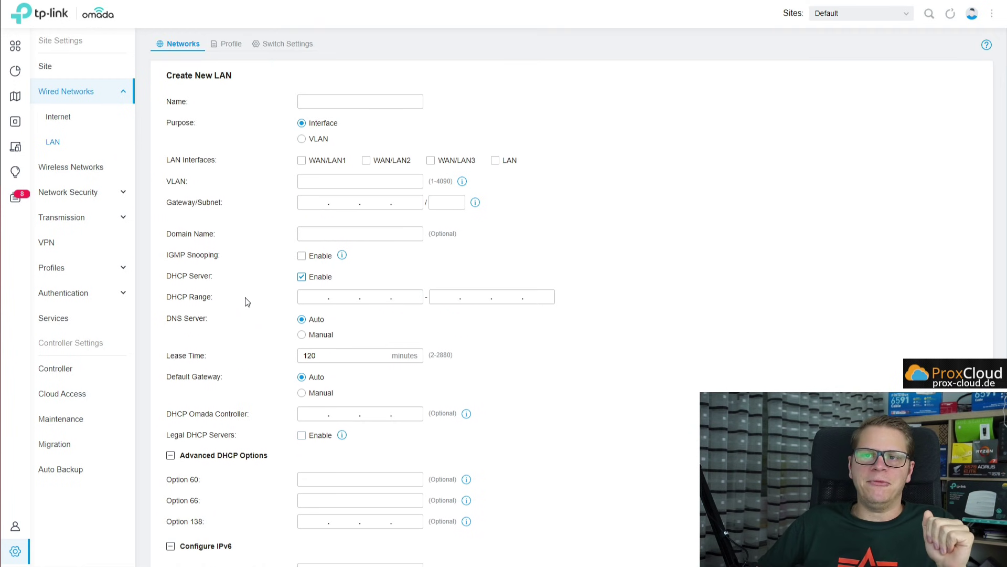
left_click(53, 143)
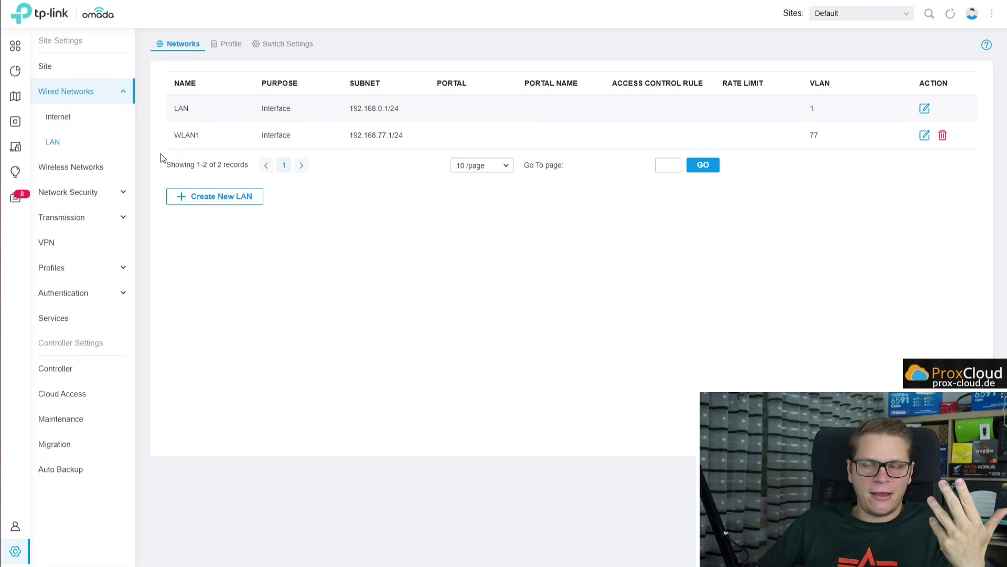
- View the LAN port profiles and examine the PoE and network options for creating a new port profile
left_click(231, 44)
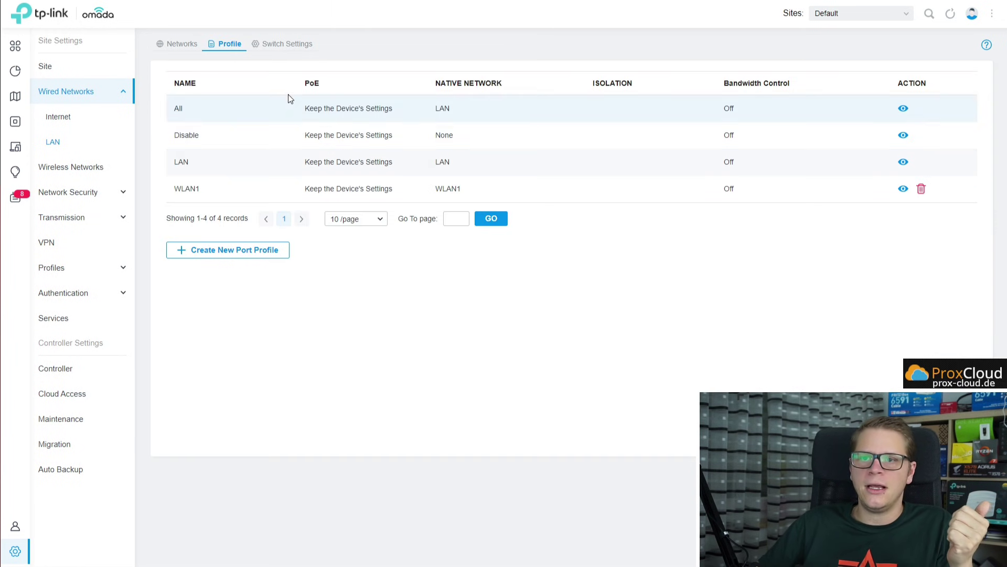
left_click(239, 254)
mouse_move(307, 225)
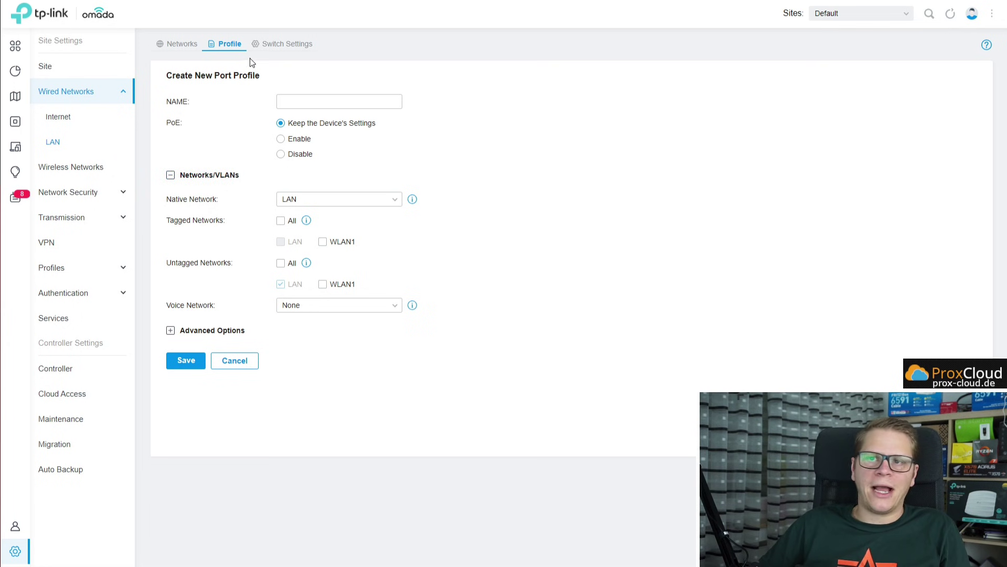
- Open the port list of the SG2210MP switch from the LAN switch settings and narrow the browser window
left_click(268, 43)
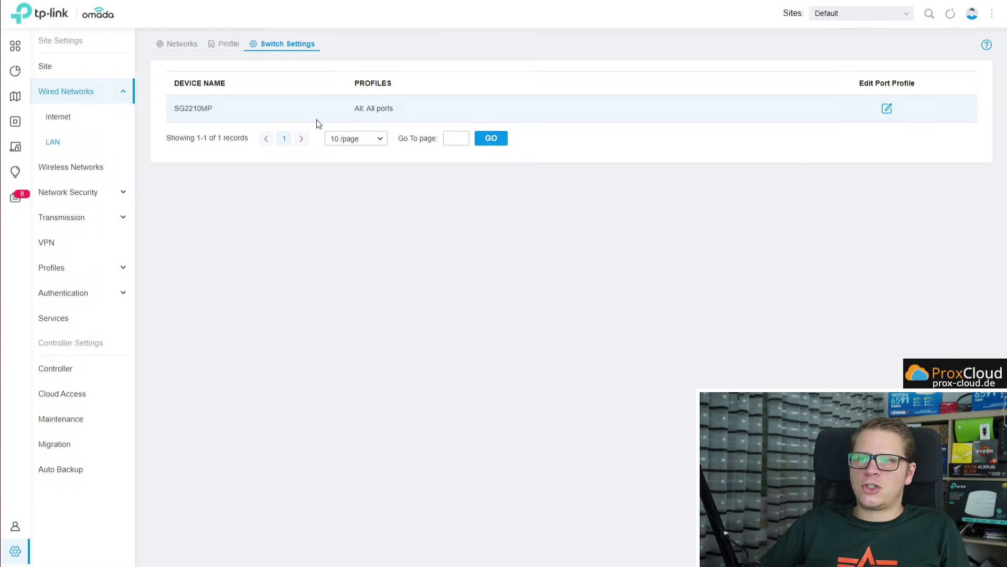
left_click(887, 108)
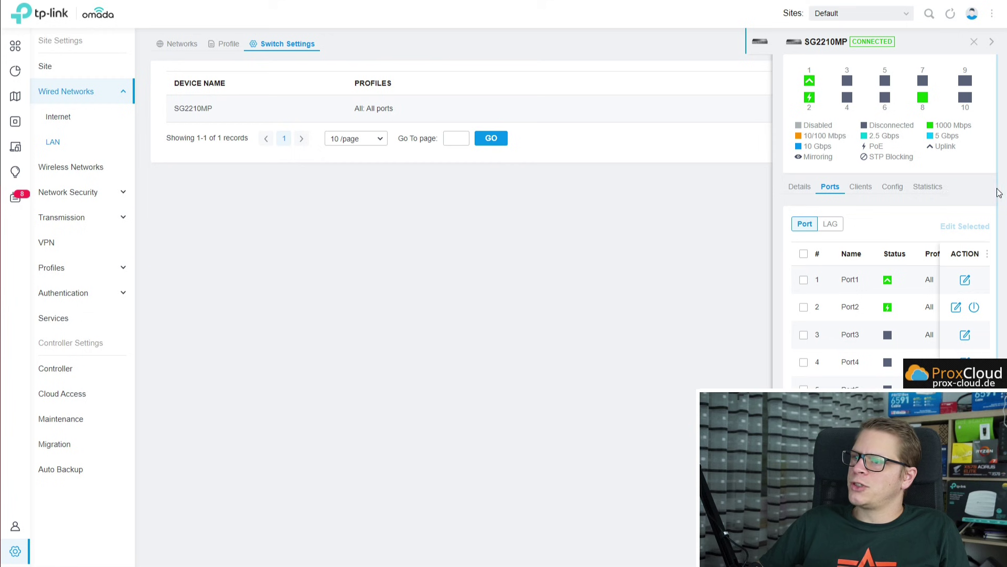
left_click_drag(998, 188, 702, 182)
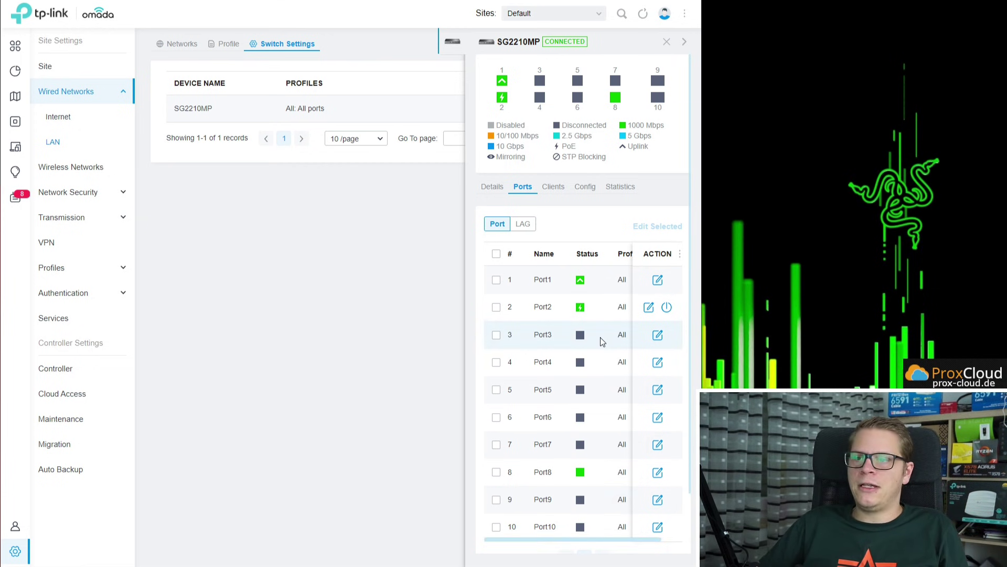
- View the edit form of Port4 and cancel it, then open Port3 and Port4 together for batch editing
left_click(658, 362)
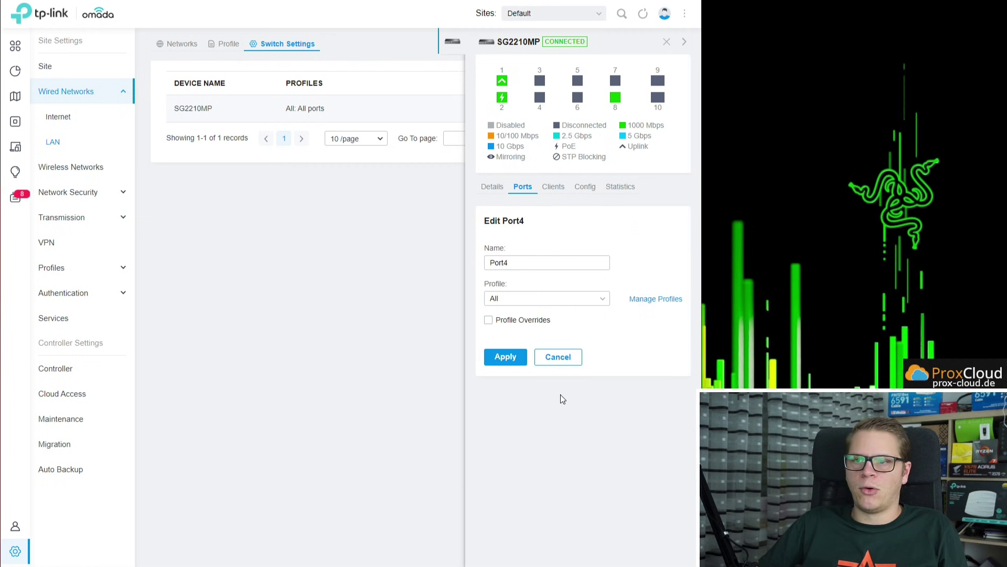
left_click(560, 358)
left_click(496, 335)
left_click(496, 362)
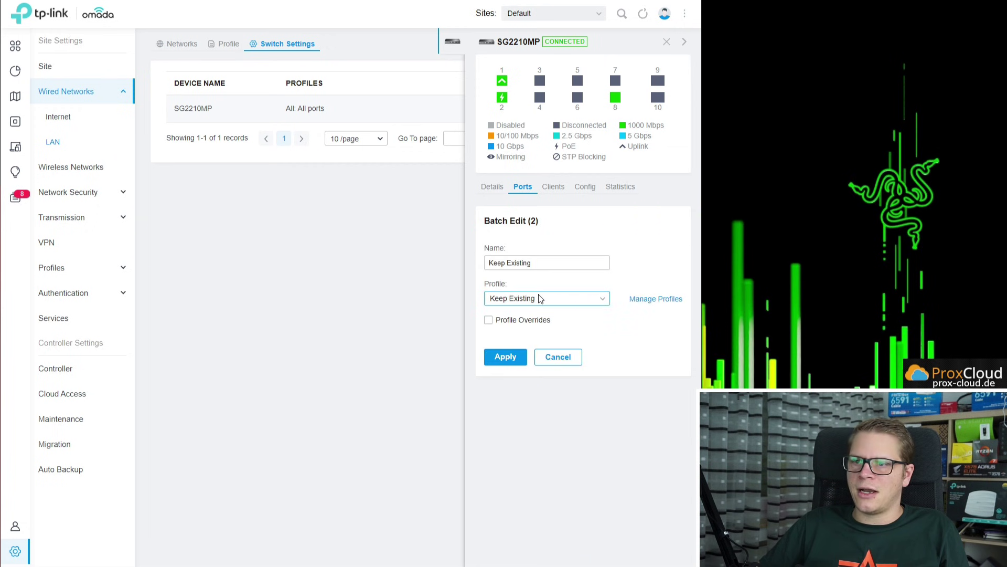
- Review the SG2210MP switch's clients, configuration, statistics and LAG list, then close its details and widen the browser window again
left_click(557, 187)
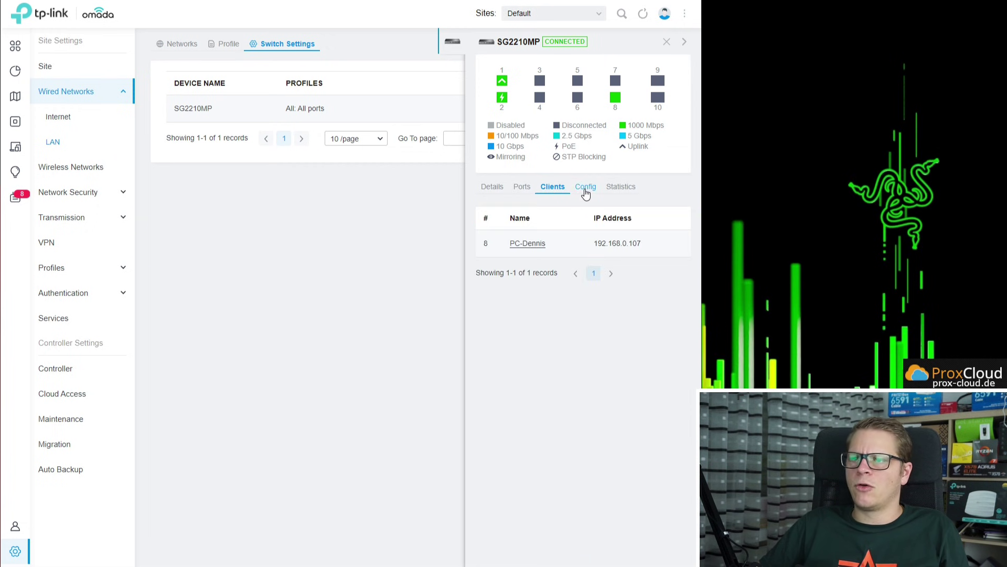
left_click(584, 187)
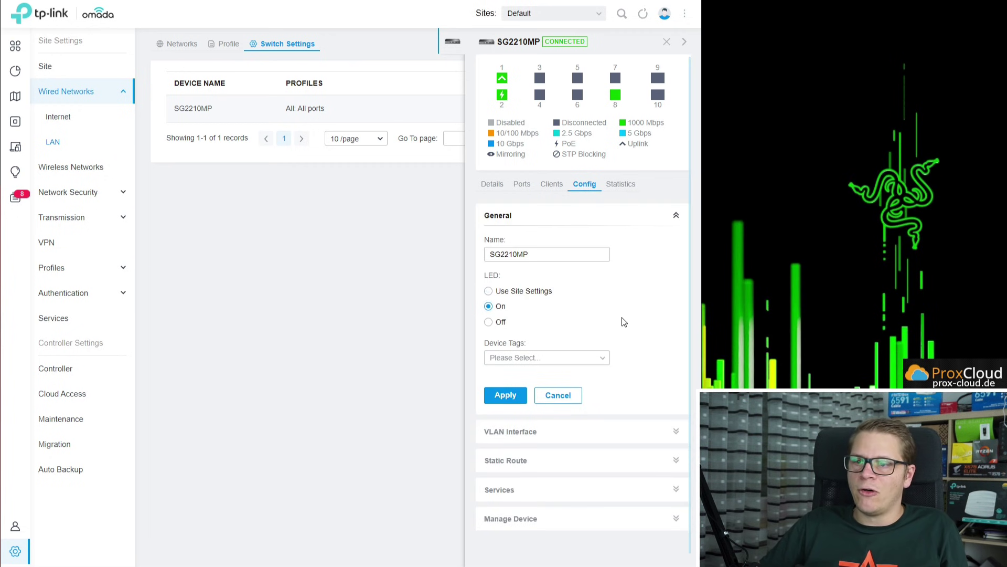
left_click(621, 187)
left_click(520, 189)
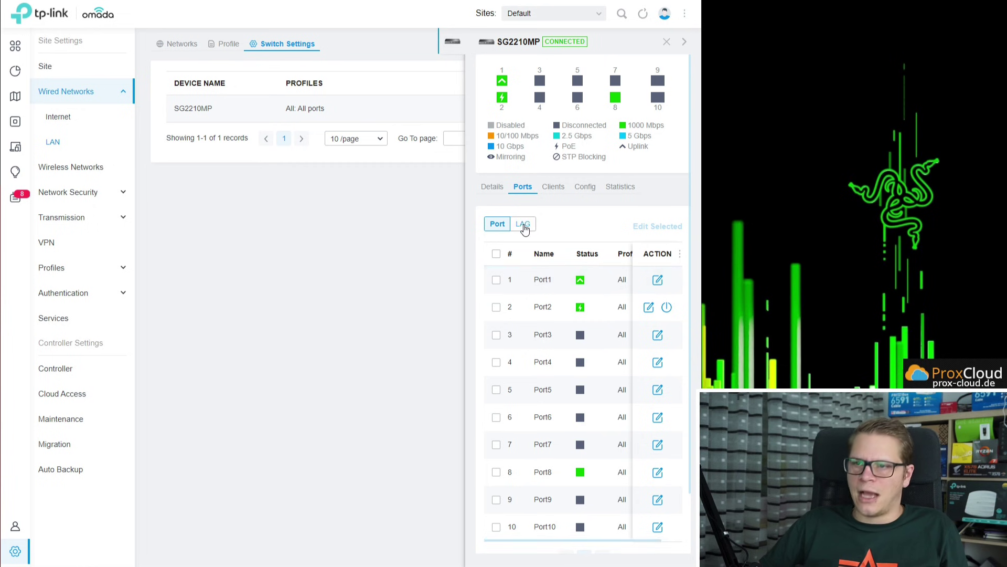
left_click(524, 225)
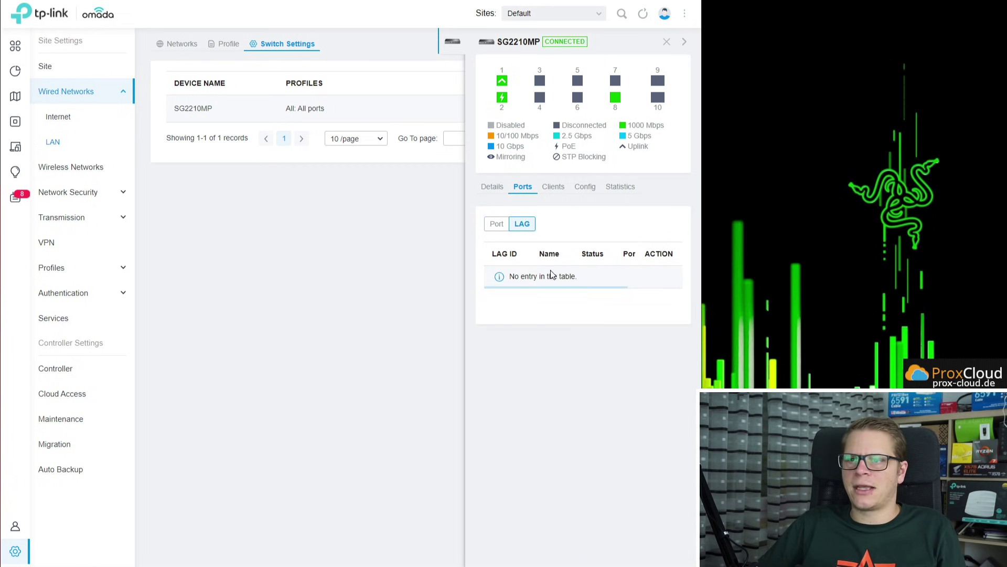
left_click(499, 226)
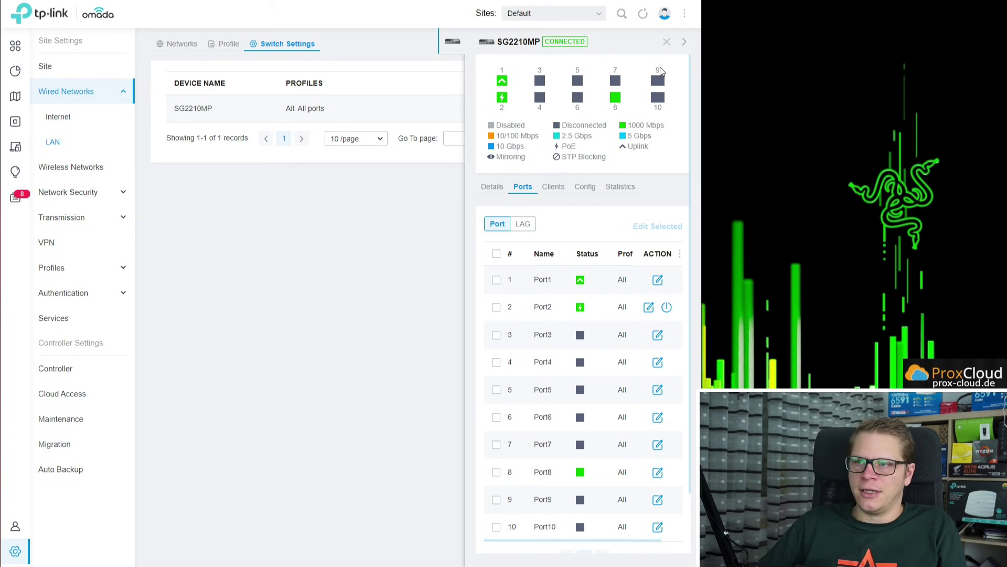
left_click(667, 41)
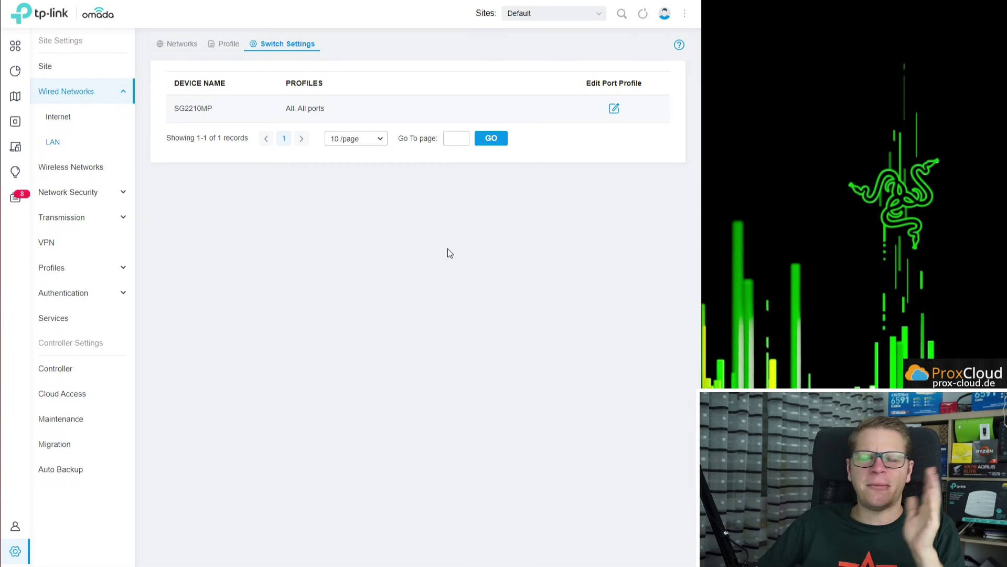
left_click_drag(703, 239, 1004, 239)
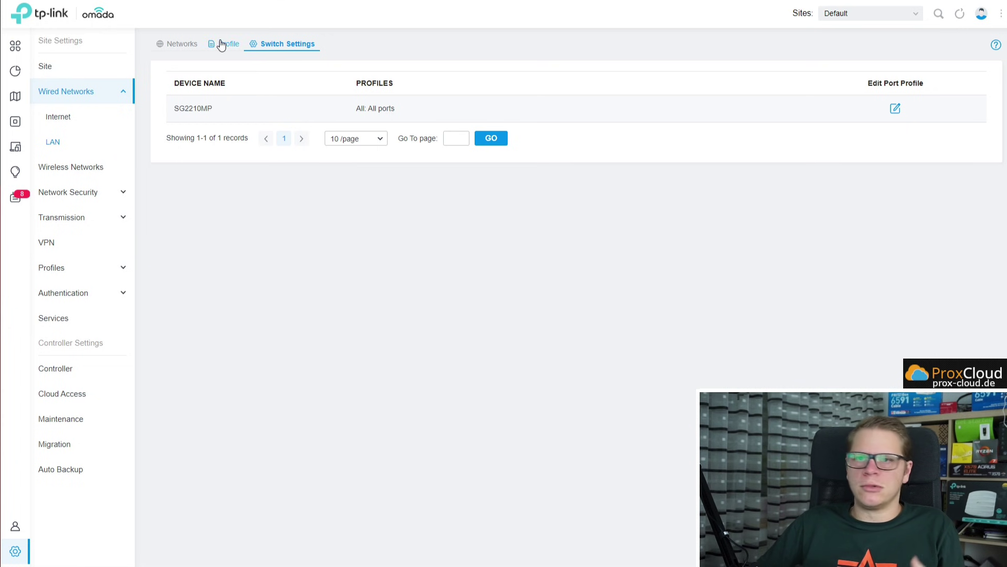
- Open the WLAN1 network for editing and review its VLAN, gateway and DHCP settings
left_click(185, 51)
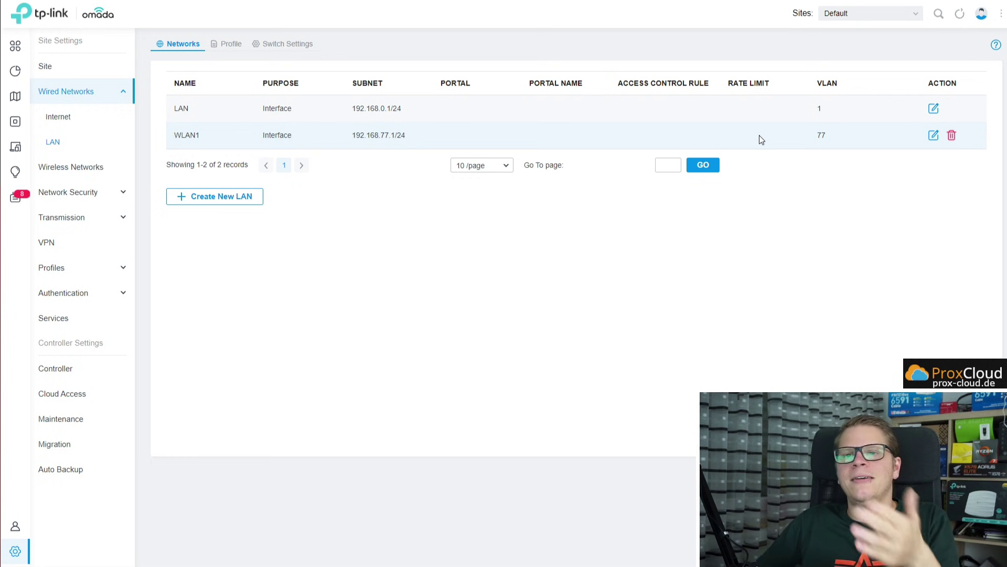
left_click(933, 137)
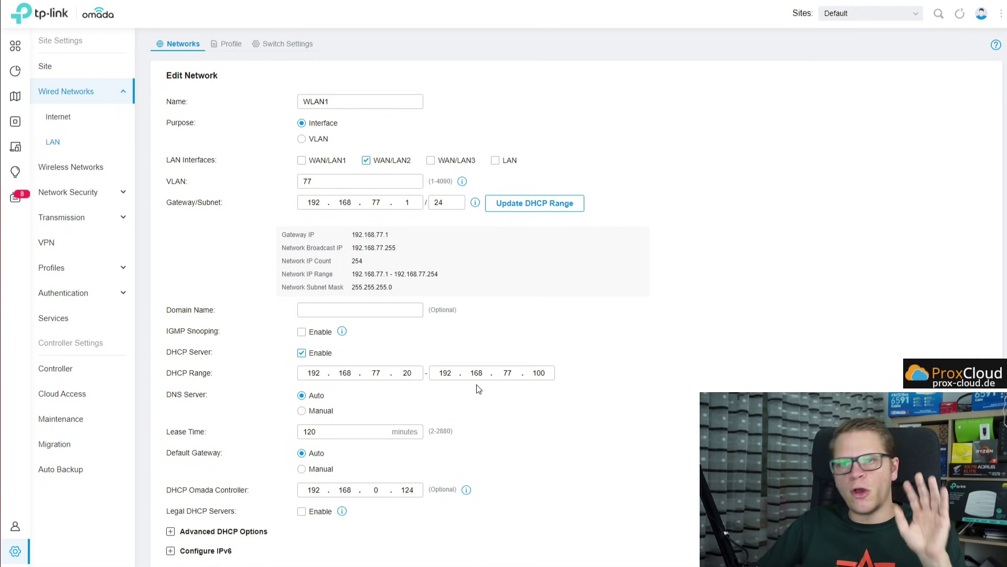
scroll(499, 367, "down", 2)
scroll(508, 367, "up", 2)
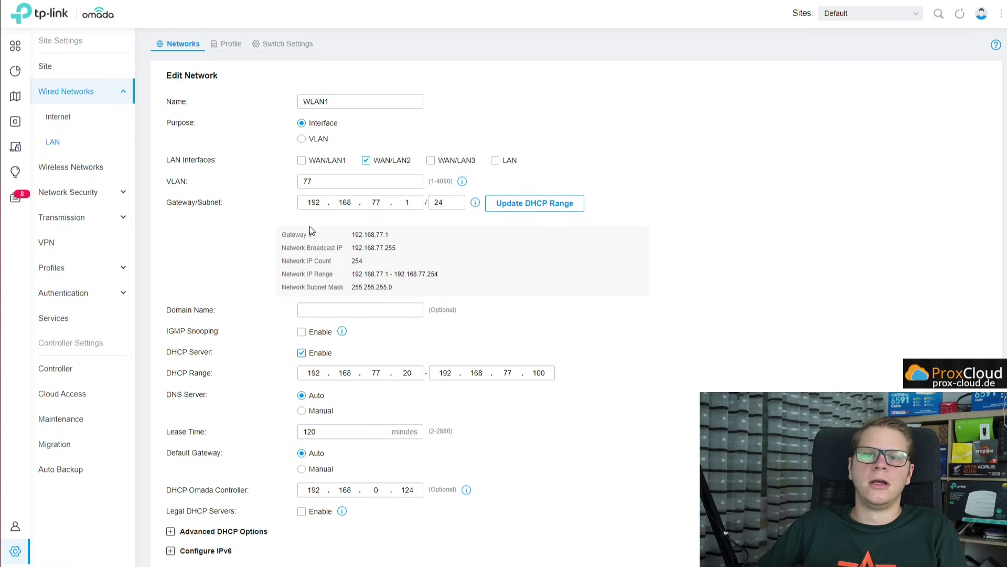
- Open the wireless network settings, then switch to the blog article comparing TP-Link access points and examine its comparison table
left_click(93, 166)
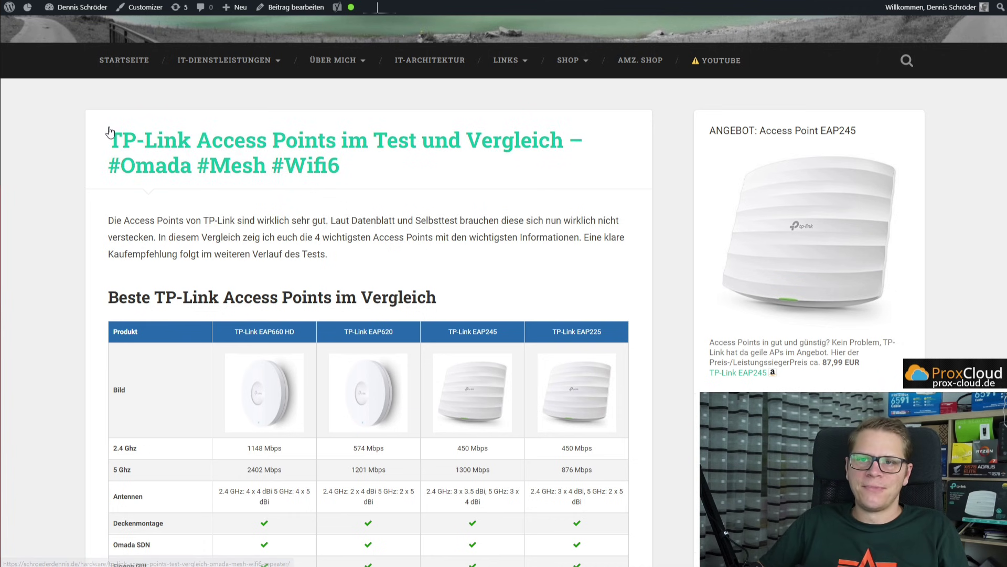
scroll(673, 192, "down", 4)
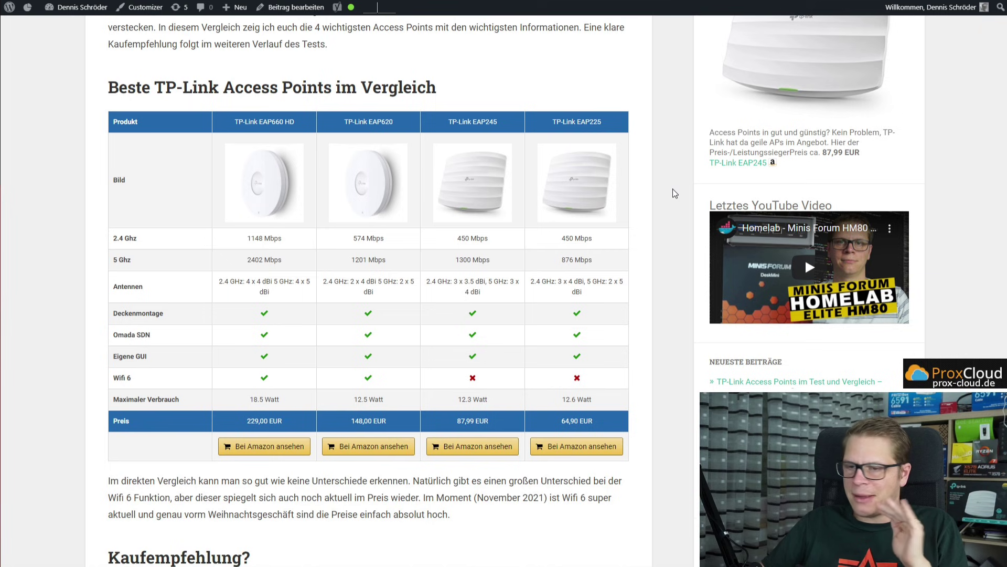
- Read the article's purchase recommendation and antenna radiation diagrams, then switch back to the Omada controller's wireless networks
scroll(673, 192, "down", 7)
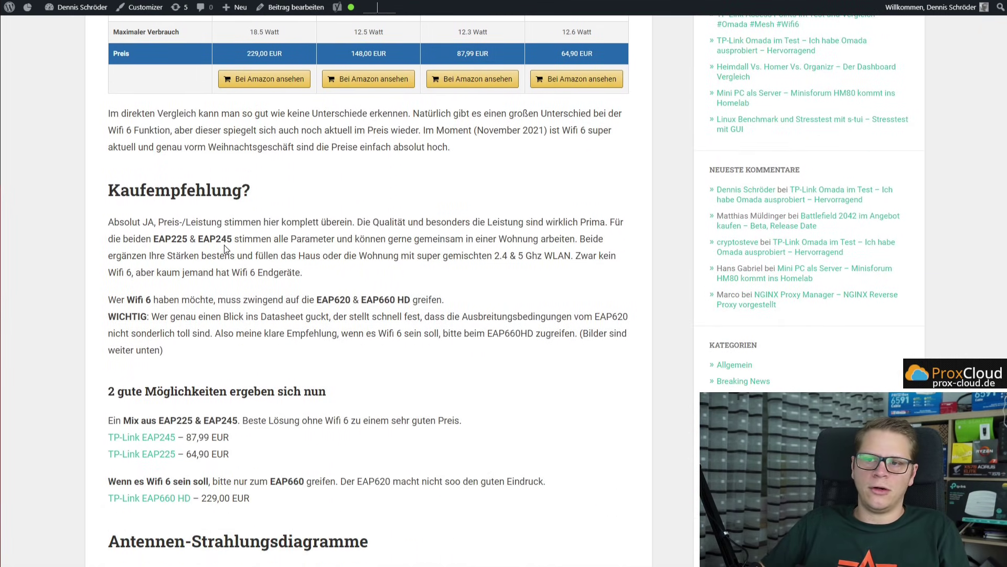
scroll(334, 327, "down", 9)
scroll(334, 330, "up", 20)
scroll(334, 328, "down", 7)
scroll(335, 328, "down", 10)
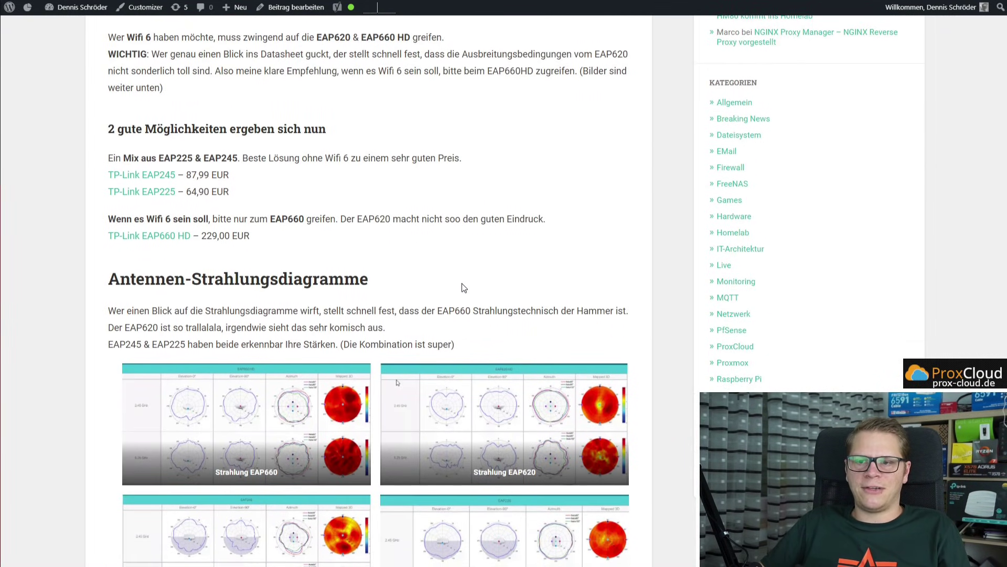
scroll(621, 234, "down", 3)
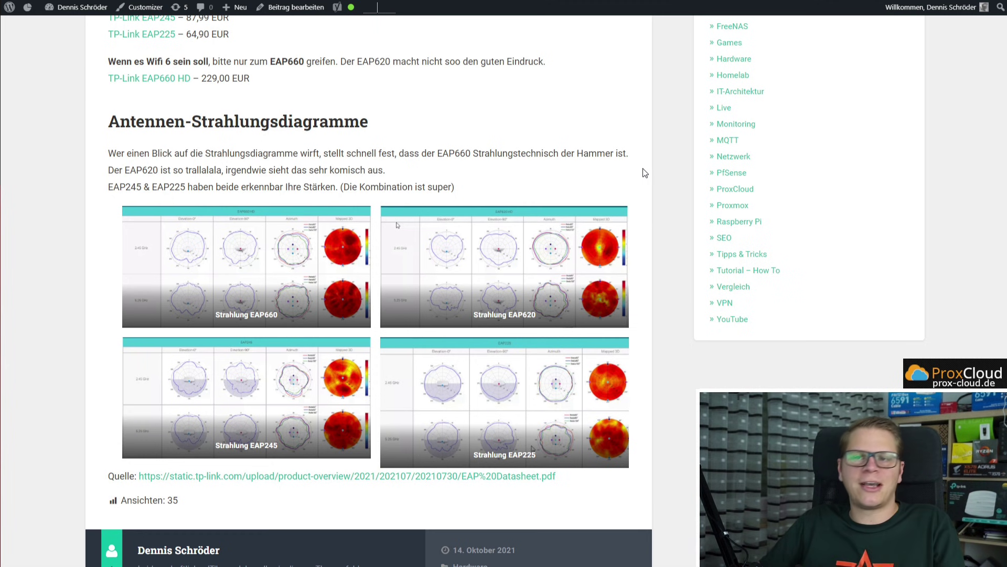
scroll(643, 172, "up", 3)
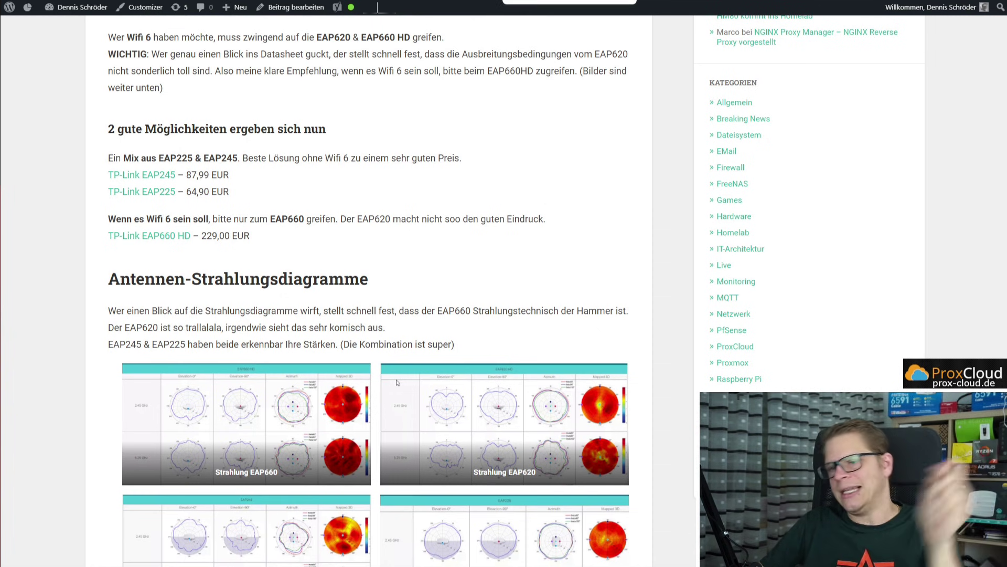
key("ctrl+Tab")
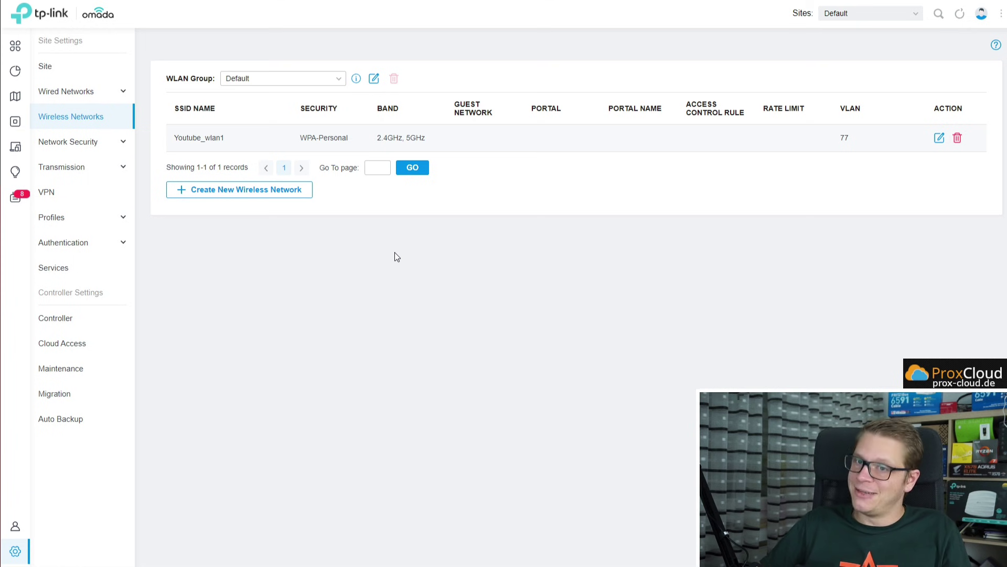
- Open the Youtube_wlan1 network for editing and review its advanced settings, WLAN schedule, 802.11 rate control and MAC filter
left_click(940, 138)
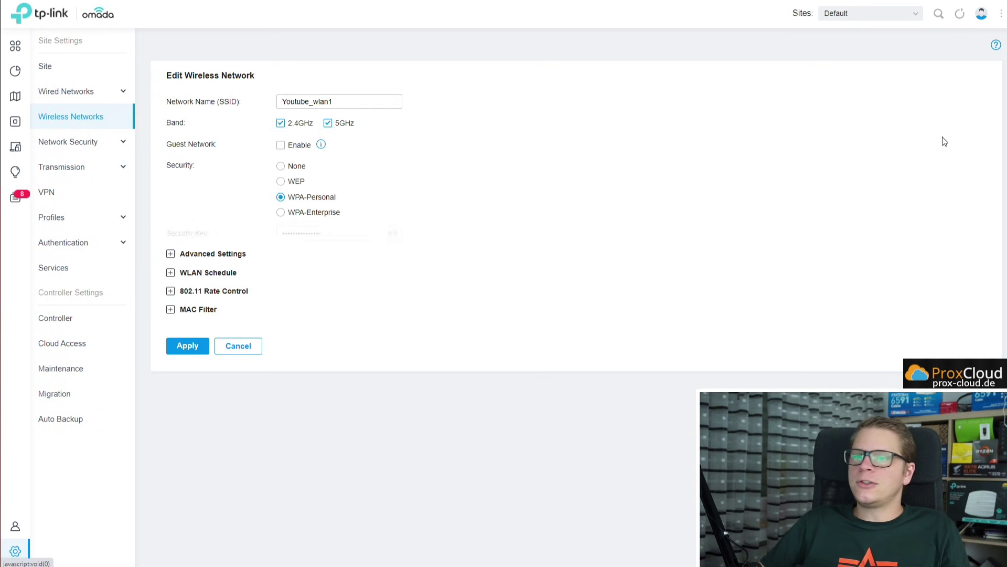
left_click(199, 309)
left_click(195, 285)
left_click(200, 272)
left_click(192, 253)
scroll(336, 257, "down", 1)
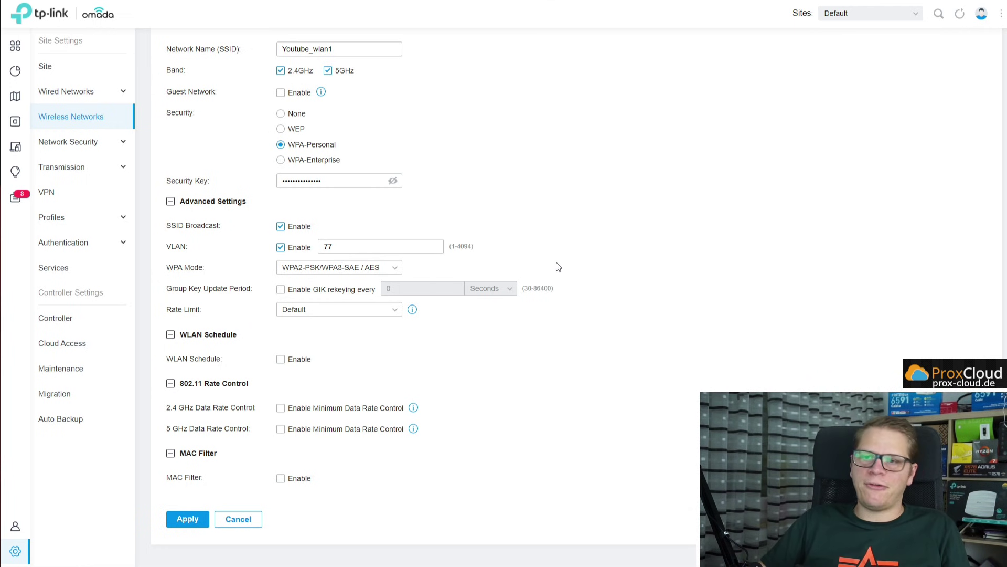
scroll(550, 266, "up", 1)
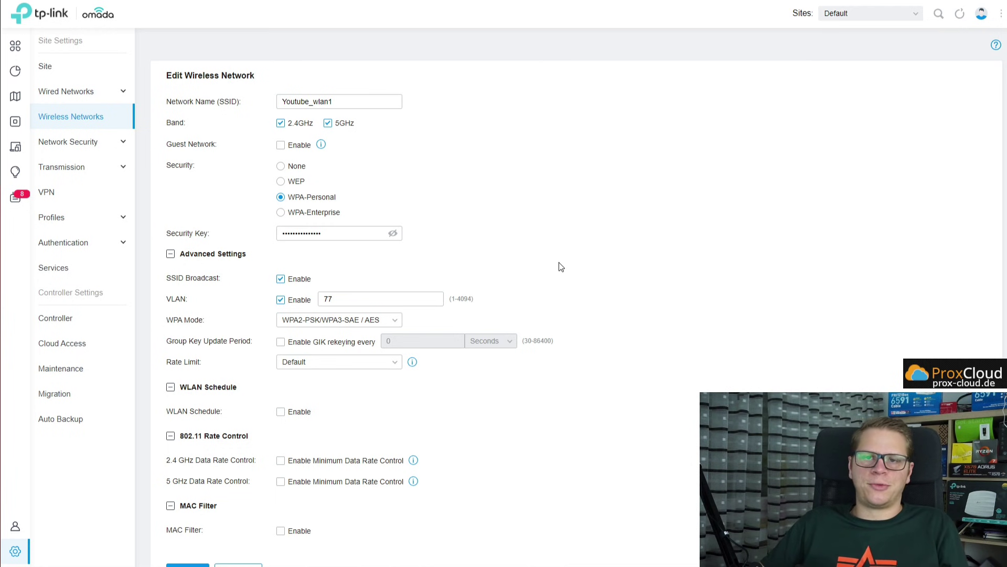
scroll(567, 262, "down", 1)
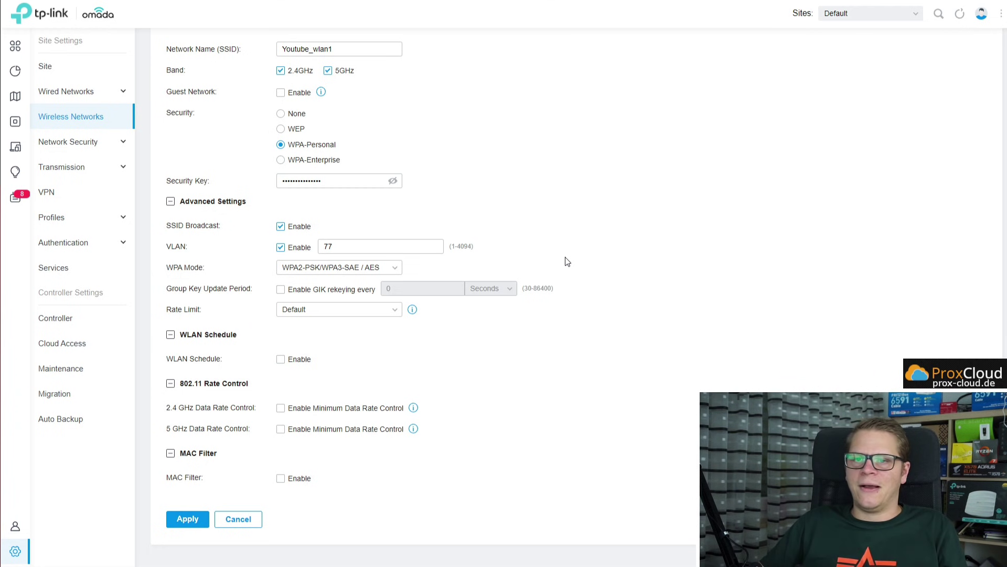
scroll(568, 261, "up", 1)
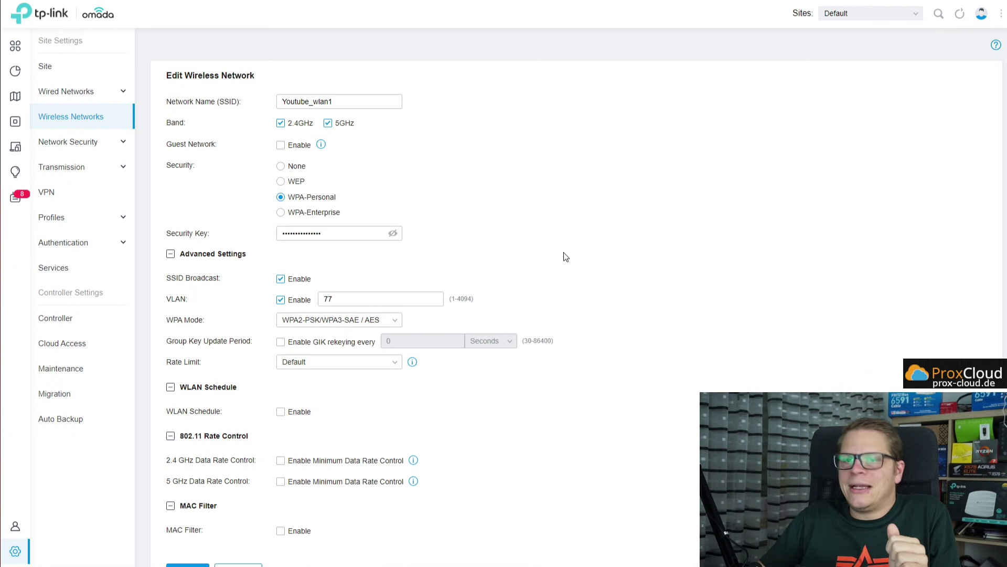
scroll(566, 257, "down", 1)
scroll(566, 256, "up", 1)
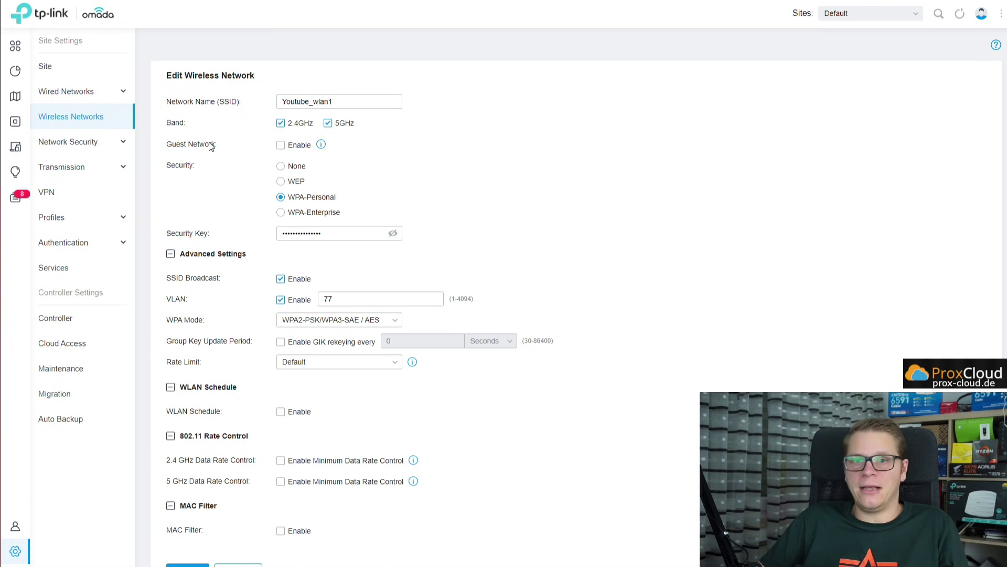
- View the new gateway ACL rule form, then examine the firewall's state timeouts and options in the network security settings
left_click(108, 142)
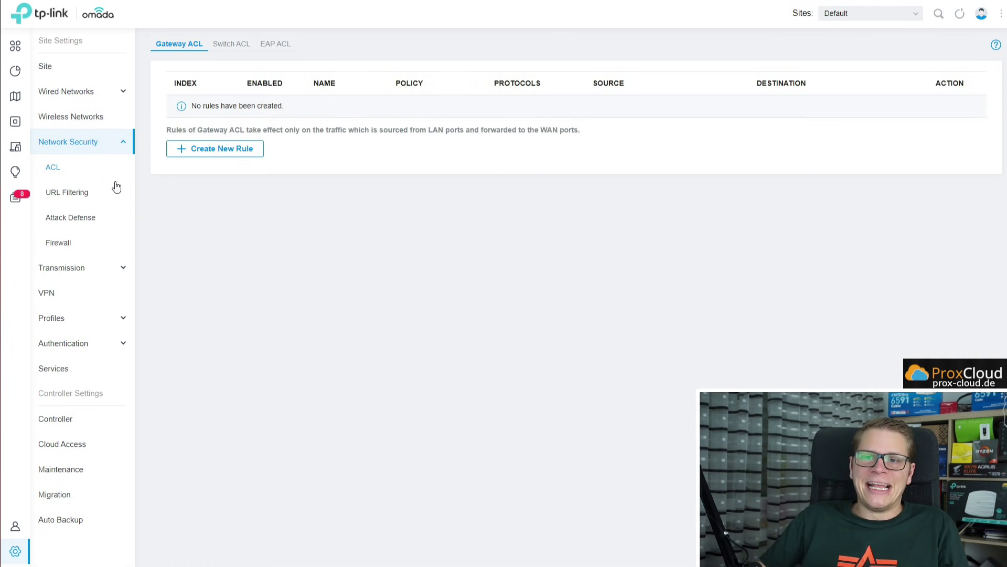
left_click(247, 152)
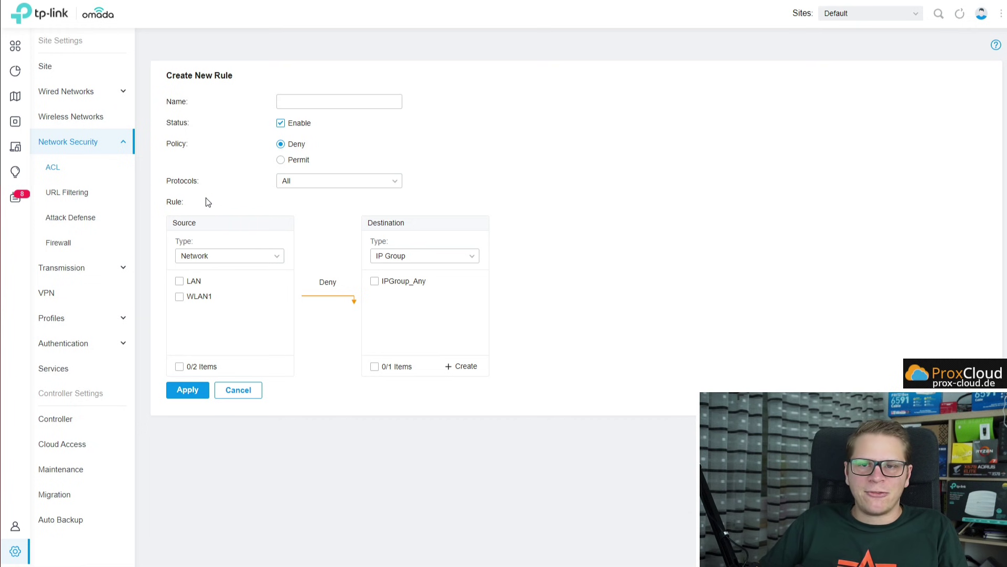
left_click(61, 243)
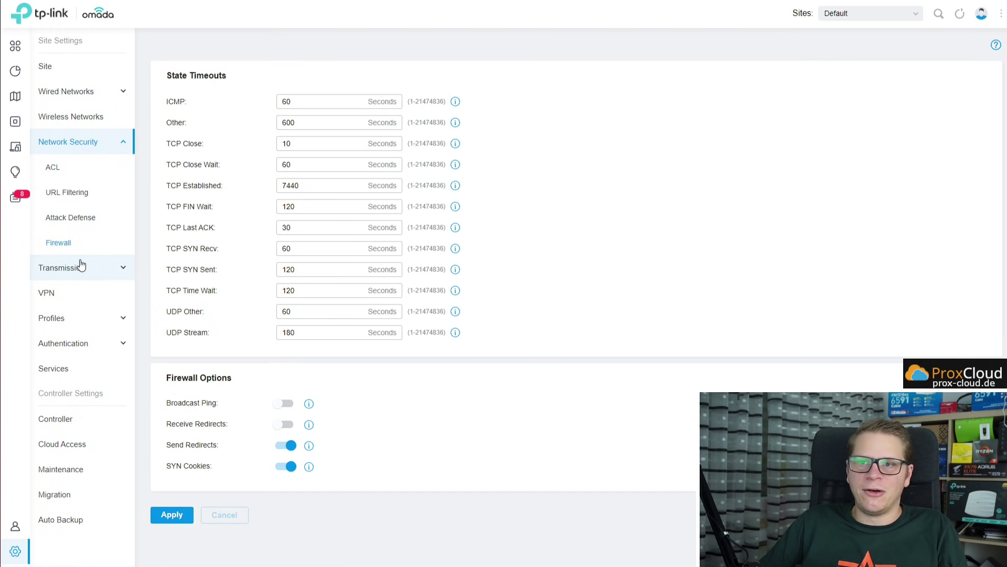
left_click(290, 144)
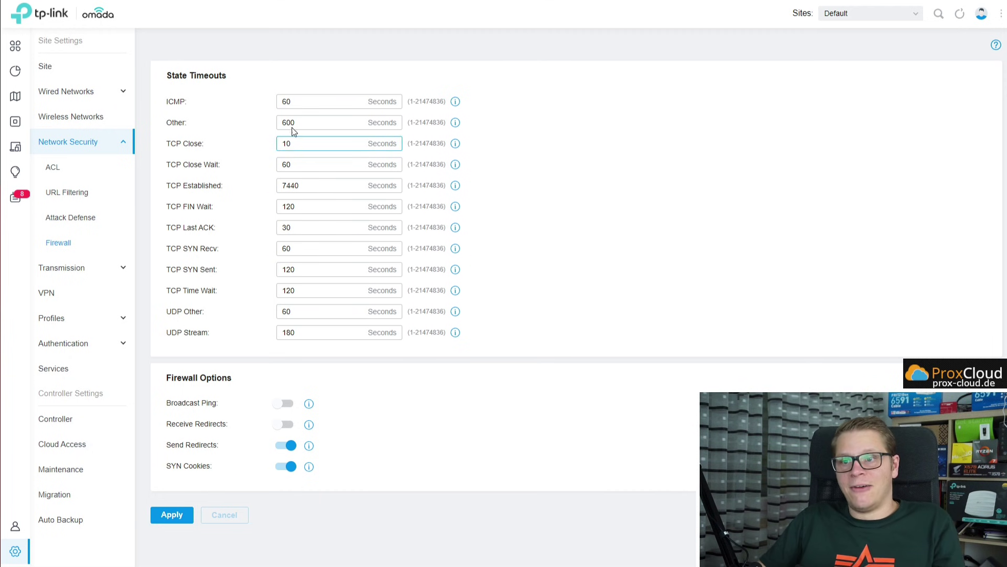
left_click(251, 190)
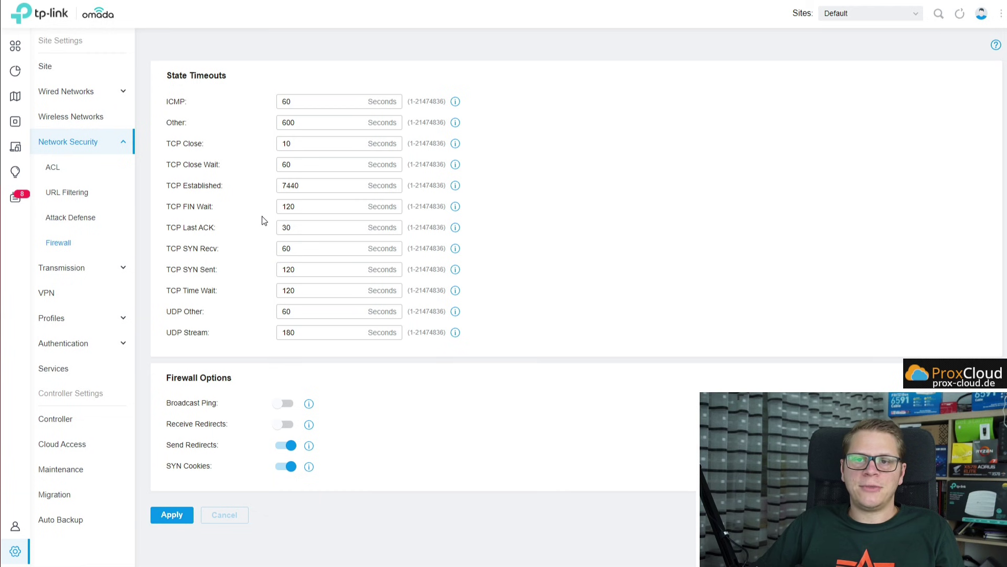
- Start a new gateway ACL rule and look through the protocols available for it
left_click(64, 178)
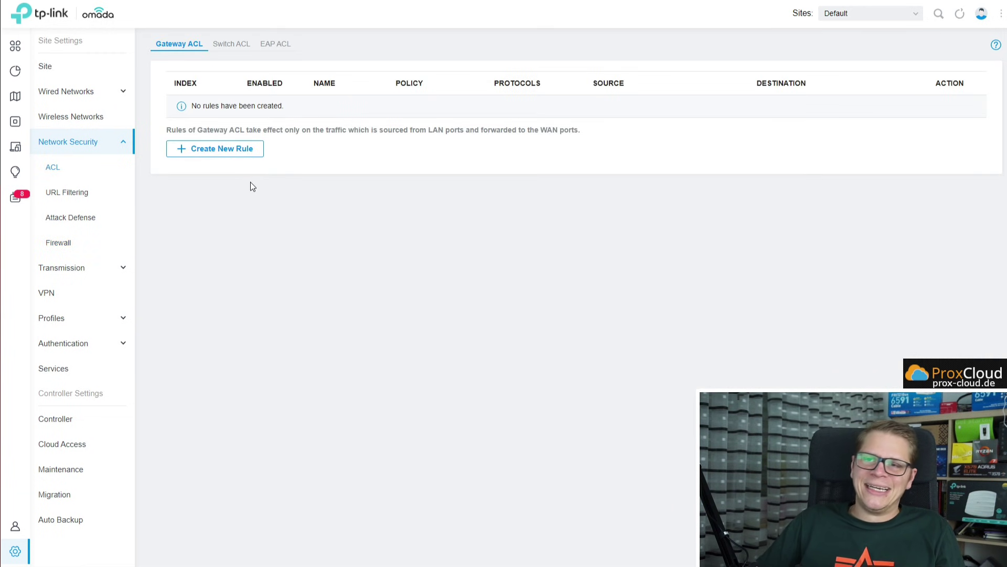
left_click(229, 150)
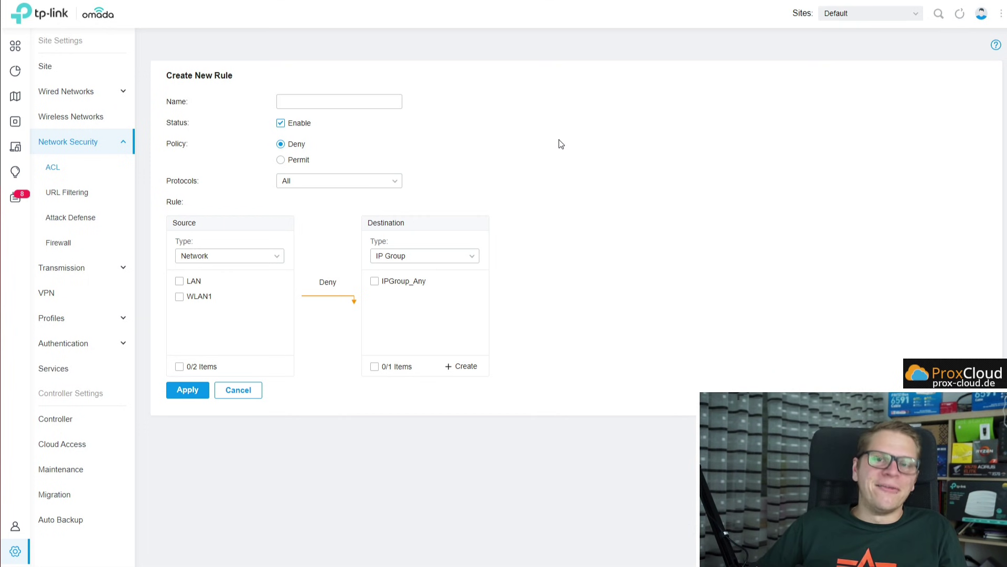
left_click(369, 182)
left_click(429, 219)
left_click(335, 179)
scroll(343, 226, "down", 15)
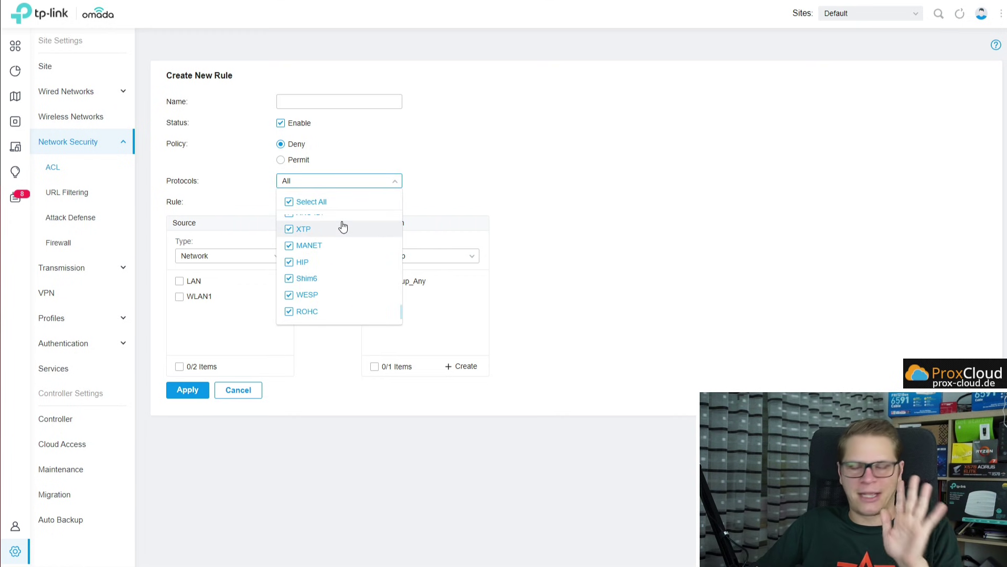
scroll(348, 267, "up", 10)
left_click(450, 203)
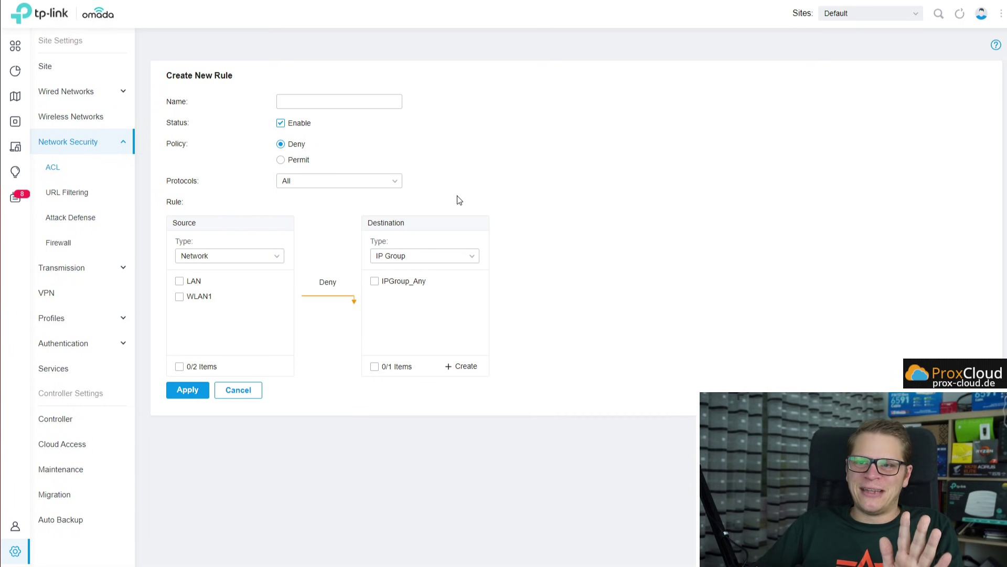
- Select LAN and WLAN1 as the rule's source networks, then change the source type to IP Group
left_click(190, 282)
left_click(192, 297)
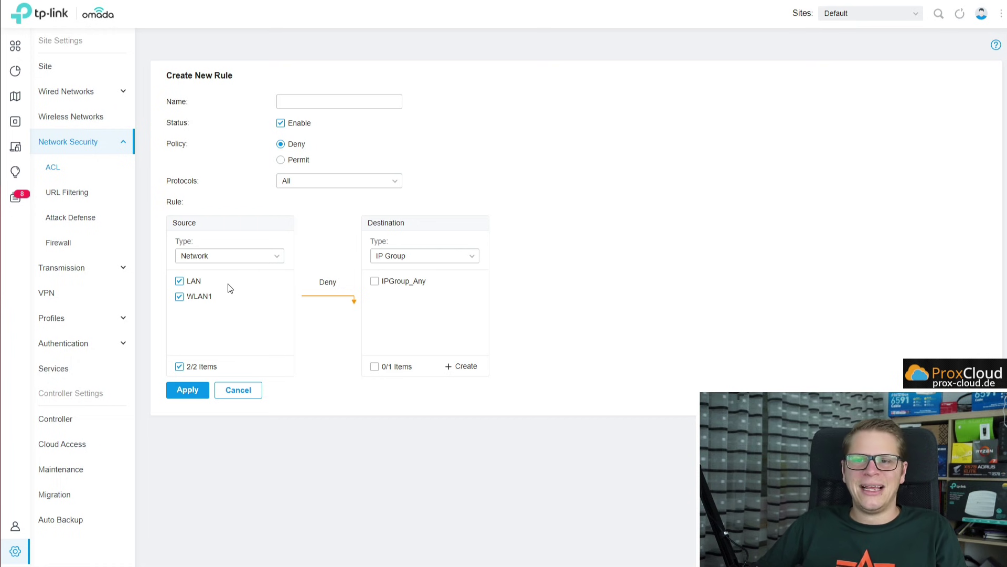
left_click(278, 257)
left_click(211, 297)
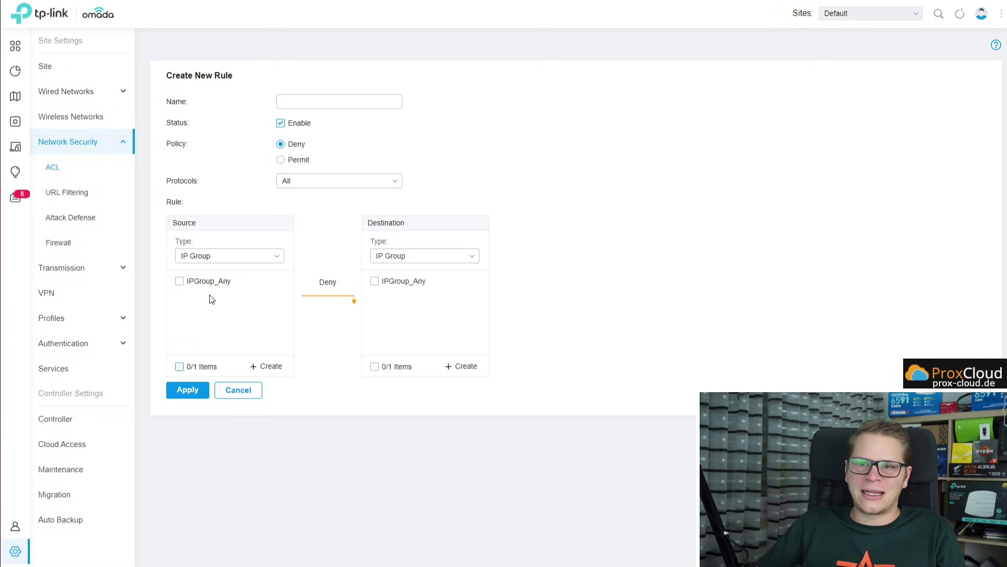
- Start a new source IP group named group1 and give it the subnet 192.168.50.0/24
left_click(267, 366)
left_click(416, 248)
type("group1")
key("Tab")
type("192.168.")
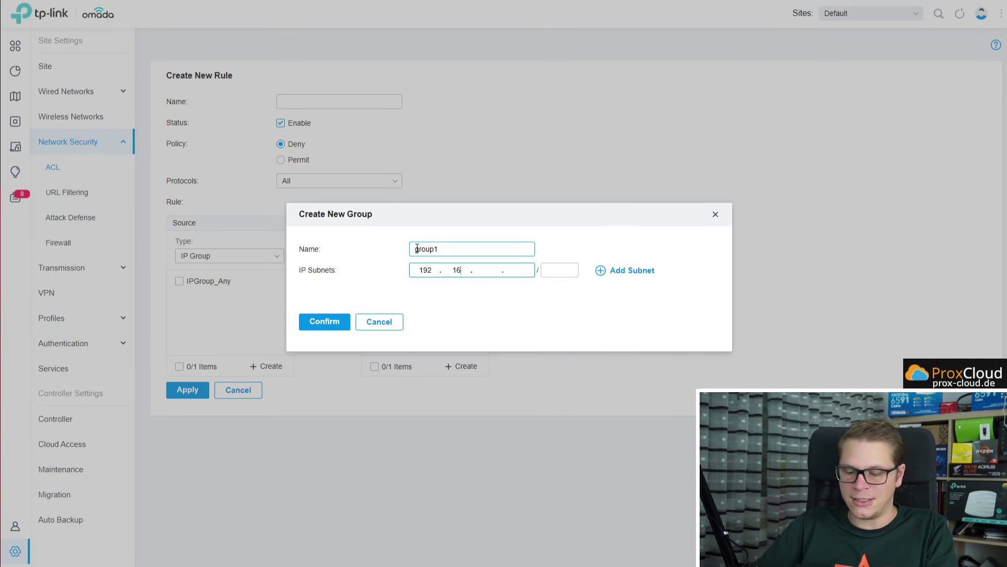
type("50.")
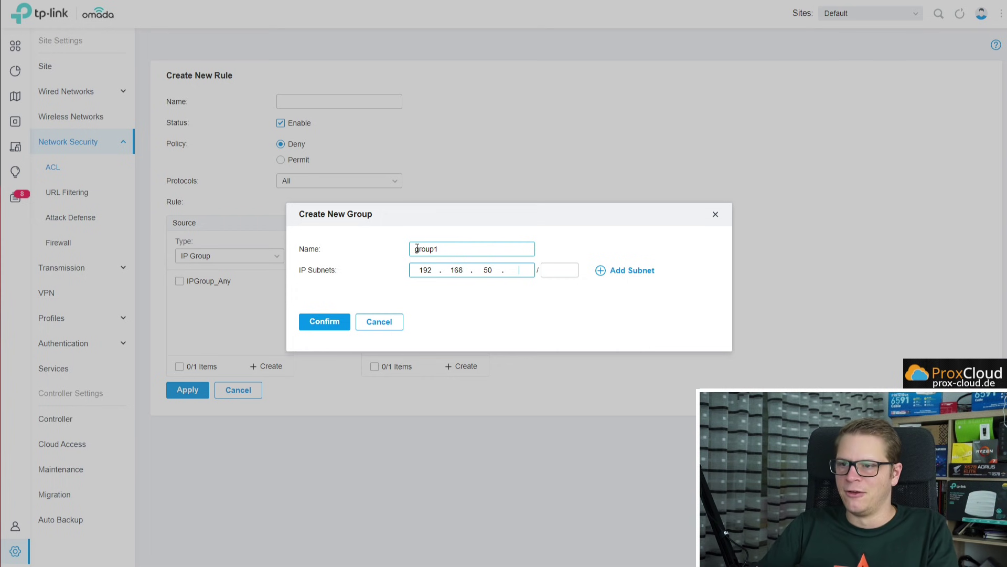
type("0")
key("Tab")
type("24")
- Add a second subnet, 192.168.51.0/24, to the new IP group
left_click(600, 270)
left_click(425, 297)
type("18")
type("92 . . .")
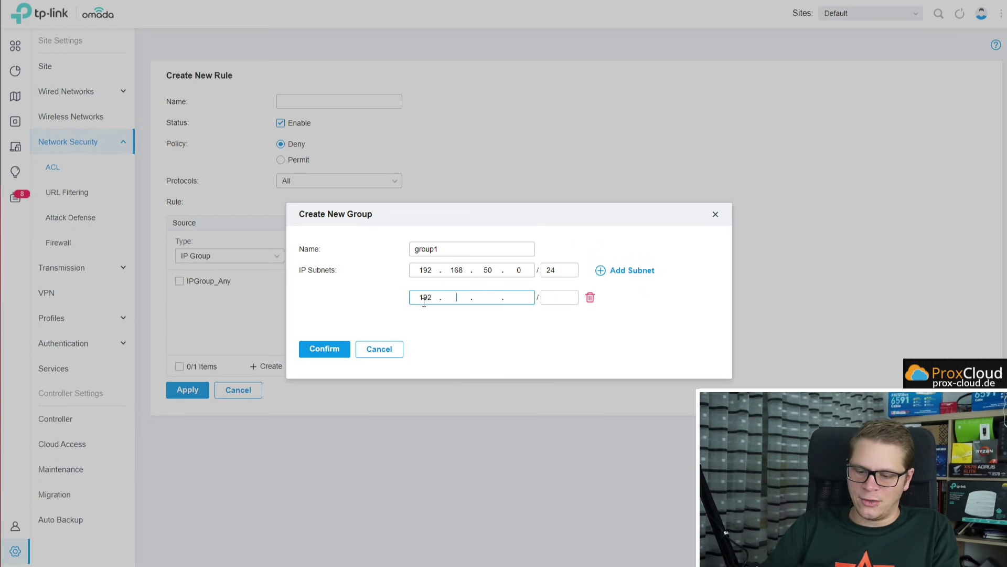
type("168")
key("period")
type("51.0")
key("Tab")
type("24")
- Rename the new IP group as Smarthome and save it
left_click(469, 246)
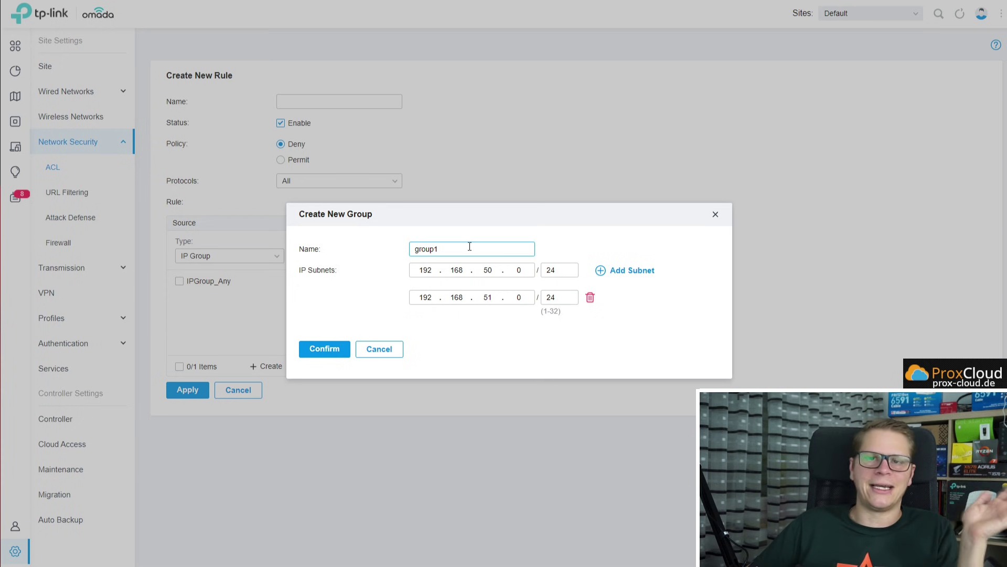
left_click_drag(470, 249, 379, 247)
type("Smarts")
type("ome")
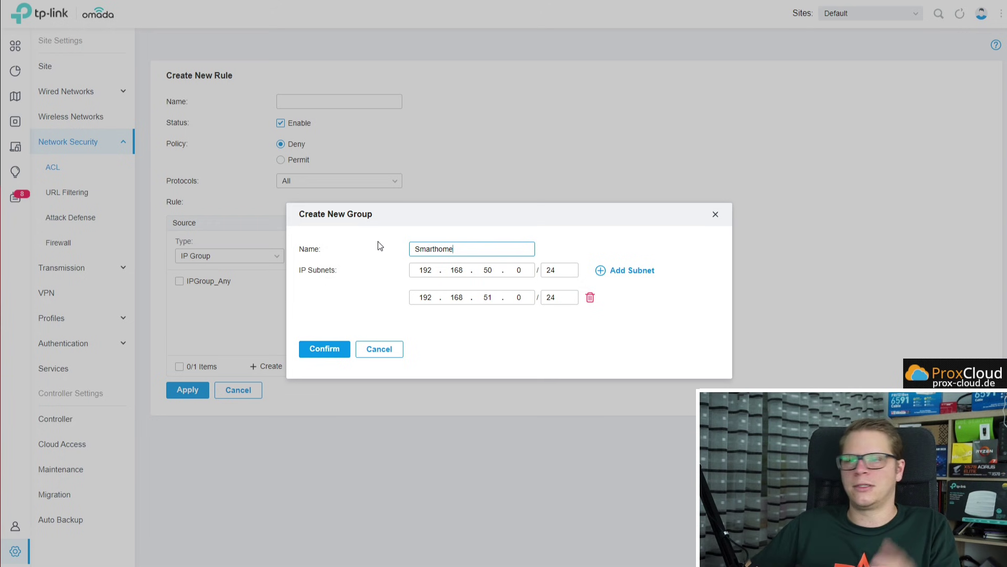
left_click(335, 350)
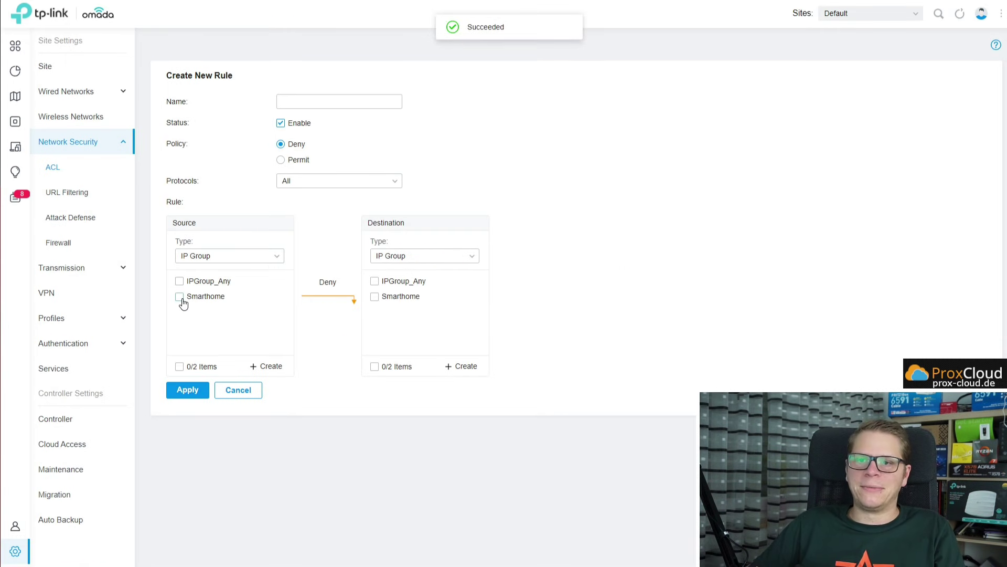
- Set the rule's source to the Smarthome group and its destination to IPGroup_Any
left_click(205, 297)
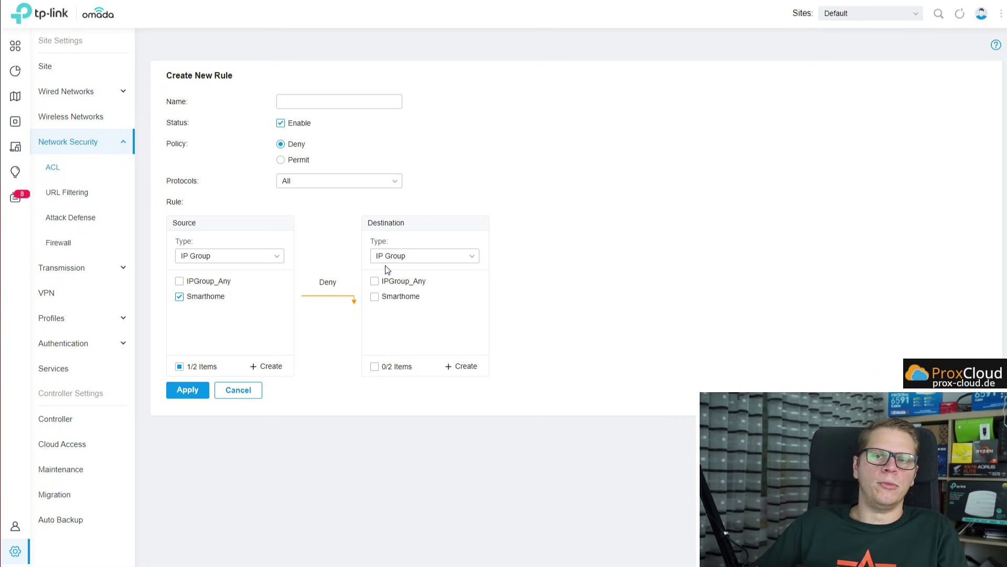
left_click(384, 287)
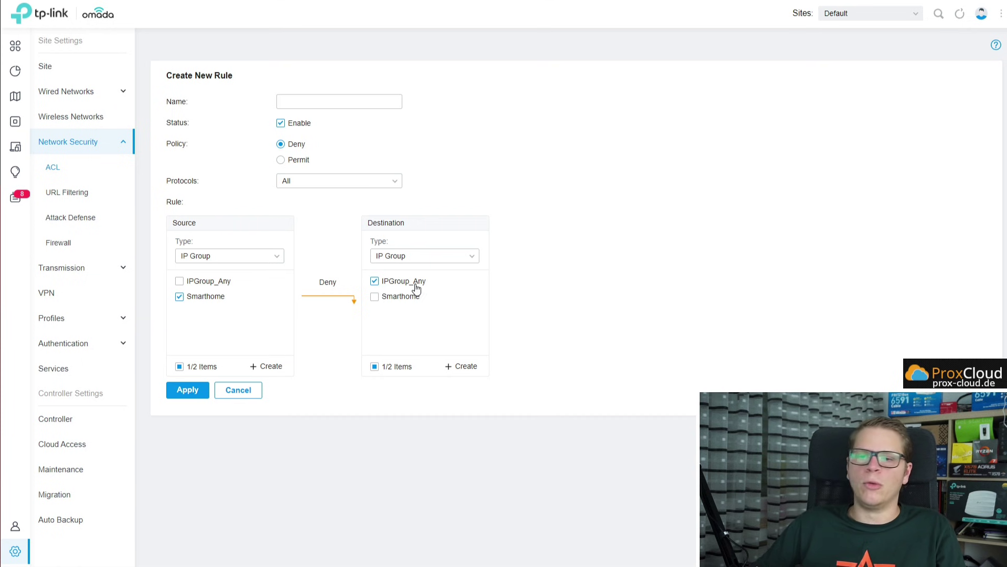
- Limit the rule's protocols to TCP and UDP and set its policy to Permit
left_click(369, 180)
left_click(367, 181)
left_click(352, 184)
left_click(308, 203)
left_click(300, 226)
left_click(306, 241)
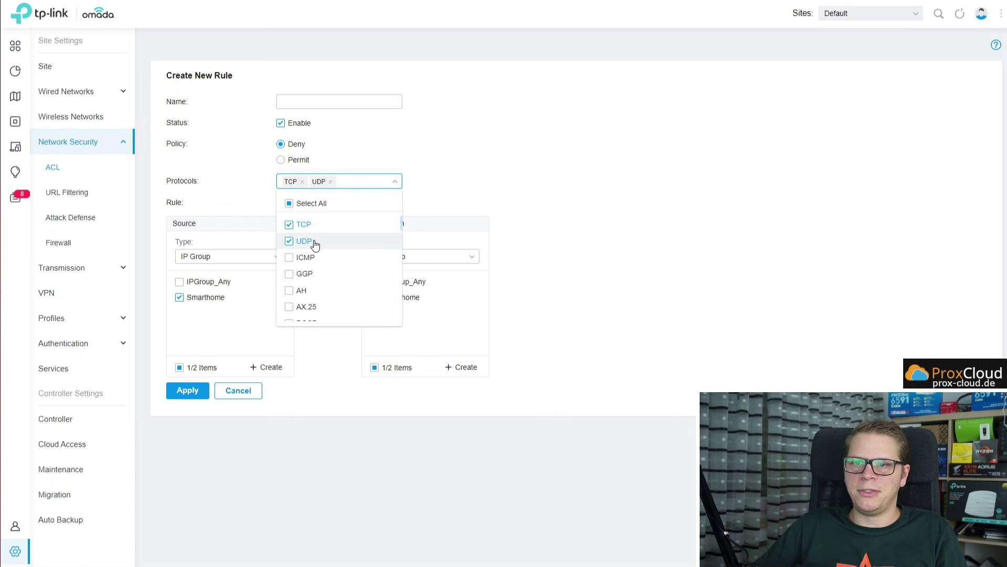
left_click(477, 186)
left_click(295, 160)
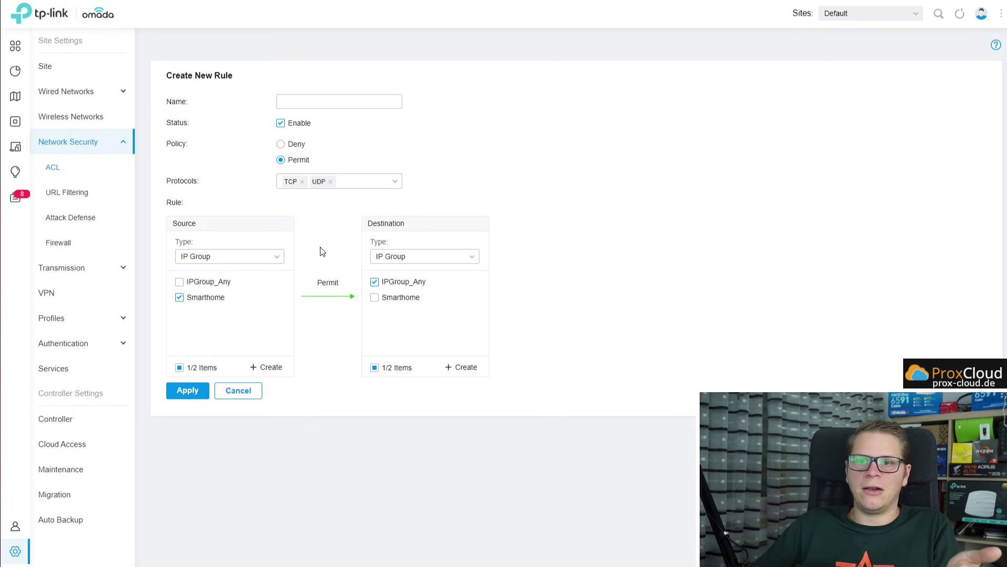
- Change the rule's source type to IP-Port Group, view the form for creating such a group and cancel it
left_click(266, 259)
left_click(270, 263)
left_click(269, 262)
left_click(214, 309)
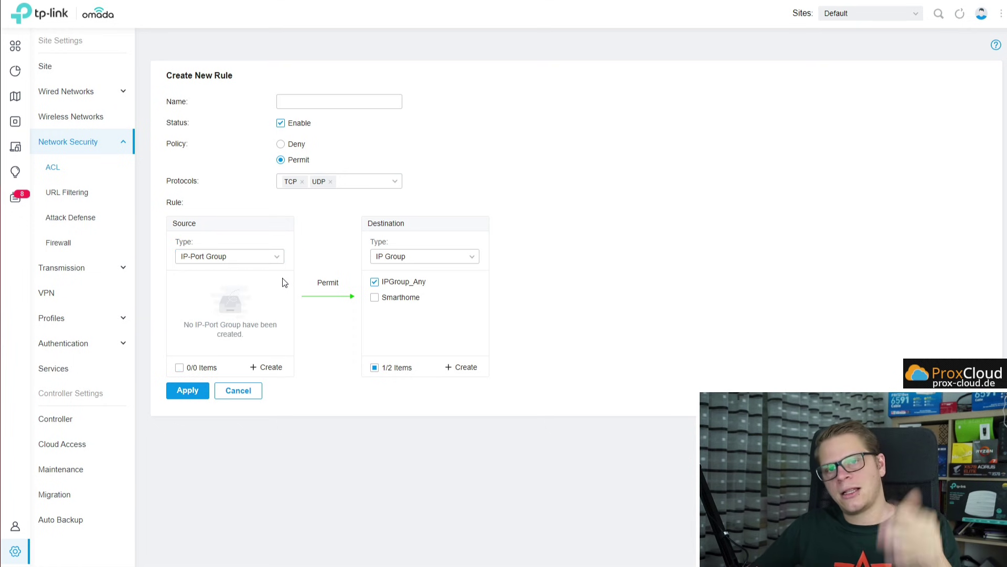
left_click(264, 370)
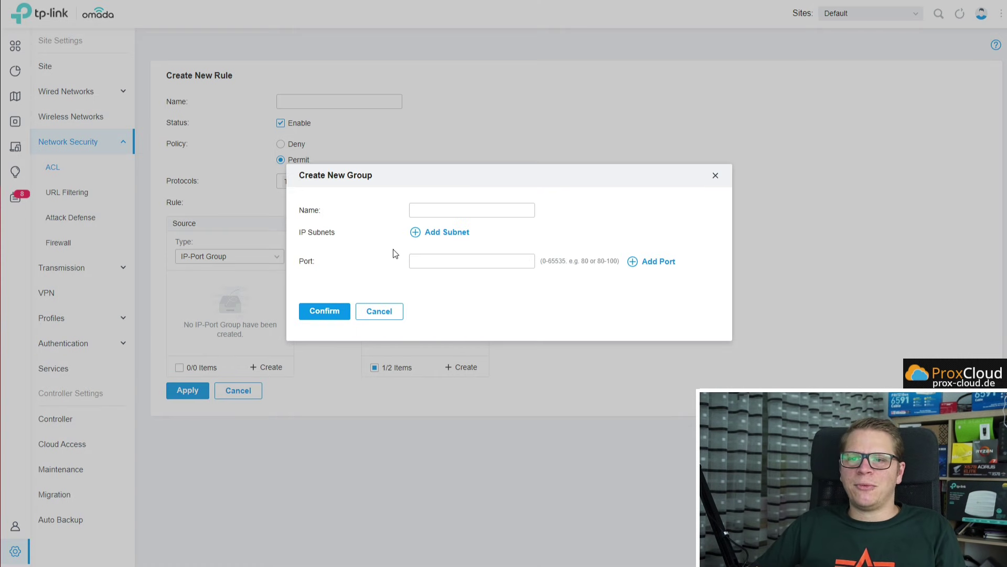
left_click(379, 311)
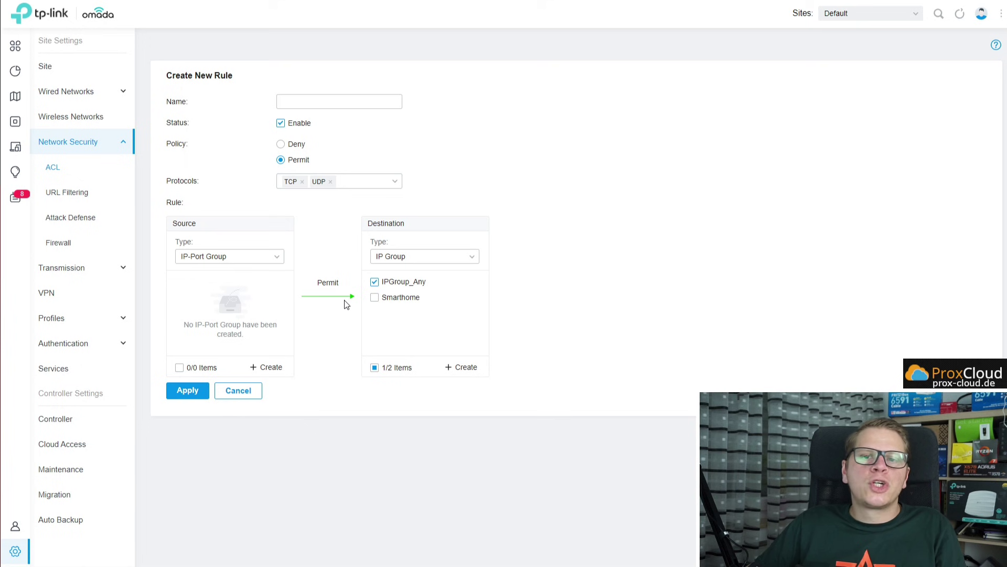
- Cancel the new ACL rule, then view the form for creating a gateway URL filtering rule and cancel it
left_click(245, 394)
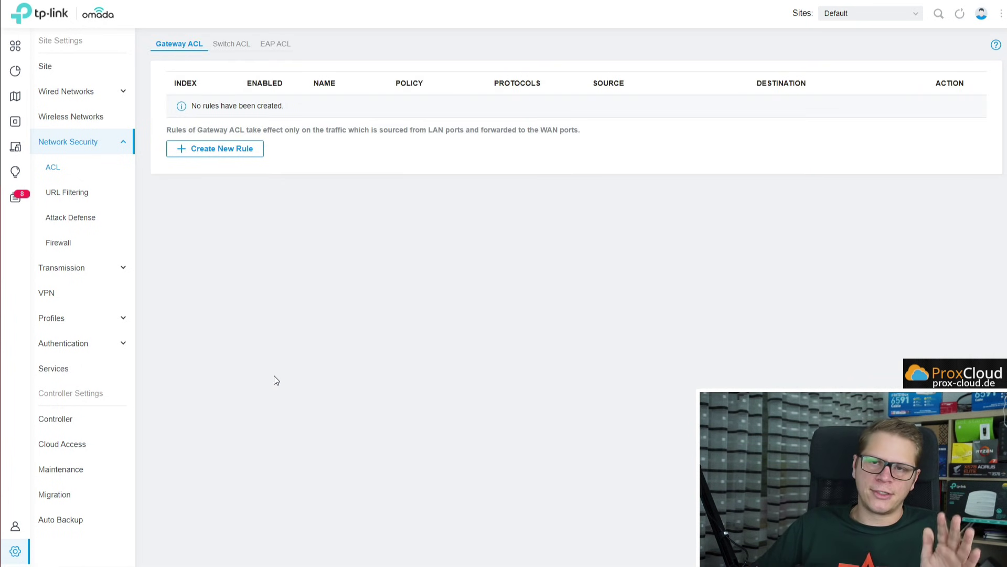
left_click(82, 192)
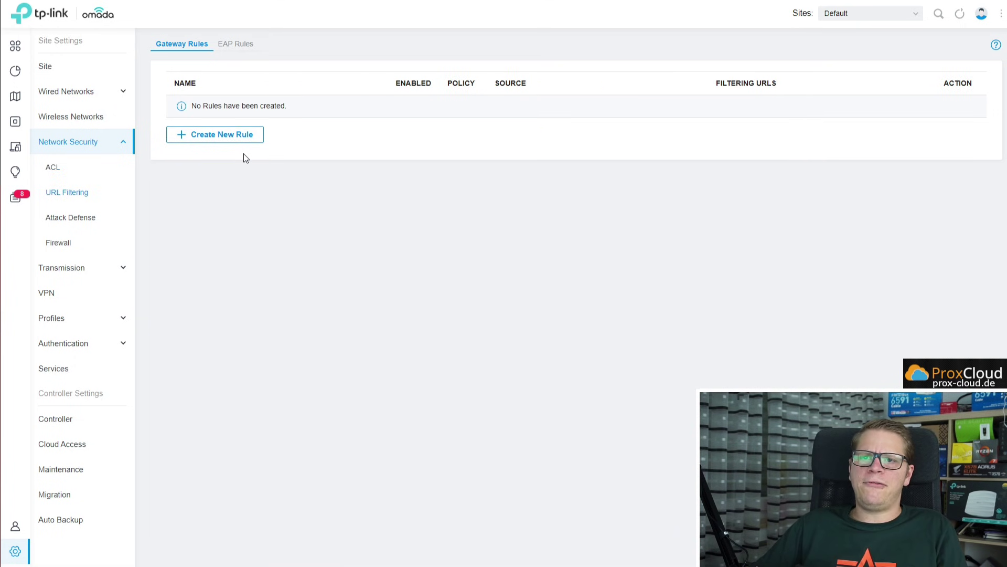
left_click(225, 134)
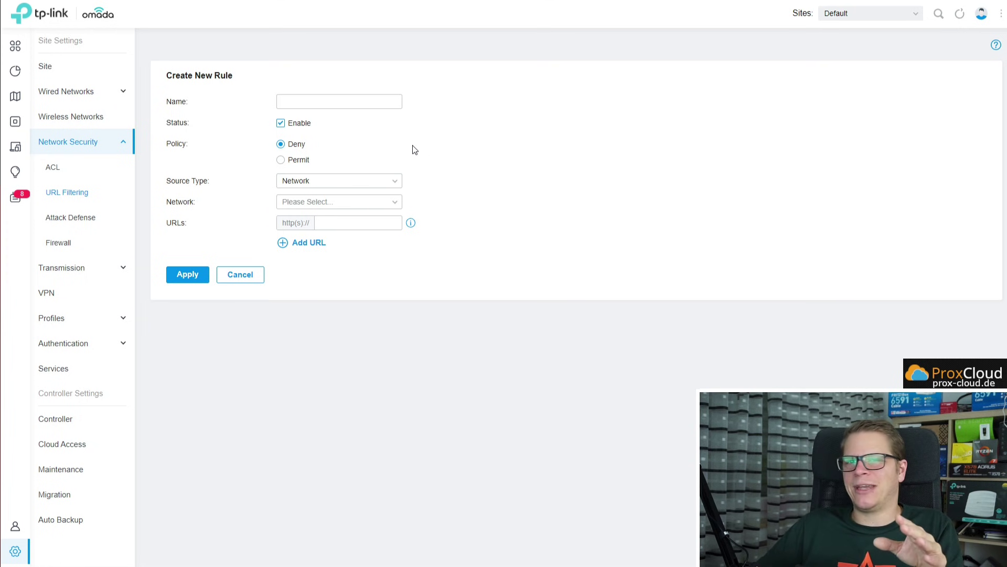
left_click(249, 275)
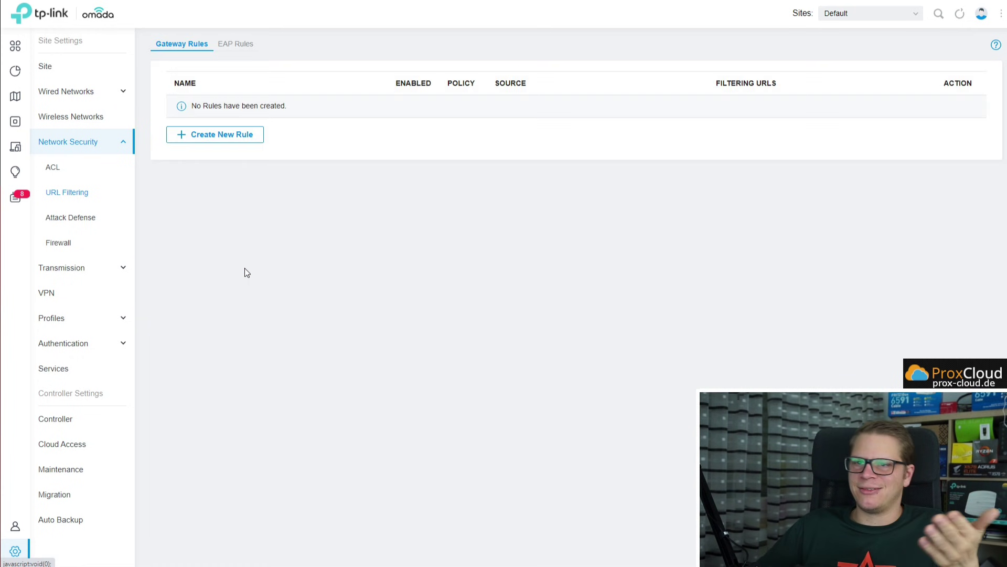
- View the form for creating an EAP URL filtering rule, including its SSID and URL fields, and cancel it
left_click(236, 46)
left_click(225, 139)
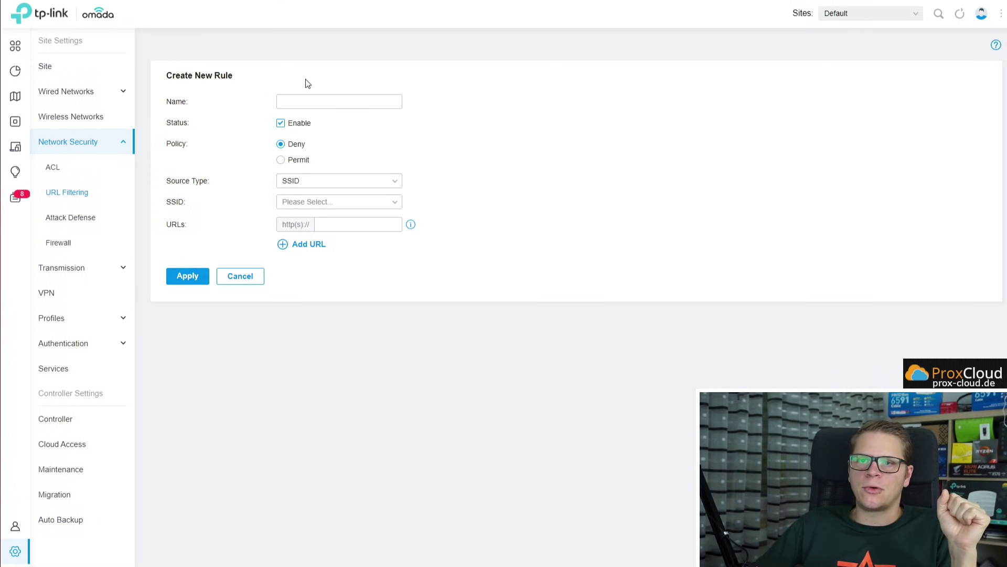
left_click(336, 202)
left_click(533, 189)
left_click(342, 223)
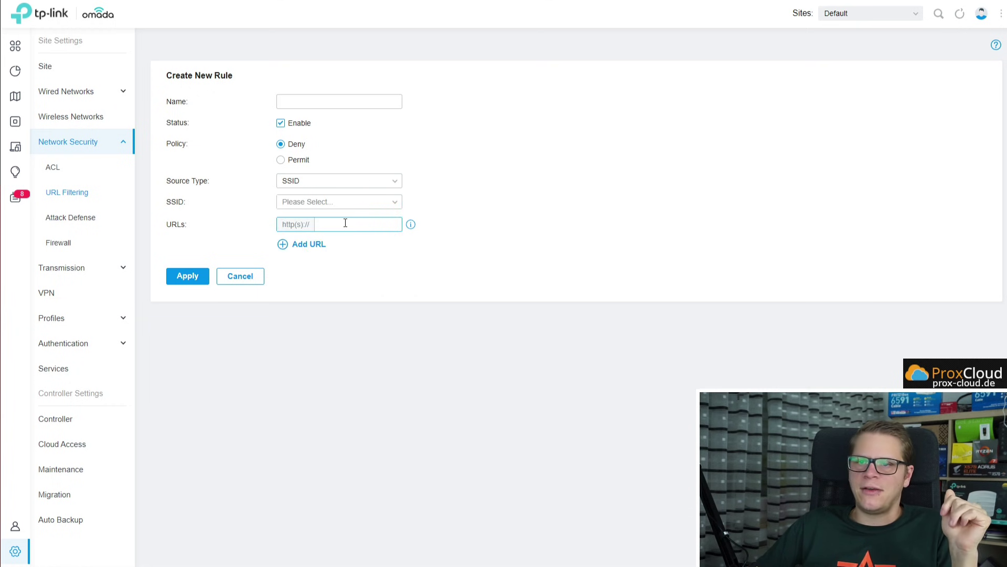
left_click(248, 281)
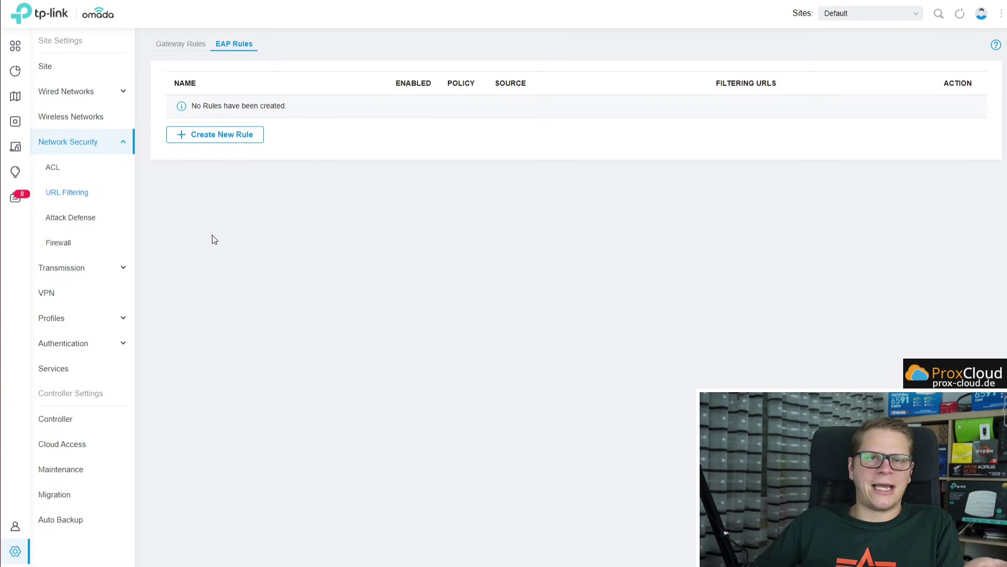
- Enable Stationary Source ICMP Flood in the attack defense settings and try a limit of 30 Pkt/s
left_click(94, 216)
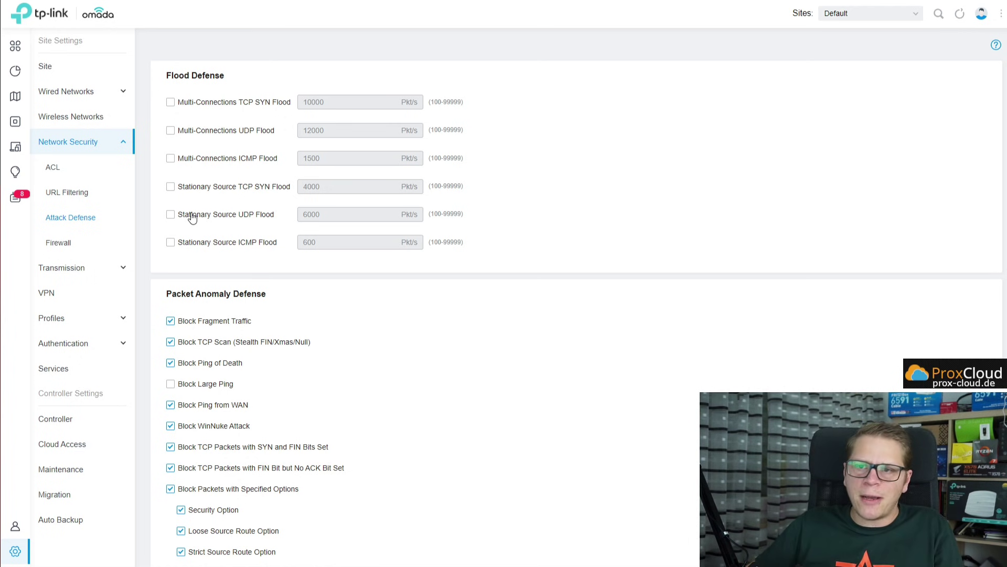
left_click(201, 244)
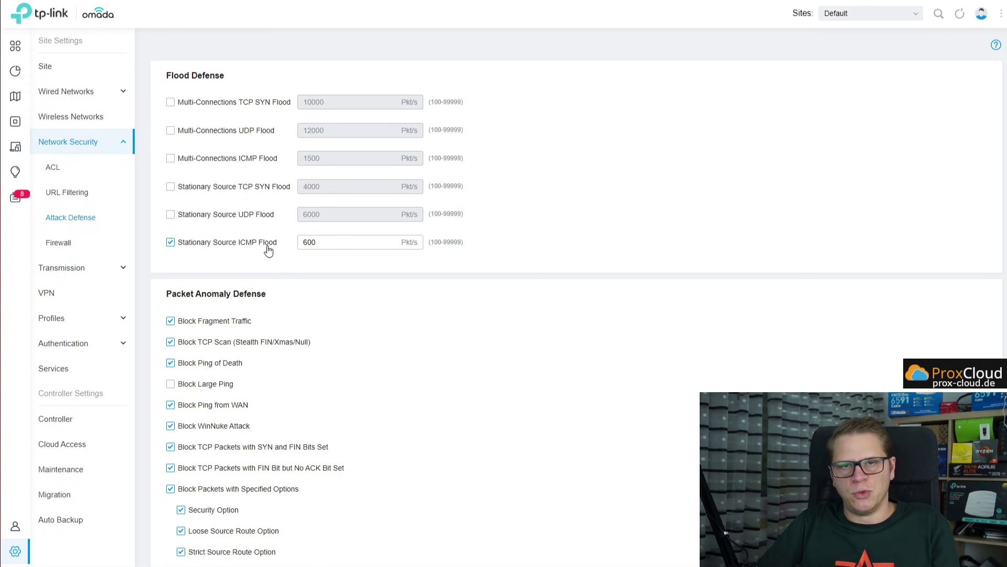
left_click(335, 247)
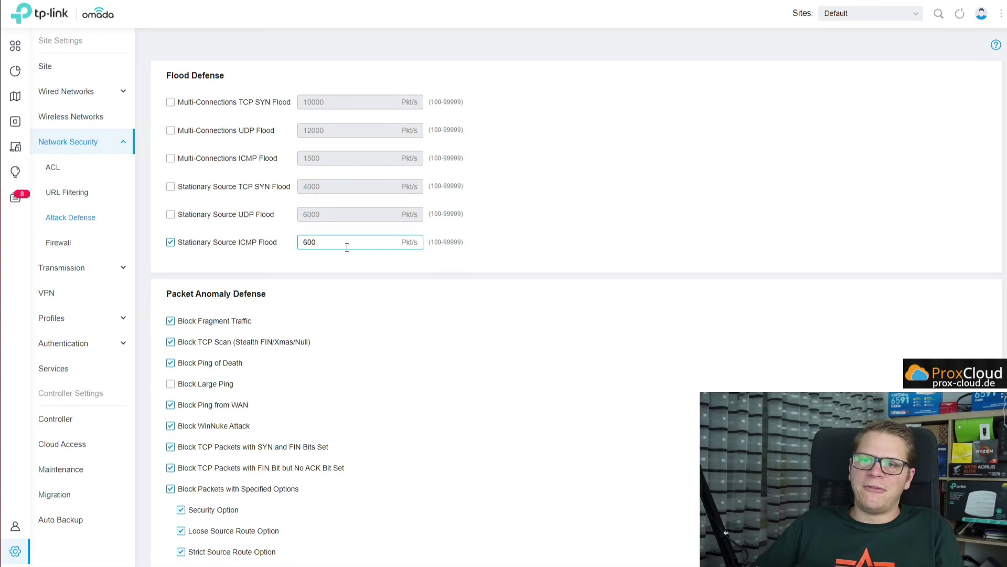
left_click_drag(321, 241, 293, 246)
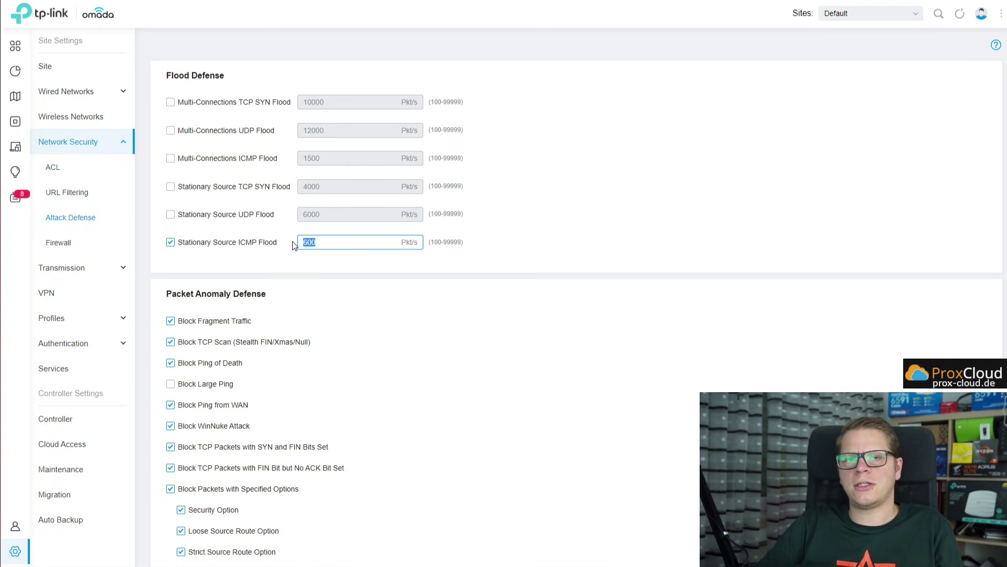
type("30")
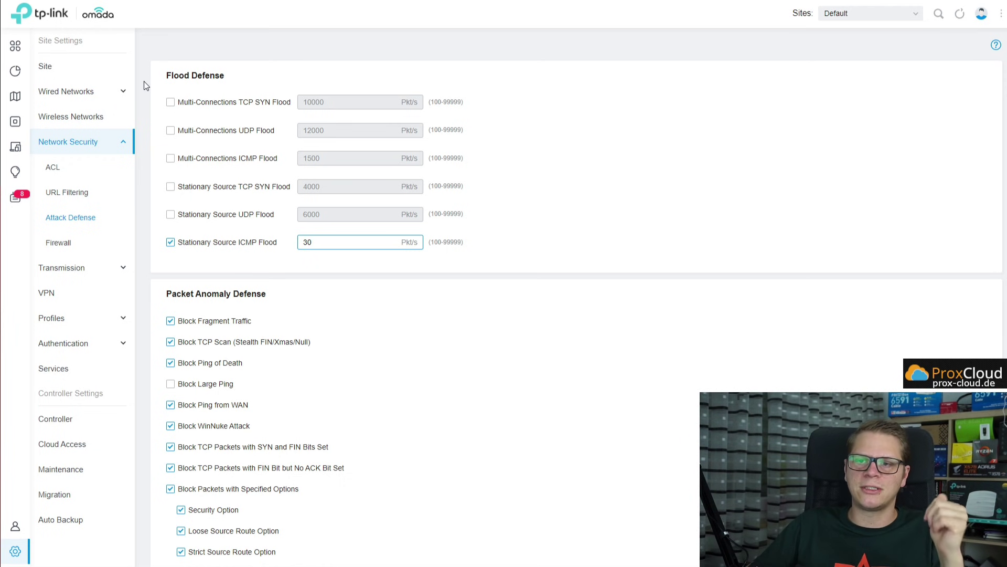
left_click(545, 240)
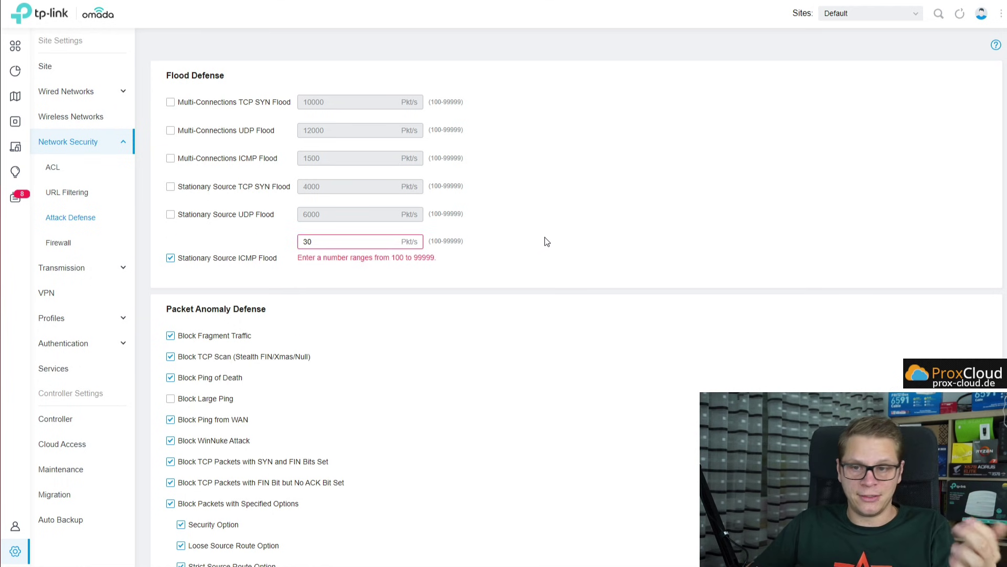
- Set the Stationary Source ICMP Flood limit to 100 Pkt/s and look over the flood and packet anomaly defense options
scroll(546, 240, "down", 3)
scroll(546, 240, "up", 1)
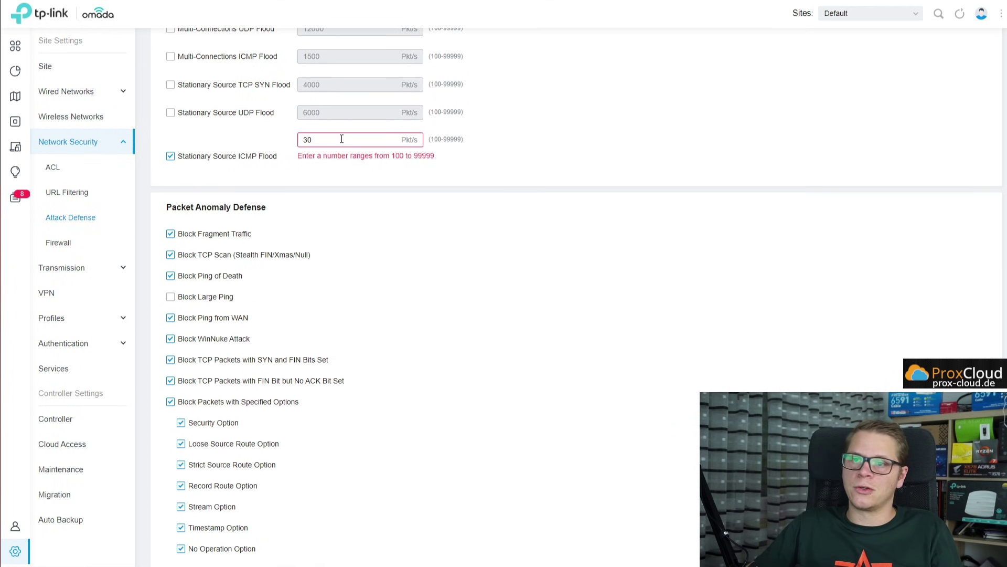
double_click(342, 139)
type("100")
left_click(410, 209)
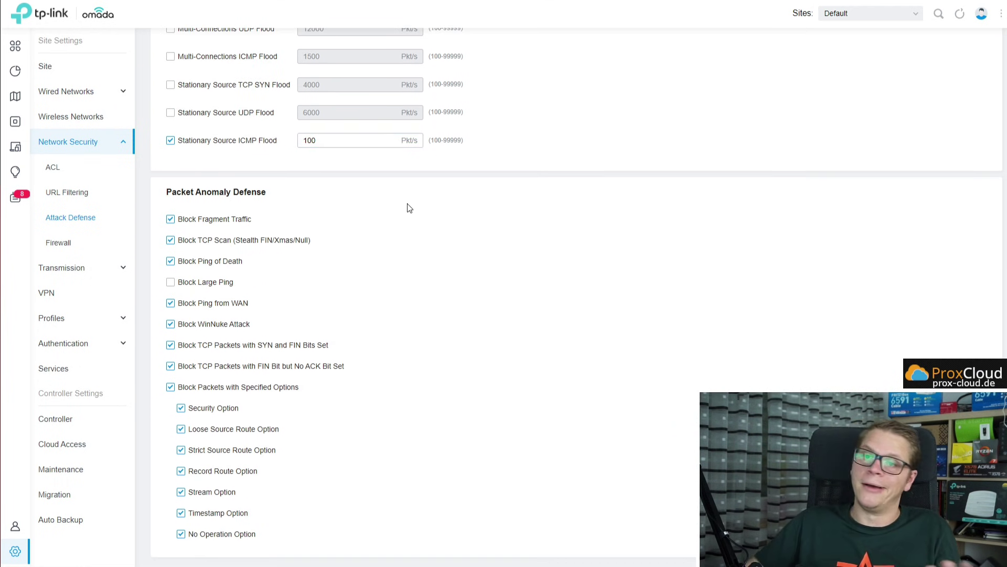
scroll(409, 208, "down", 1)
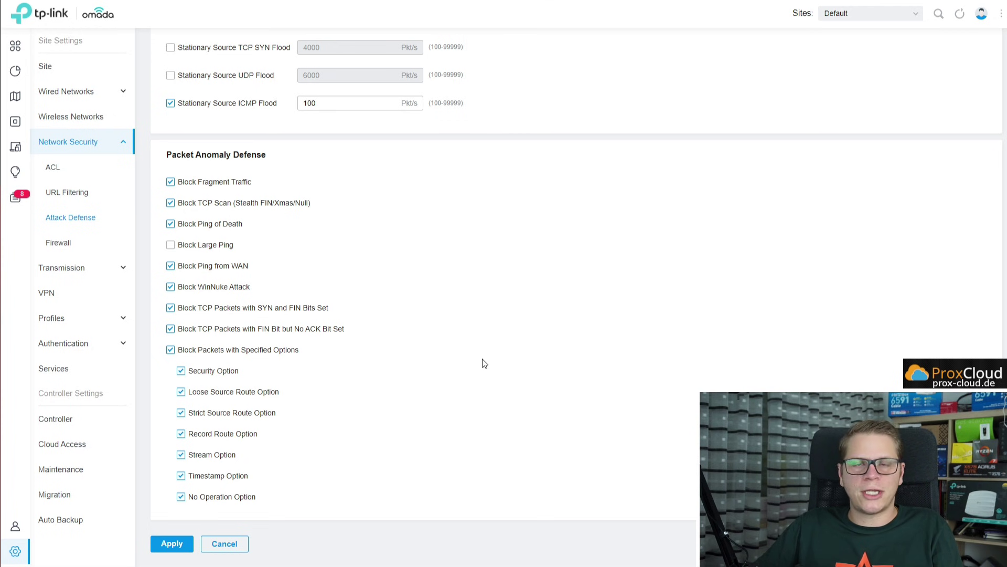
scroll(482, 362, "up", 3)
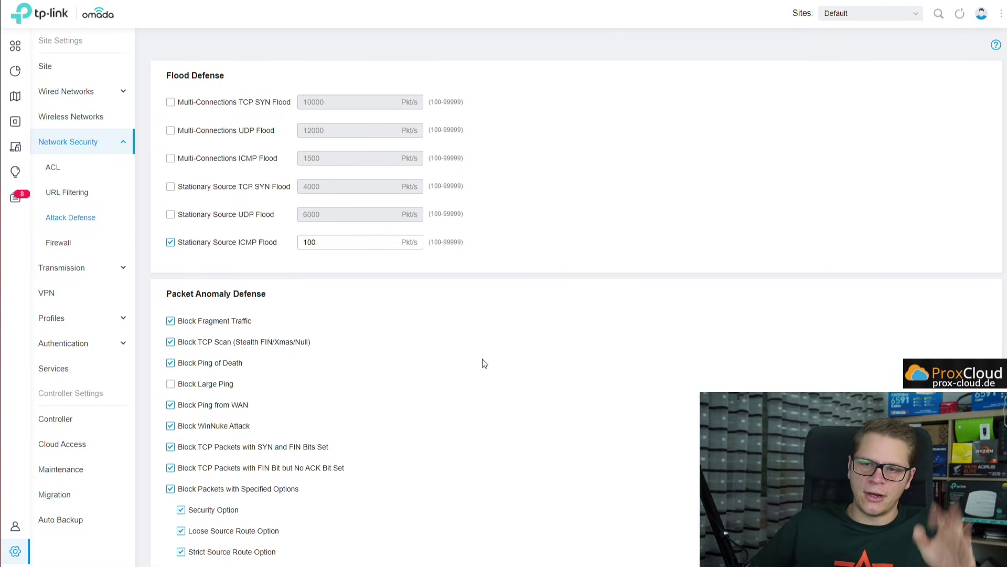
scroll(484, 363, "down", 3)
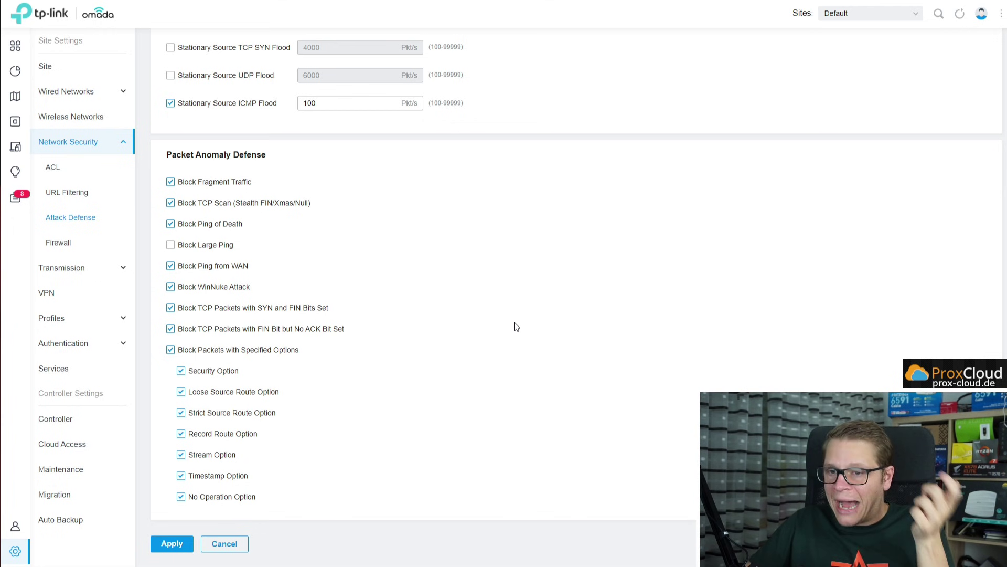
- View the forms for creating a static route and a policy routing entry, cancelling both
left_click(71, 266)
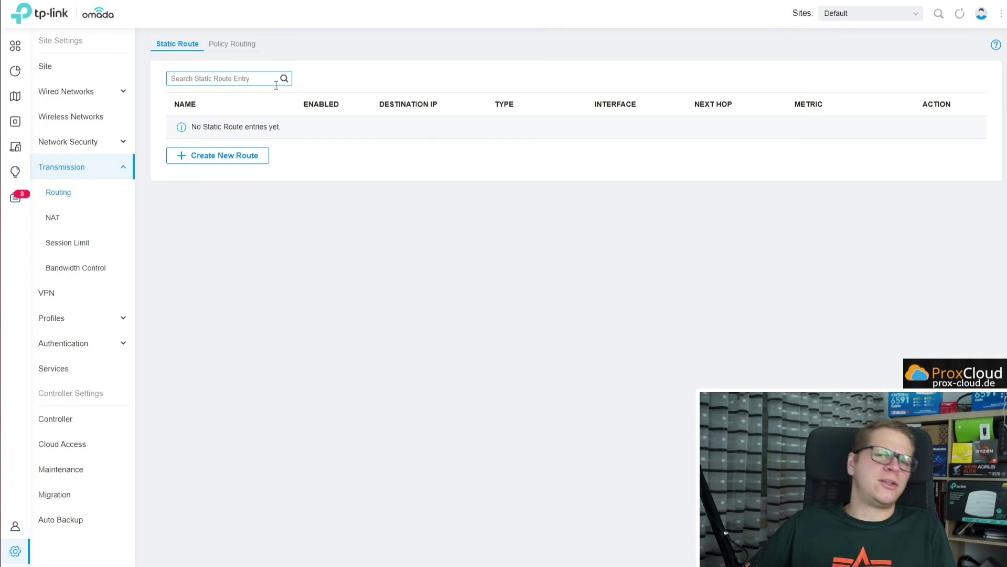
left_click(246, 159)
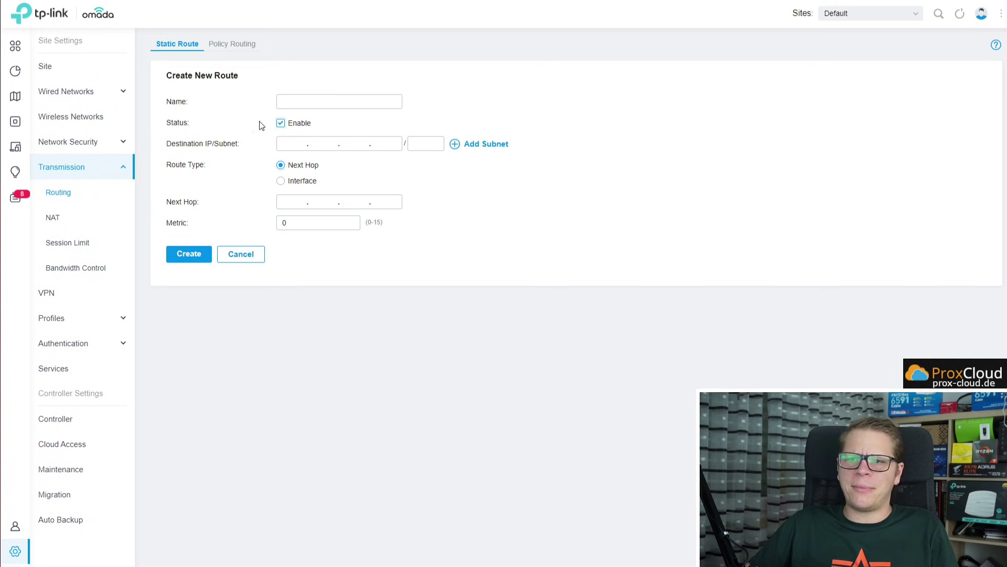
left_click(246, 254)
left_click(237, 43)
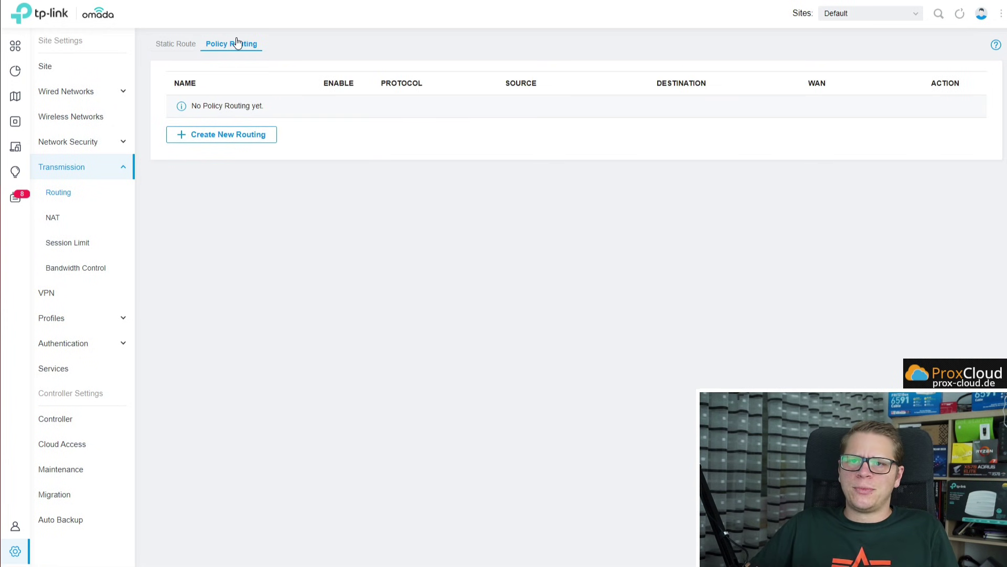
left_click(227, 137)
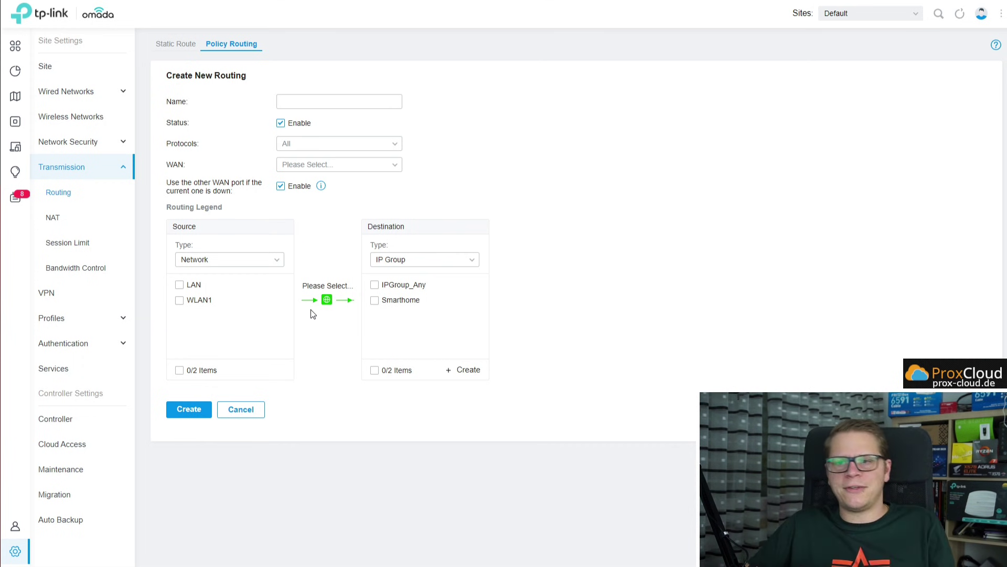
left_click(249, 413)
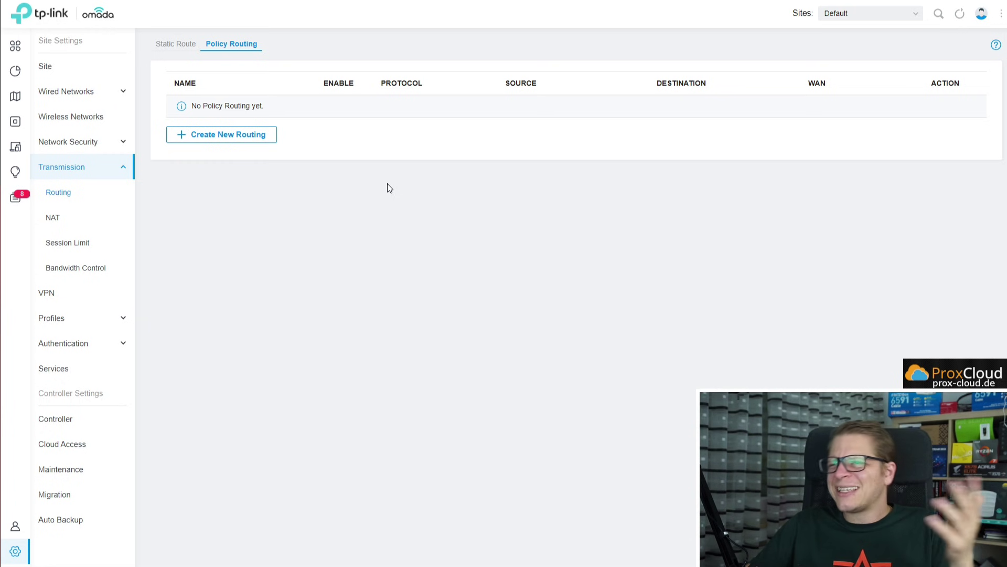
- View the NAT port forwarding rule form and the ALG settings
left_click(83, 222)
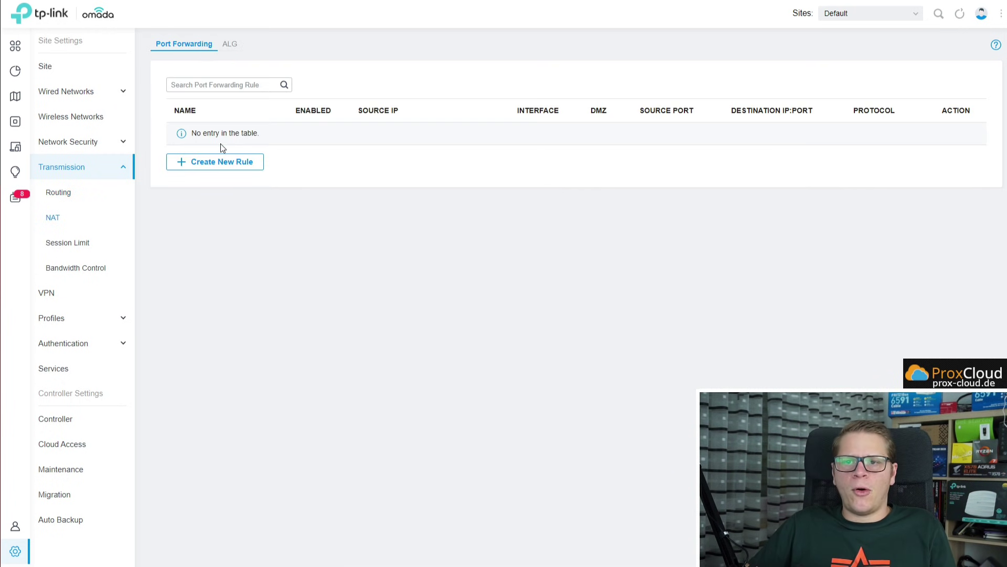
left_click(240, 171)
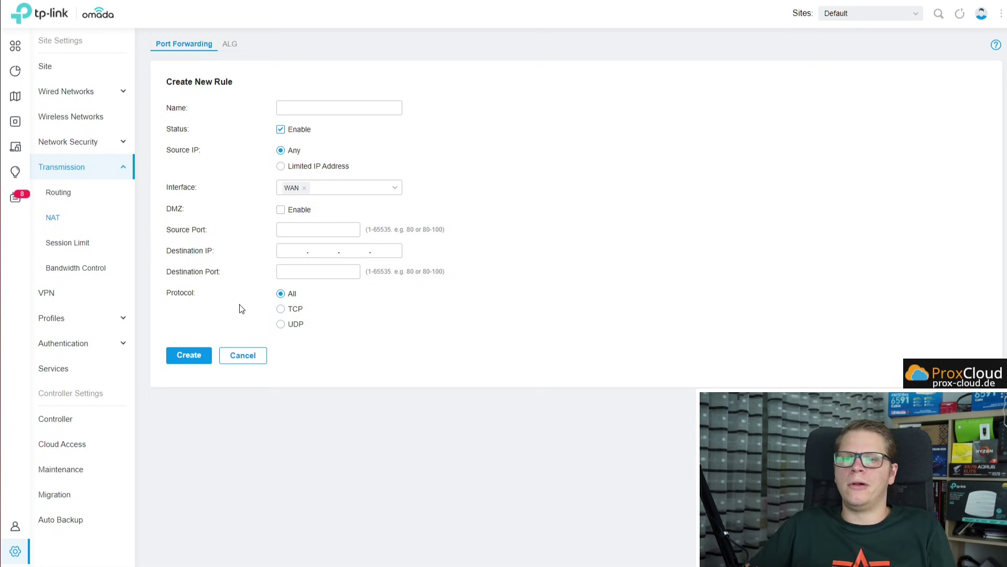
left_click(231, 46)
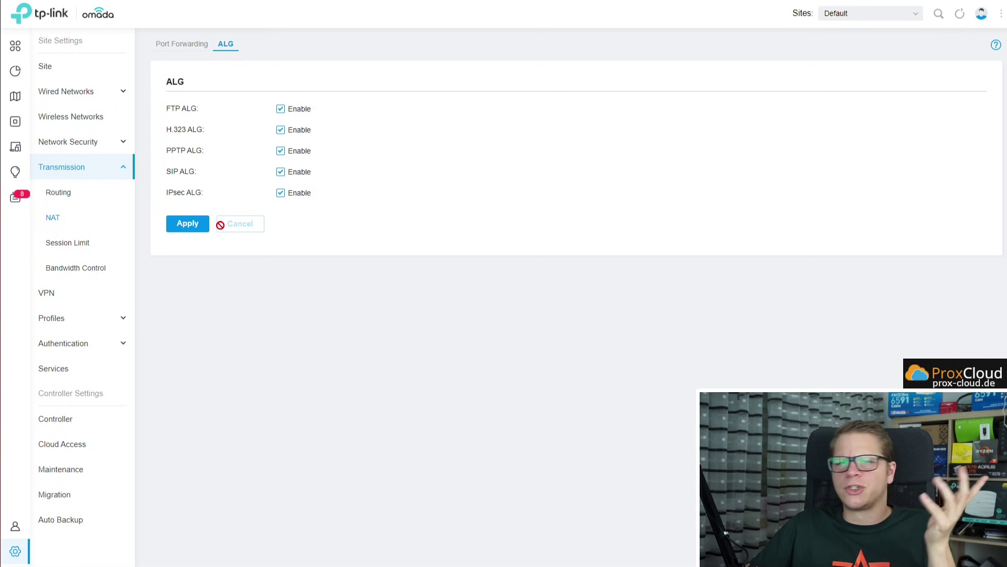
- View the form for creating a session limit rule and cancel it
left_click(43, 247)
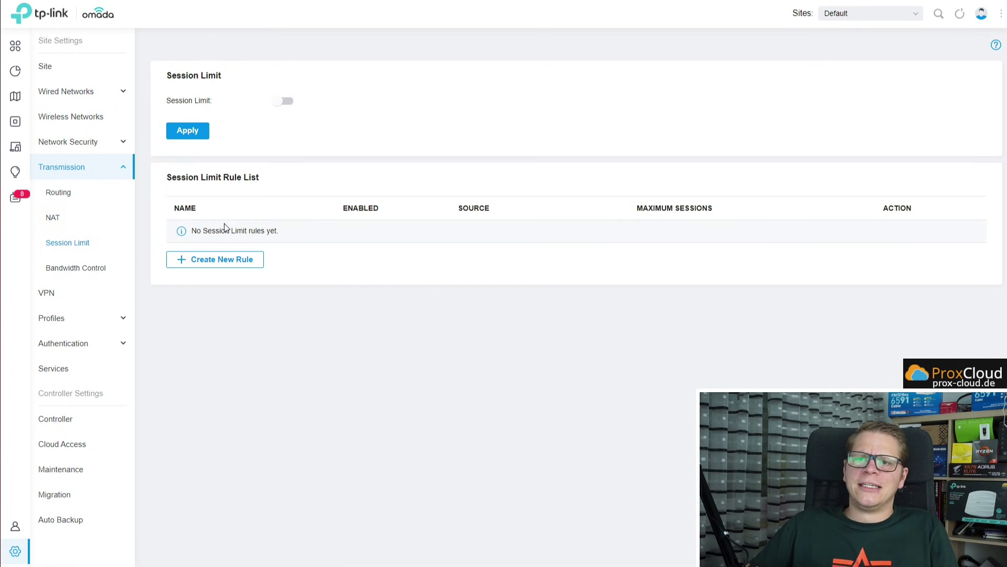
left_click(231, 265)
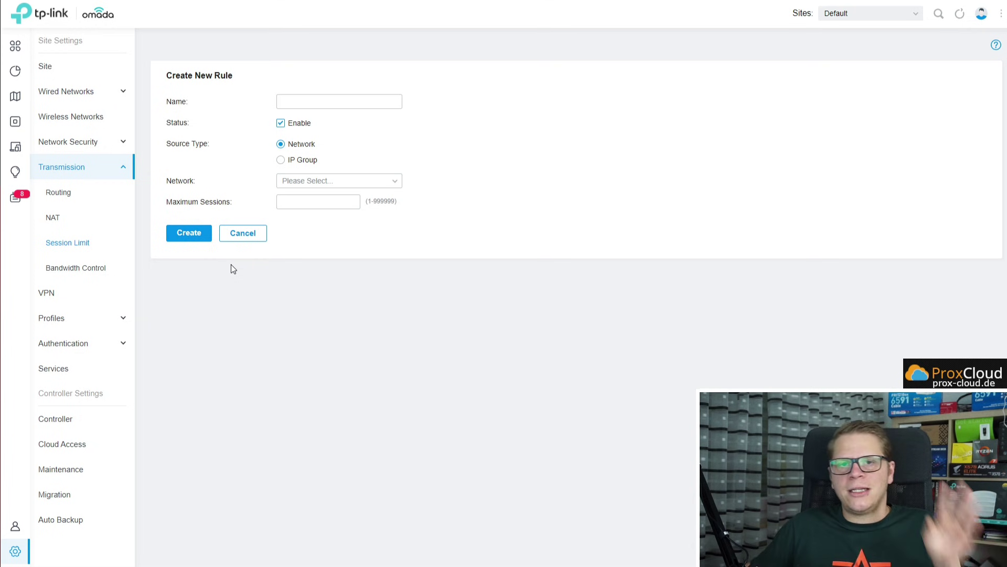
left_click(242, 237)
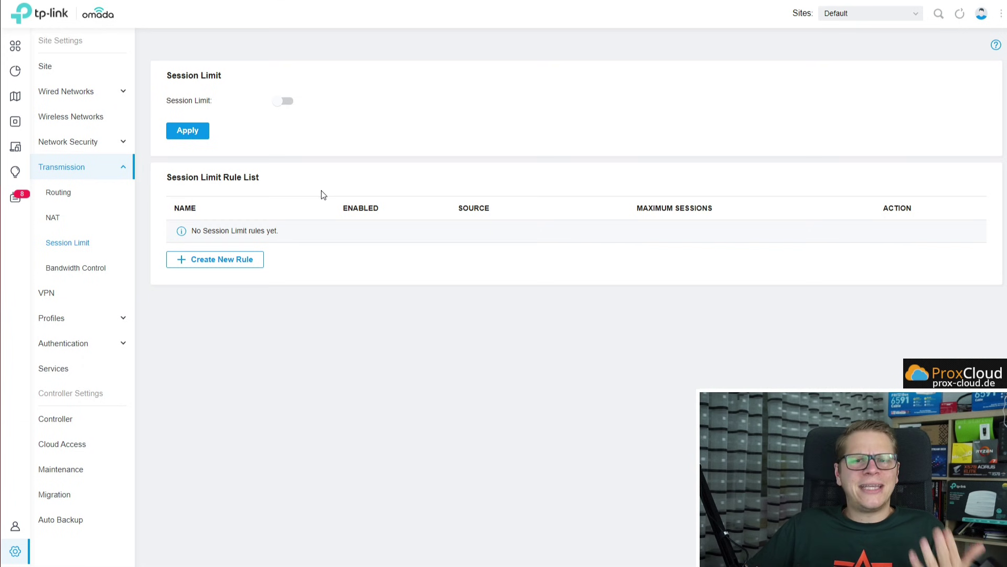
- View the form for creating a bandwidth control rule with its source type set to IP Group
left_click(91, 270)
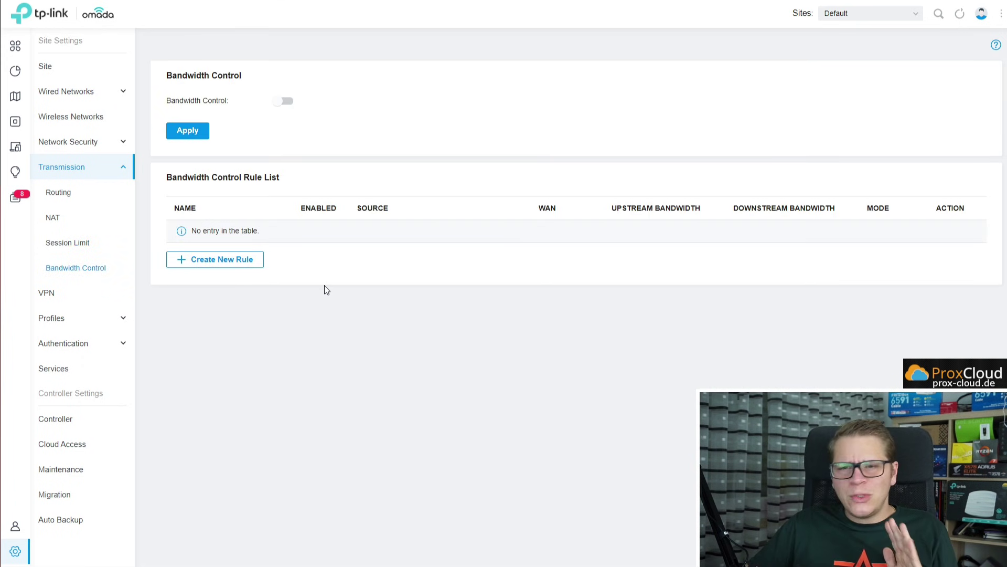
left_click(225, 262)
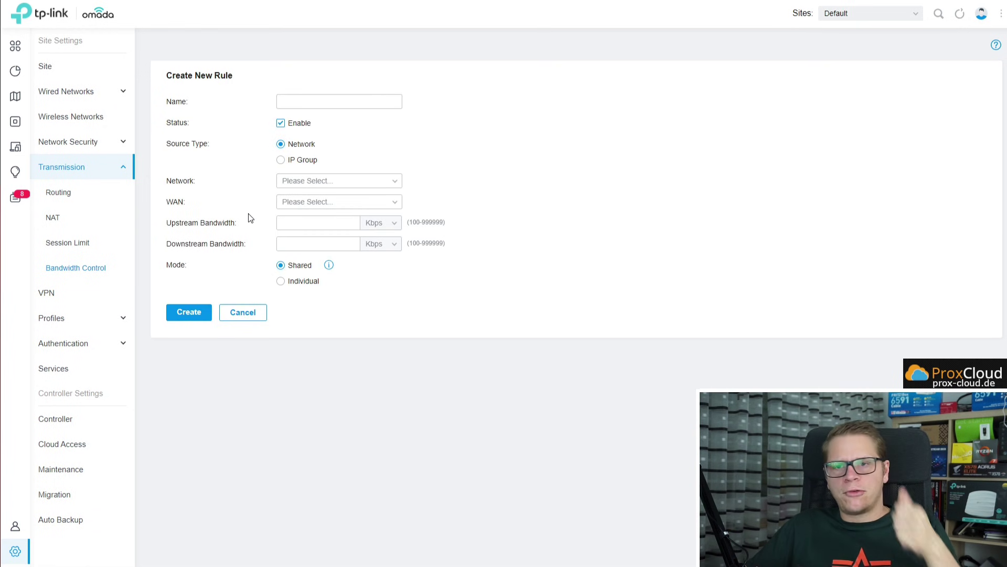
left_click(308, 161)
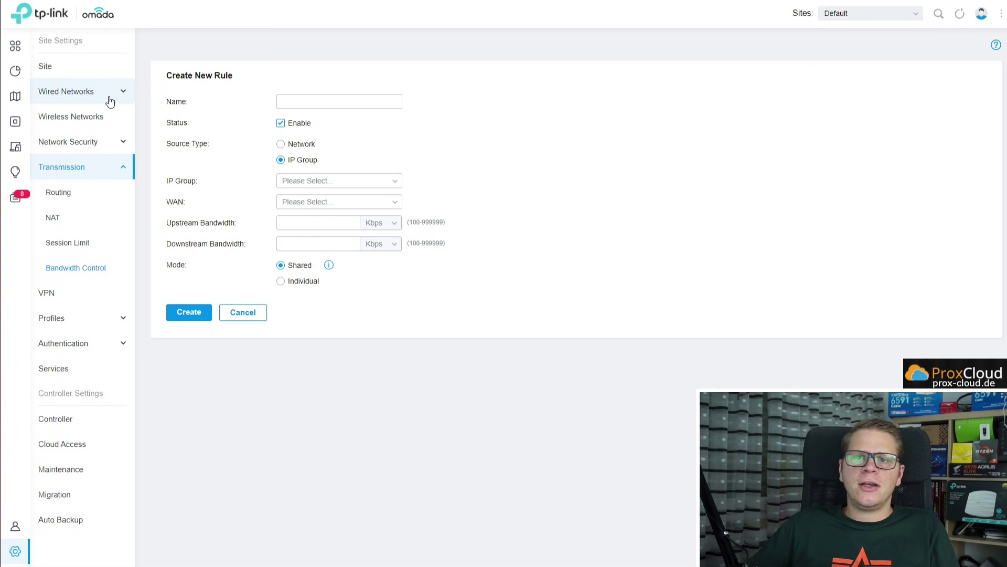
- Open the configuration of the client connected to SG2210MP Port 8 to view its rate limit and fixed IP options
left_click(43, 153)
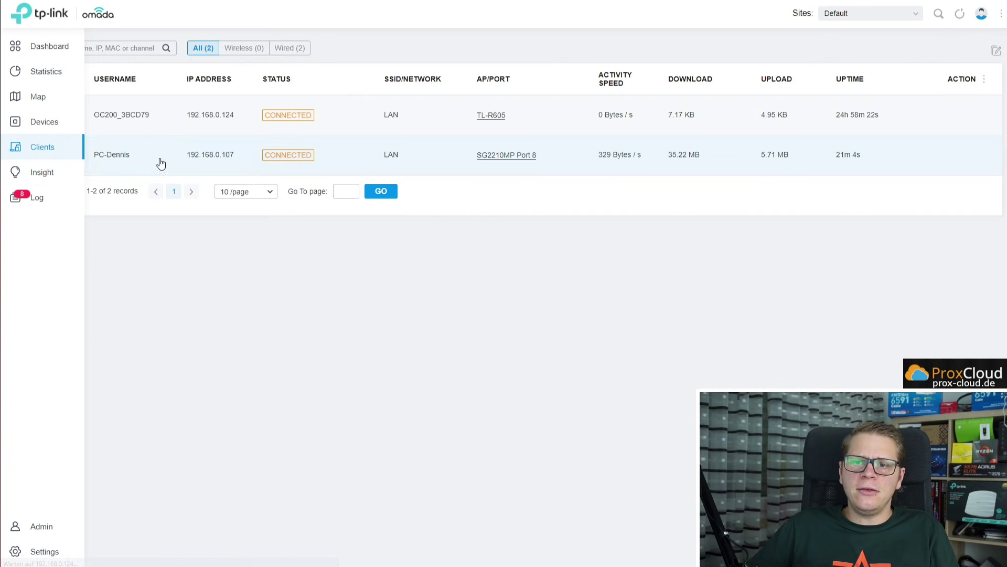
left_click(101, 156)
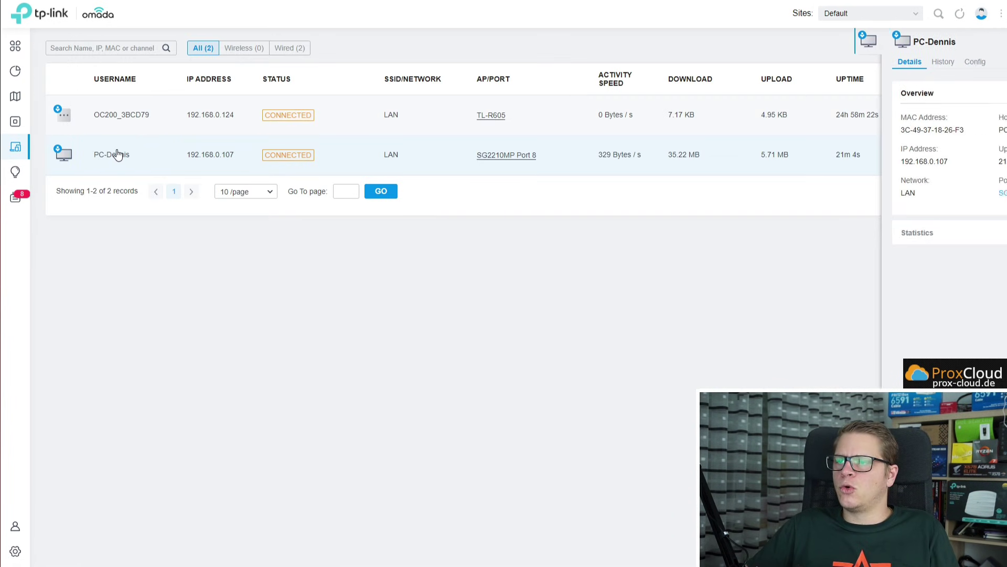
left_click(876, 63)
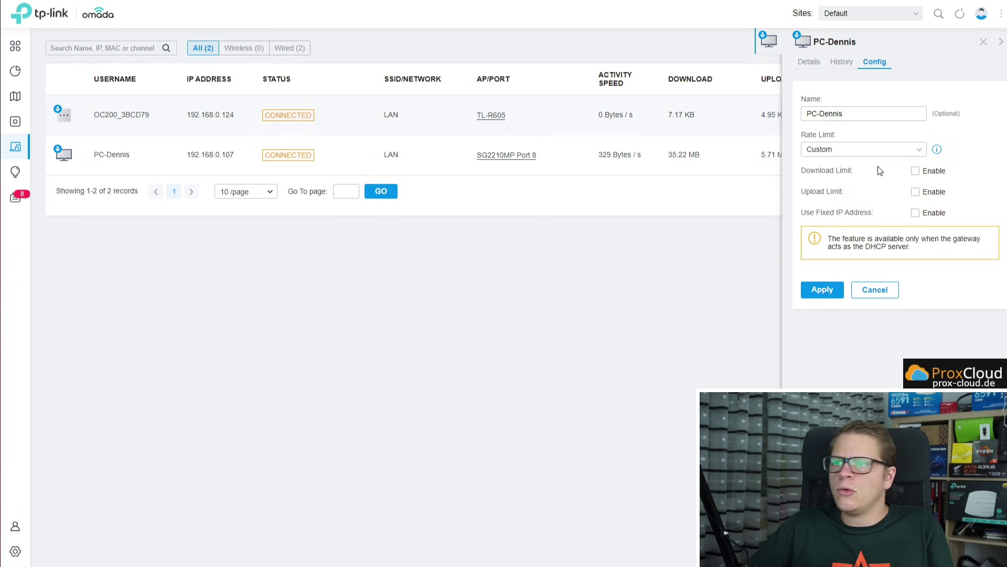
- Try a custom download limit for the client, first 500 Kbps and then 10 Mbps, and discard it by closing the client's configuration
left_click(916, 171)
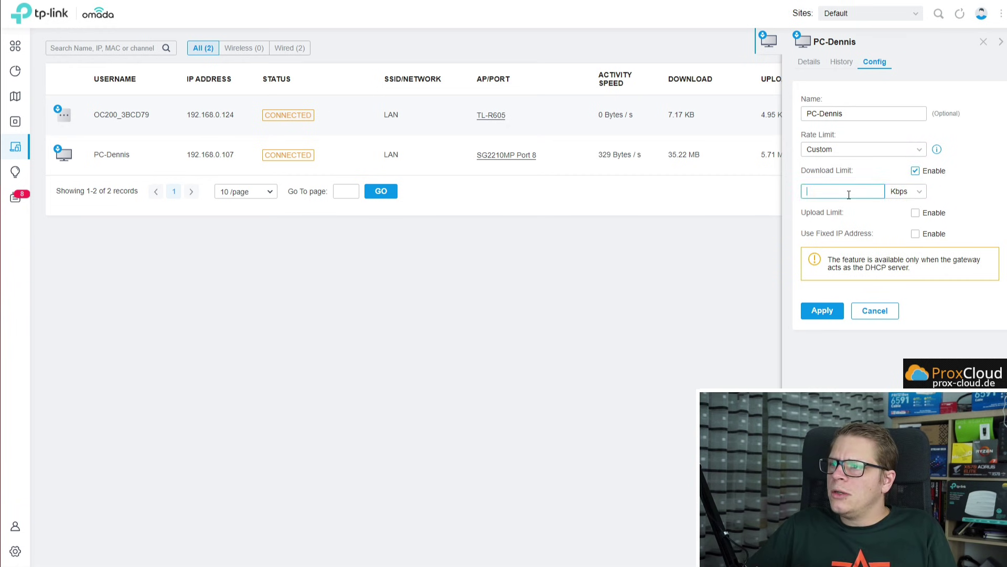
type("500")
left_click(905, 192)
left_click(902, 211)
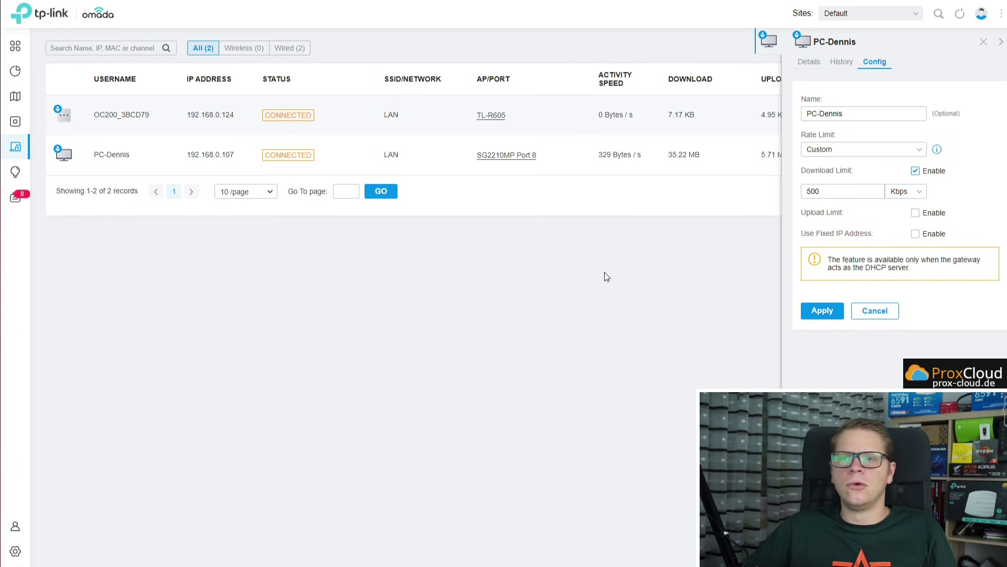
left_click(918, 192)
left_click(909, 228)
key("ctrl+a")
type("1")
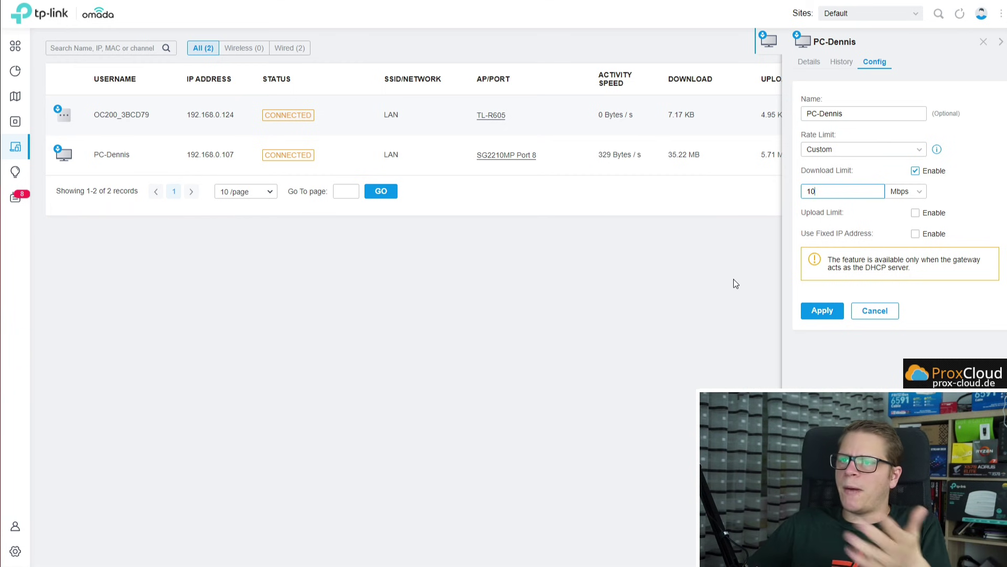
left_click(859, 311)
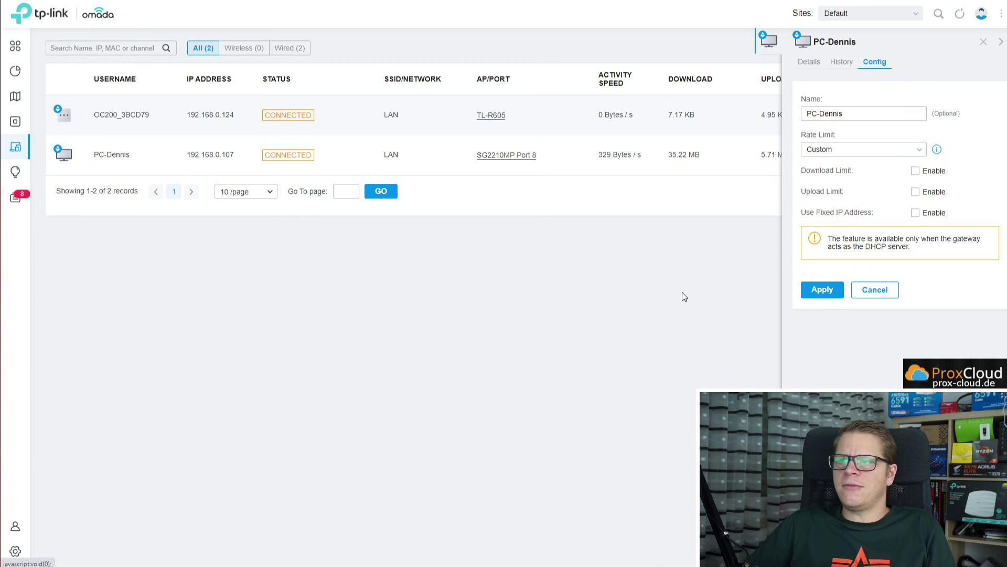
left_click(984, 42)
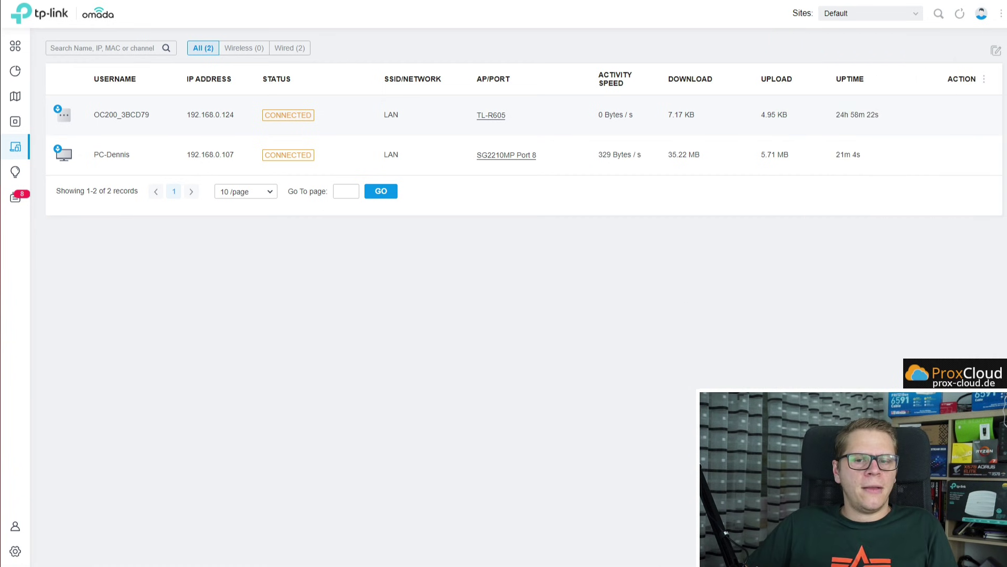
- Return to the site's bandwidth control settings and view the blank form for a new rule
left_click(16, 550)
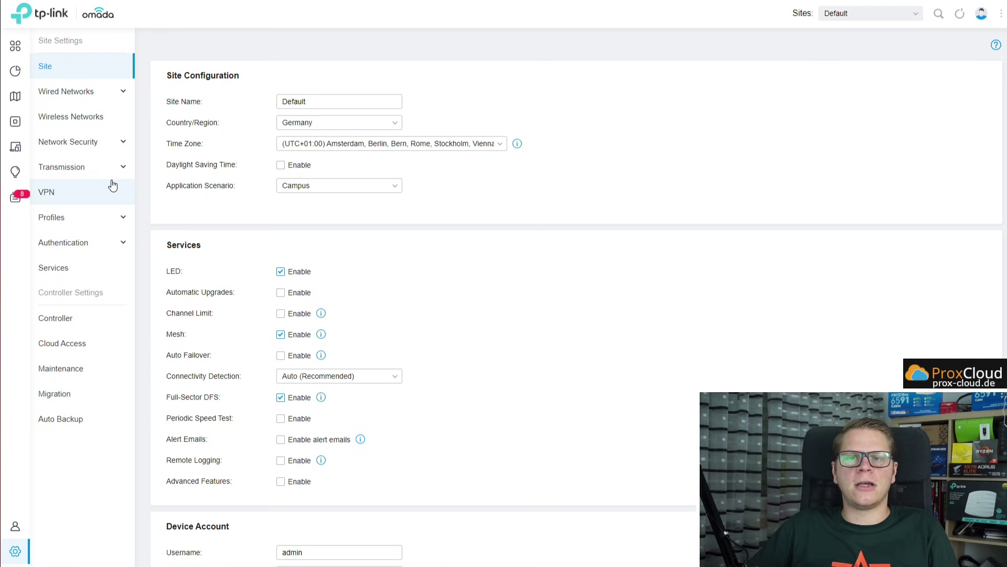
left_click(90, 169)
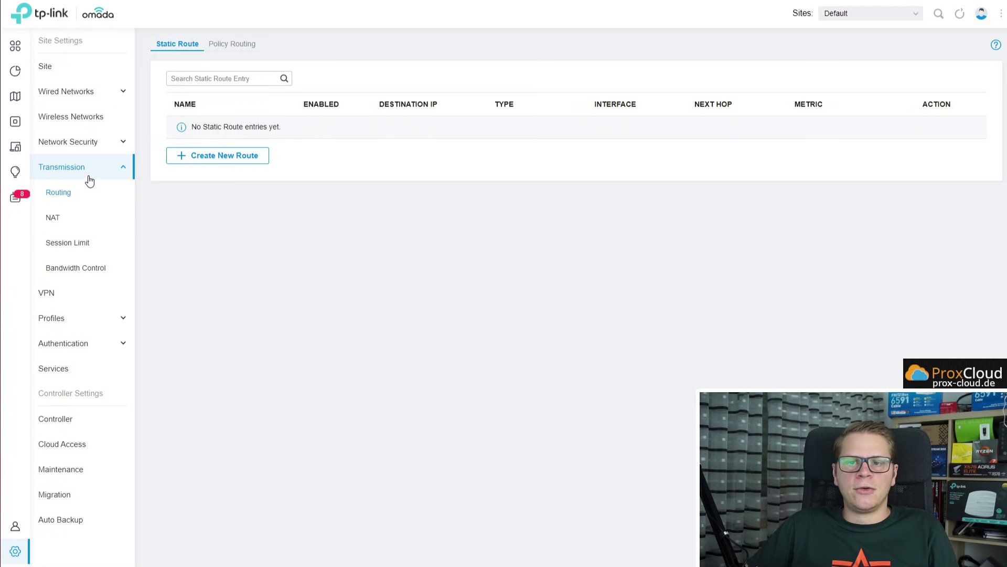
left_click(82, 268)
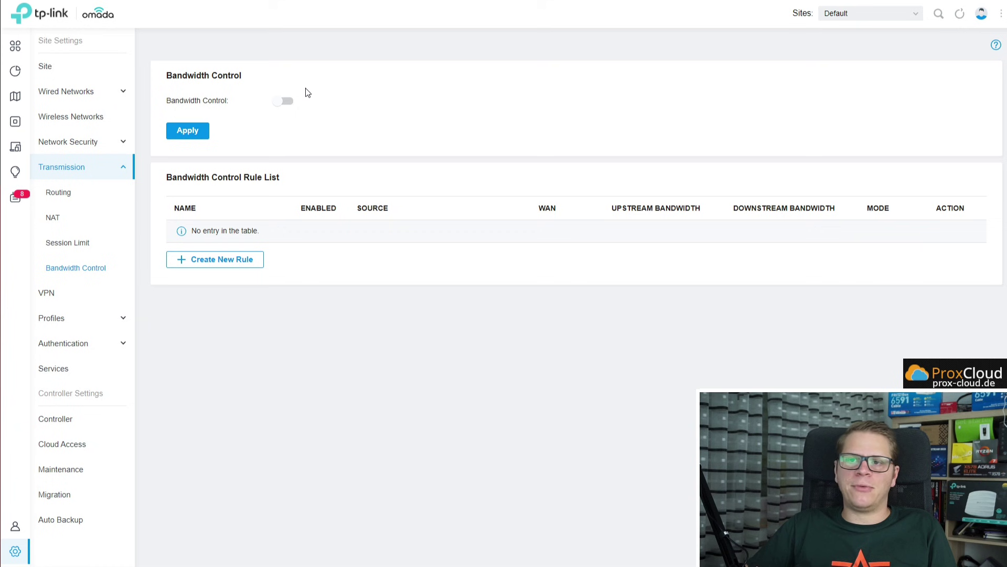
left_click(244, 259)
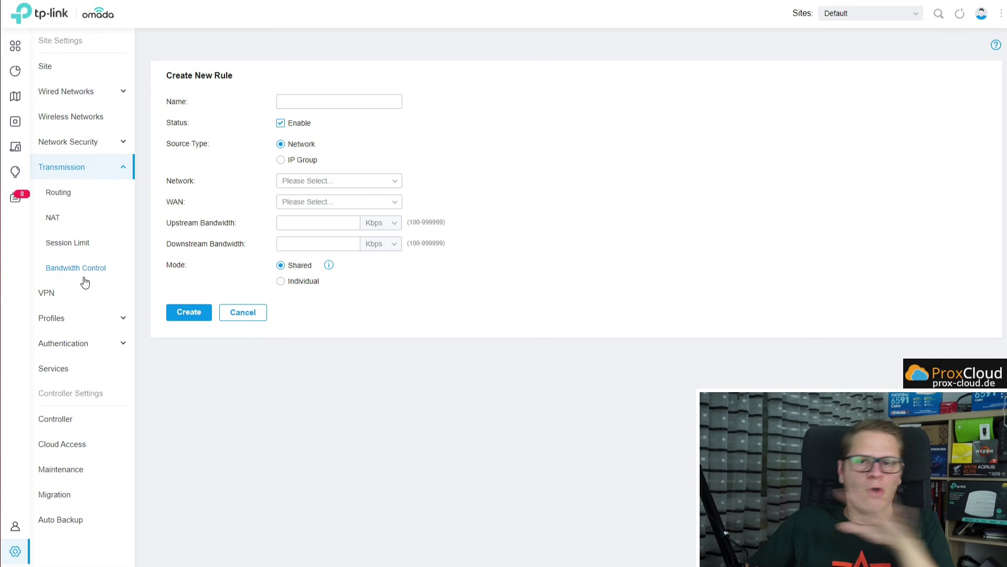
- View the new VPN policy form's Site-to-Site VPN options for both Manual IPsec and Auto IPsec, including the remote site choice
left_click(74, 290)
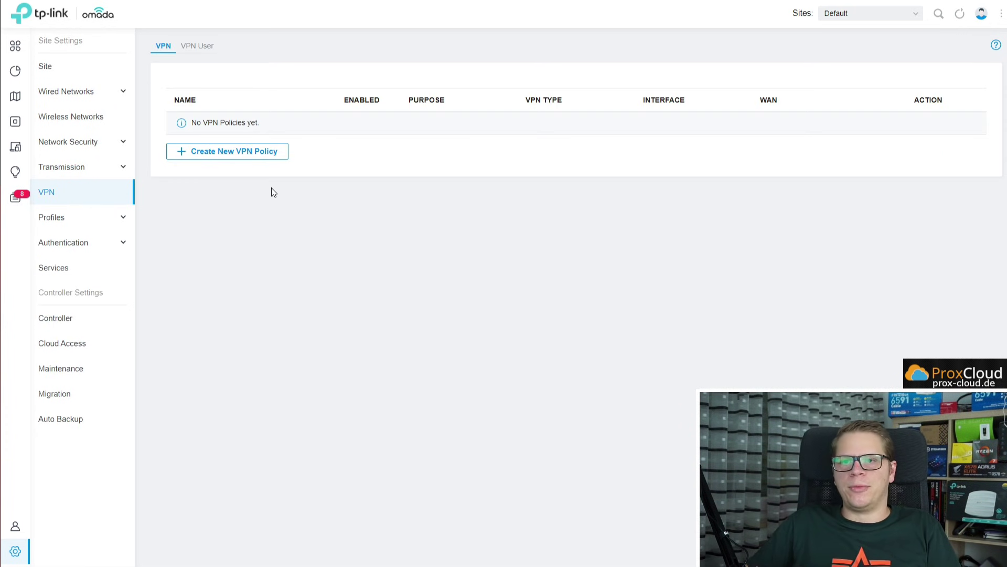
left_click(263, 153)
left_click(304, 142)
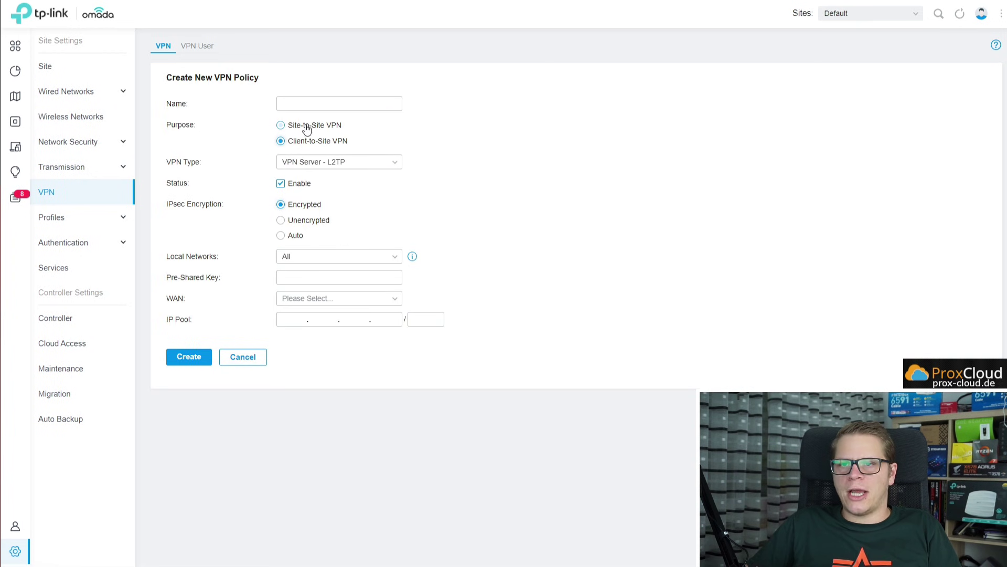
left_click(307, 128)
left_click(297, 141)
left_click(303, 127)
left_click(305, 182)
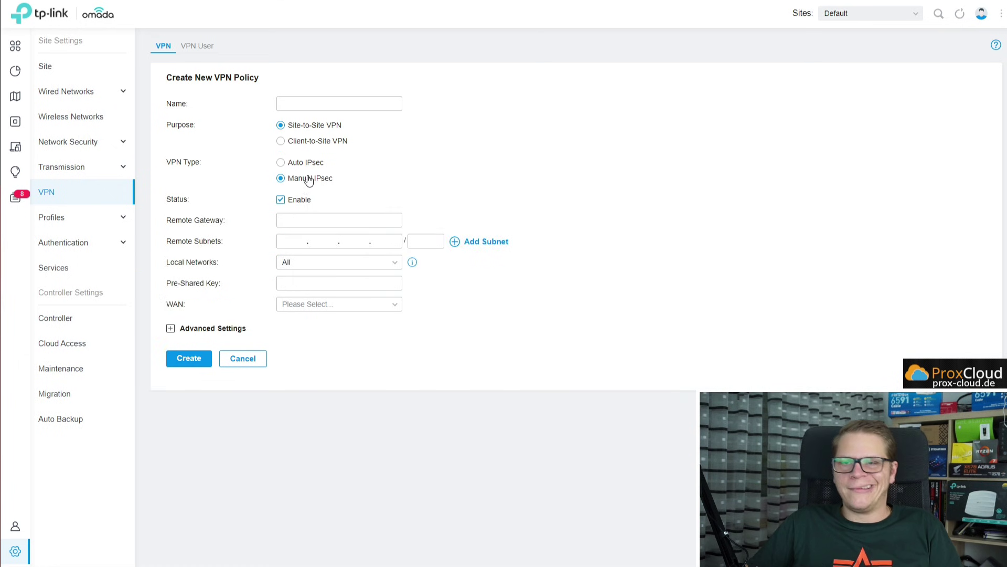
left_click(307, 164)
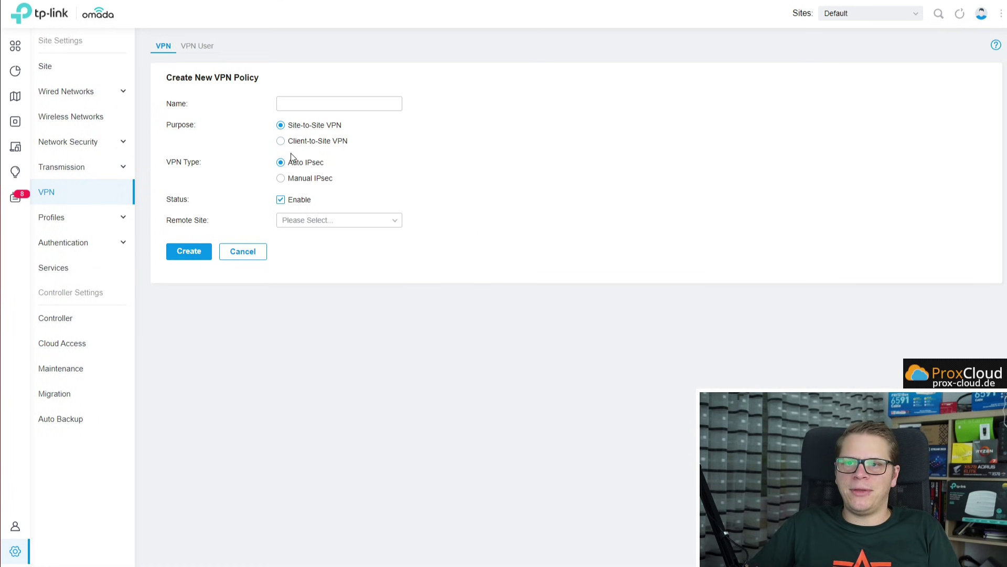
left_click(396, 221)
left_click(438, 213)
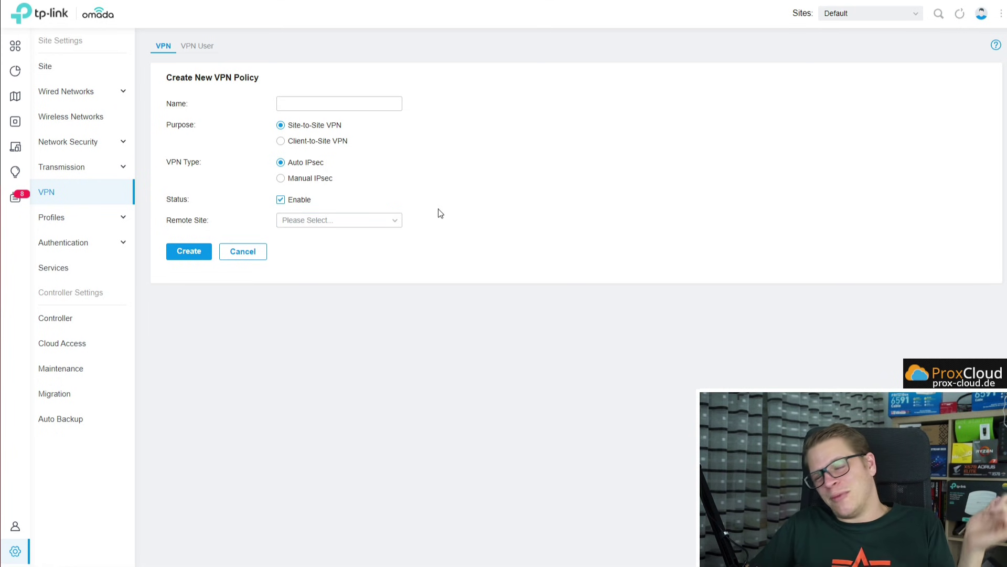
- View the Client-to-Site VPN options of the new policy for the types VPN Server - IPsec and VPN Client - OpenVPN
left_click(321, 143)
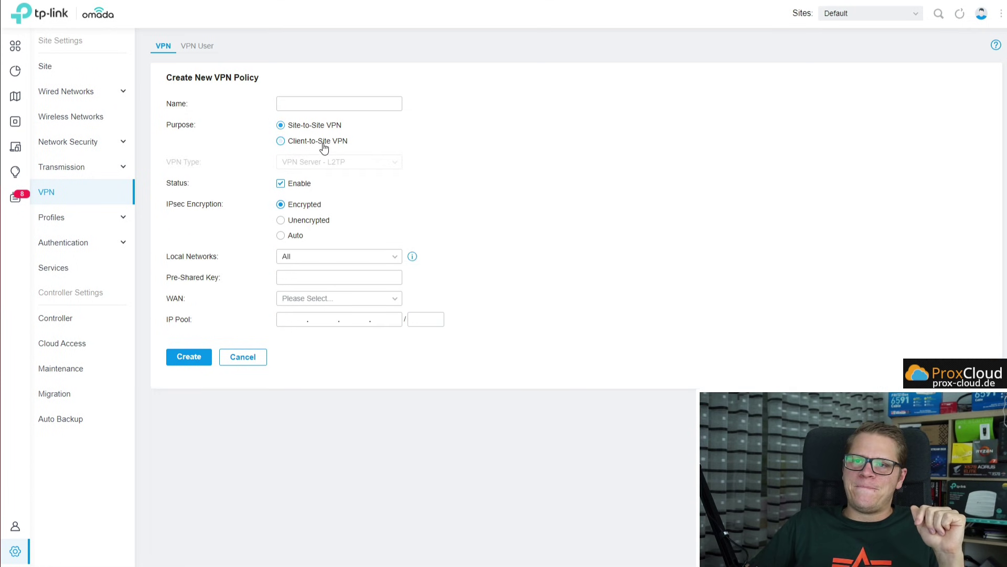
left_click(385, 164)
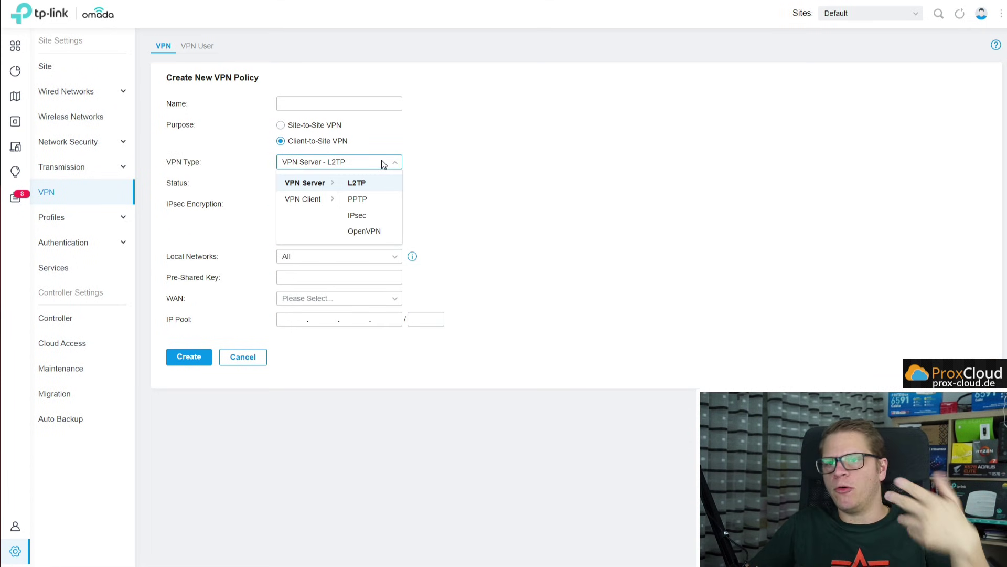
left_click(370, 216)
left_click(326, 166)
mouse_move(308, 200)
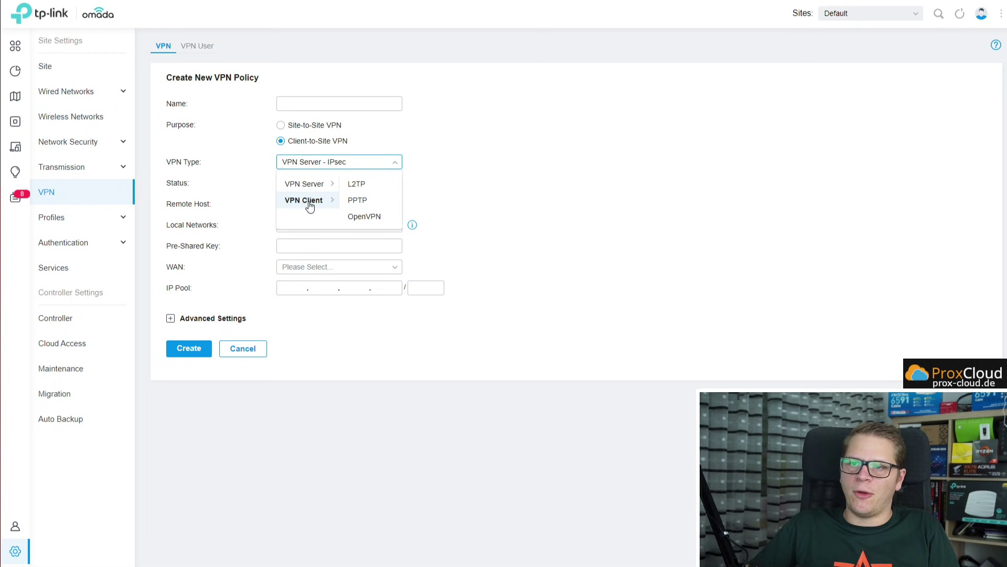
left_click(370, 217)
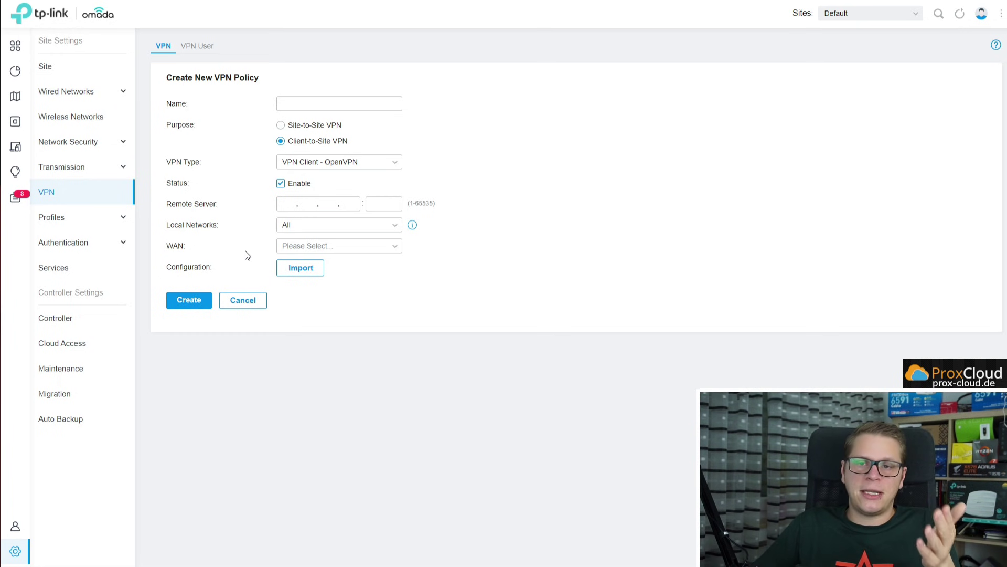
- View the forms for a new time range and a new group profile, including the MAC Group, IP-Port Group and IP Group types
left_click(96, 224)
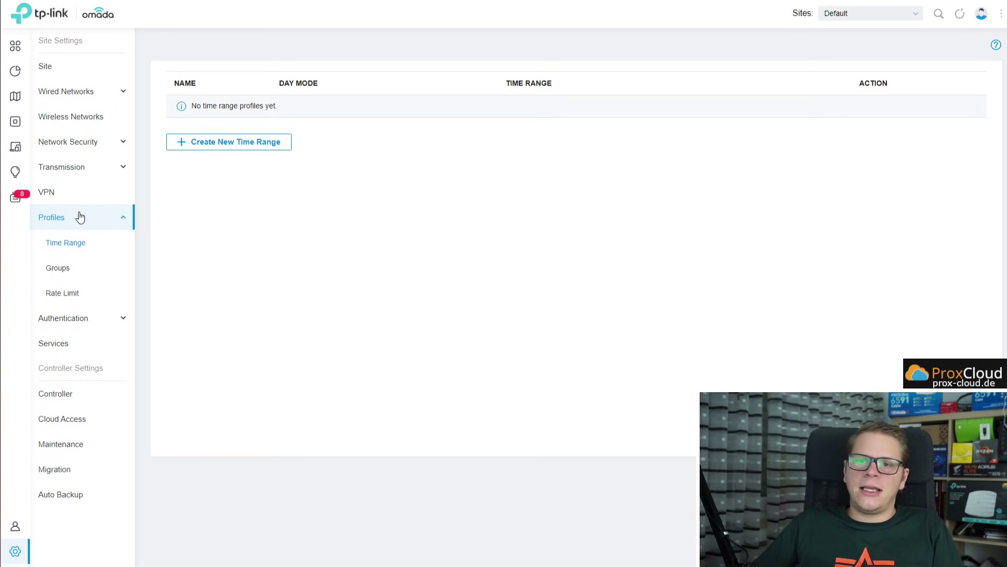
left_click(229, 138)
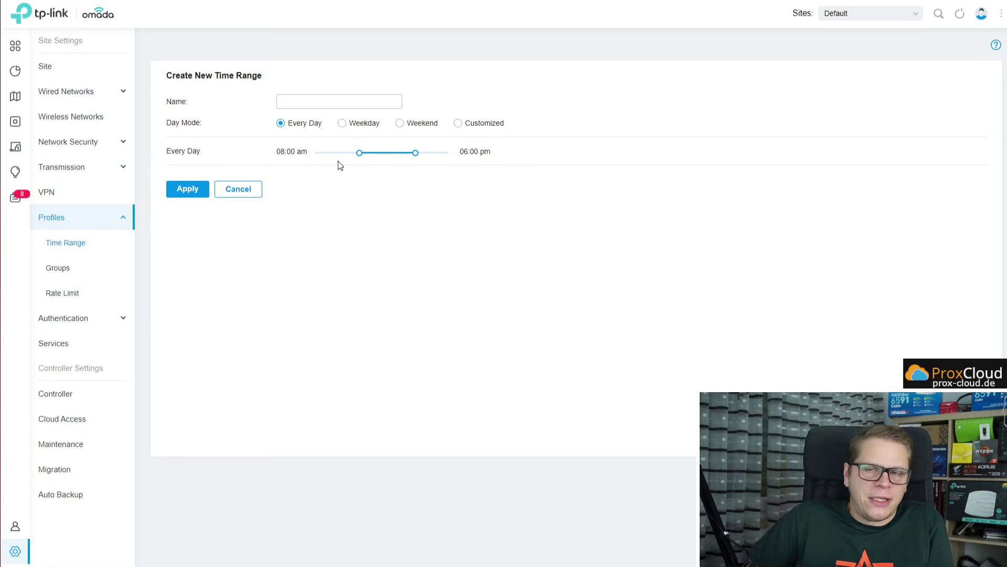
left_click(64, 276)
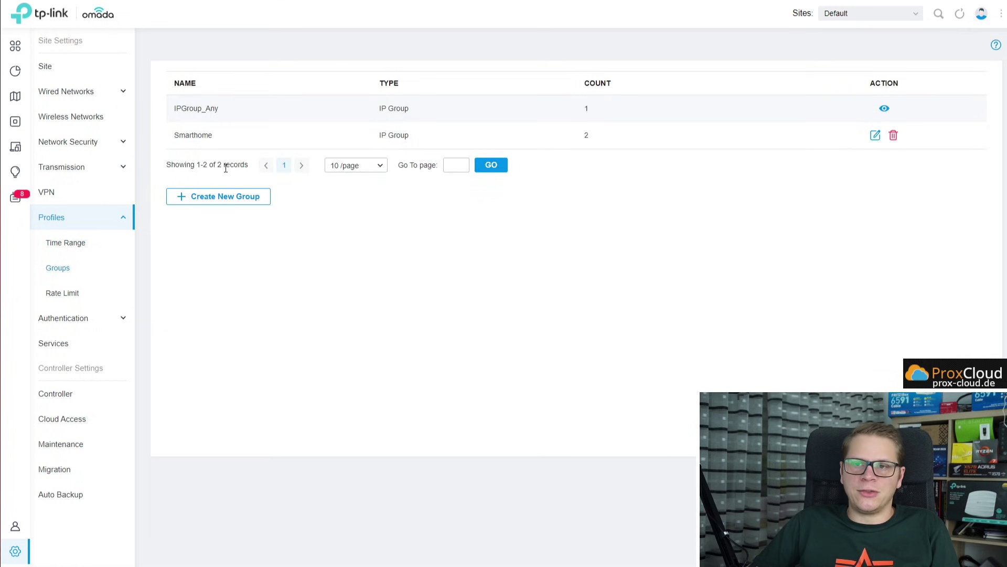
left_click(225, 197)
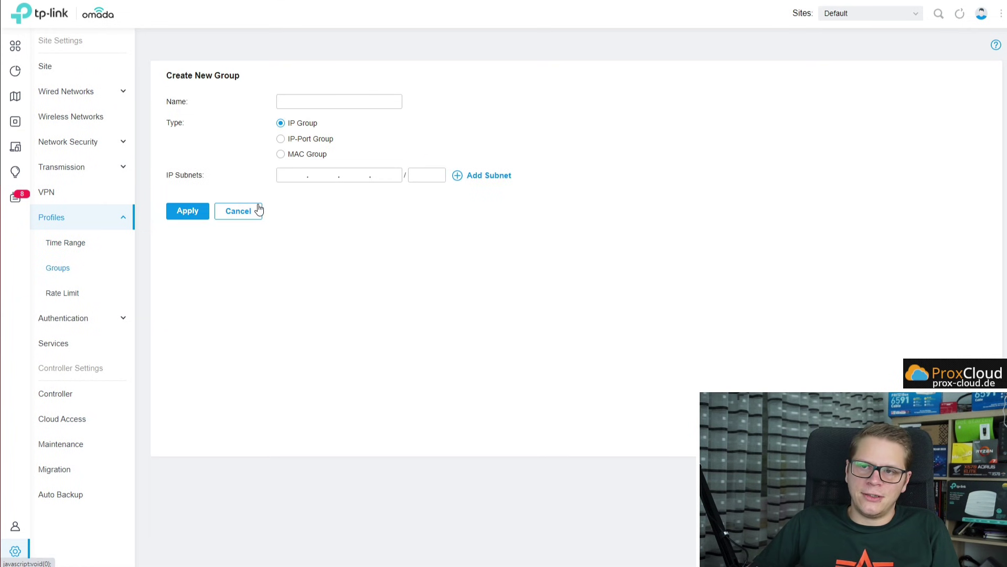
left_click(303, 155)
left_click(307, 139)
left_click(312, 124)
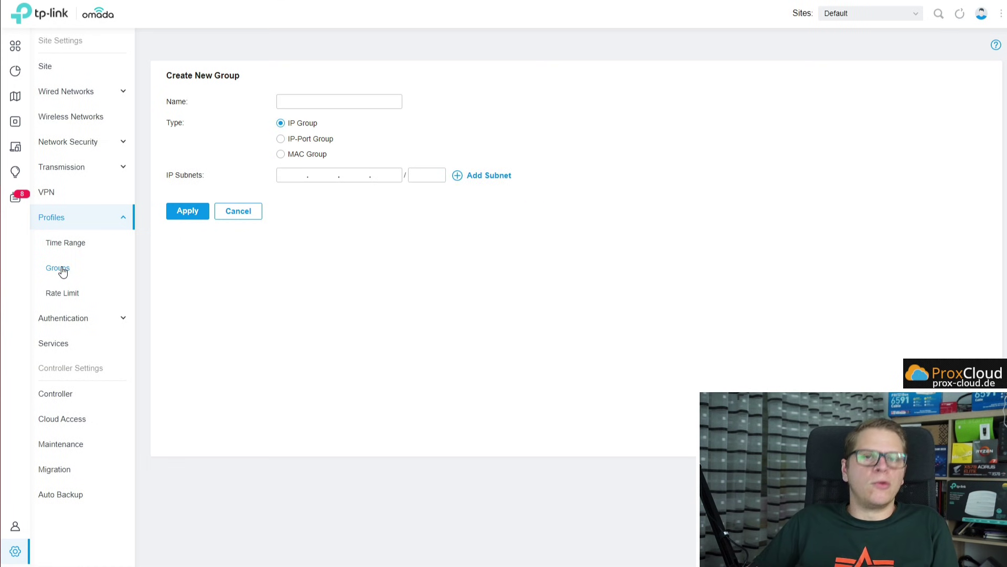
- Try a new rate limit profile with download and upload limits enabled in Mbps and the download limit set to 10 Mbps
left_click(70, 292)
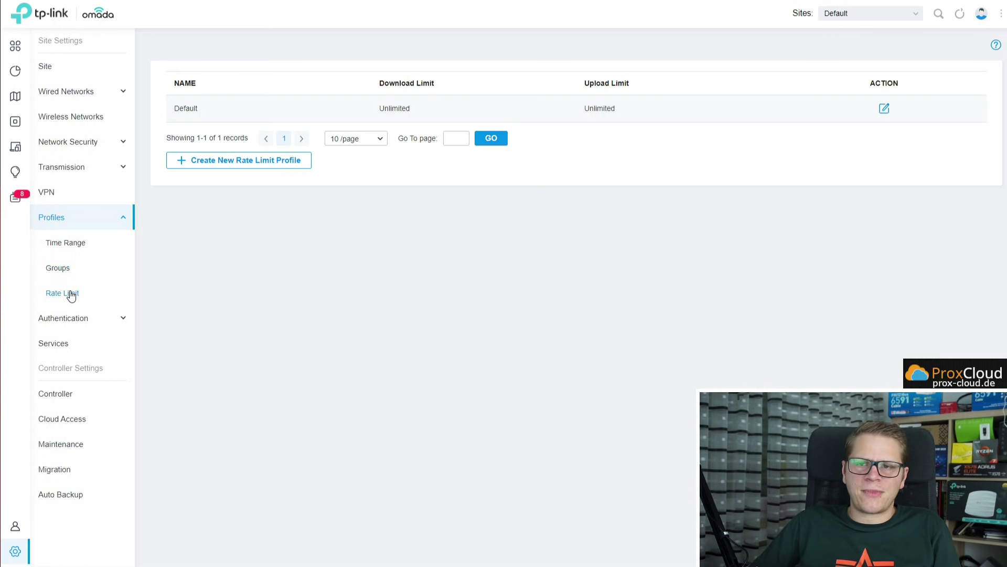
left_click(267, 158)
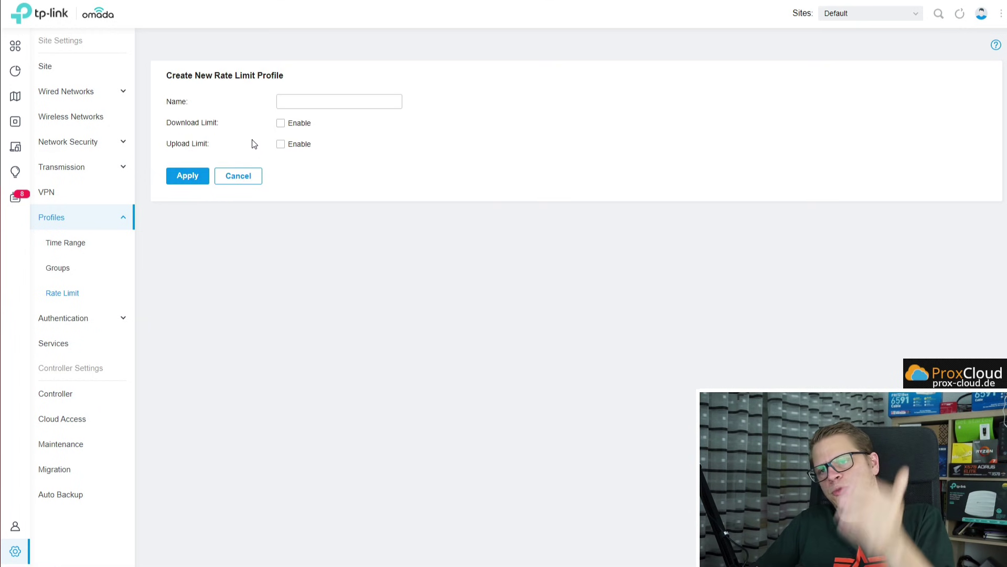
left_click(286, 126)
left_click(296, 145)
left_click(434, 128)
left_click(423, 152)
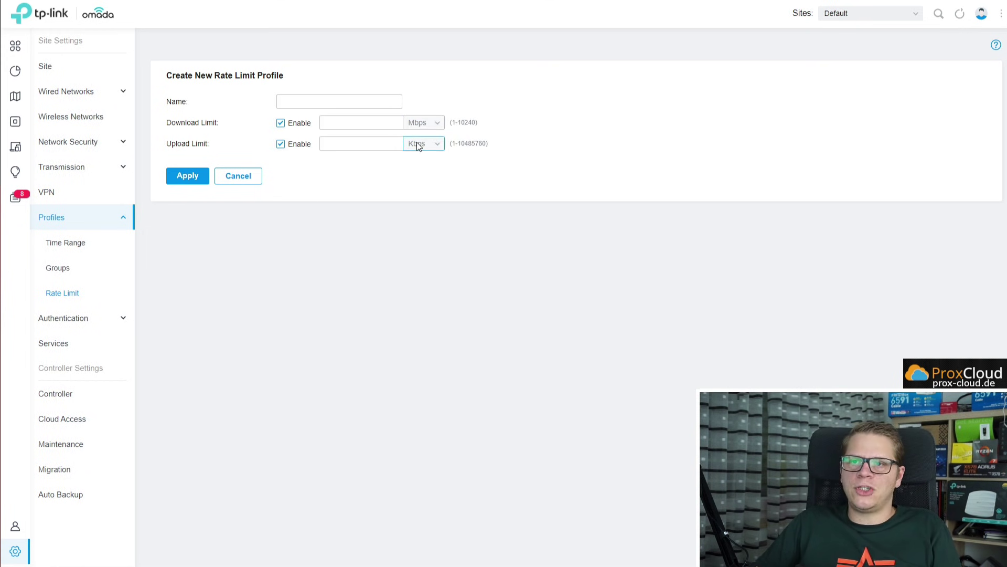
left_click(420, 180)
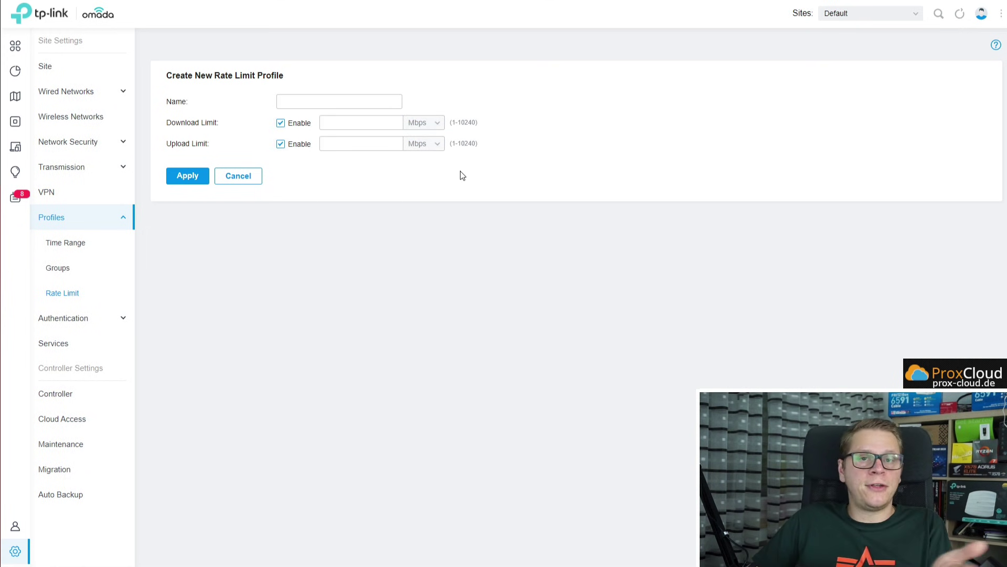
left_click(330, 124)
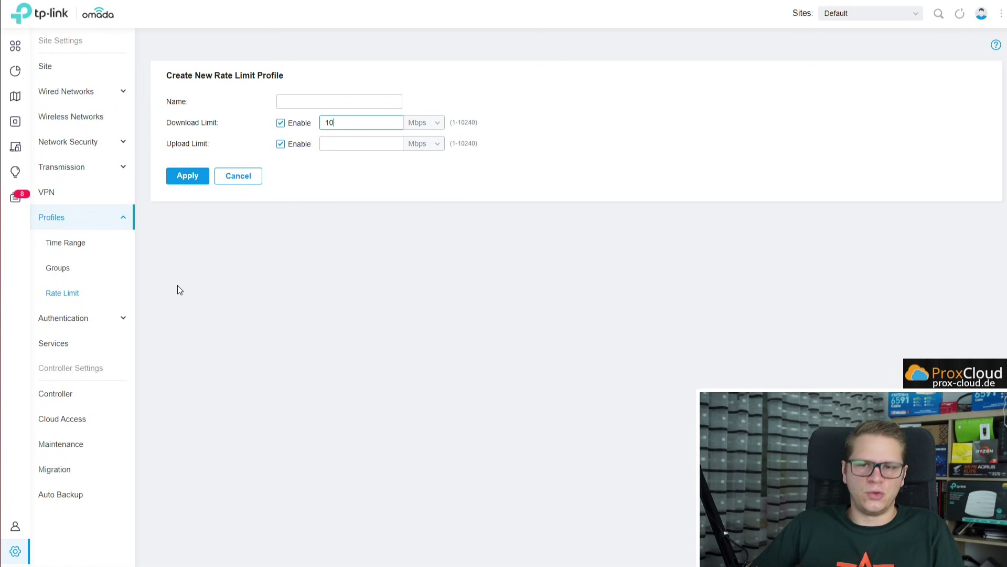
- Start creating a new authentication portal and enable the portal
left_click(81, 319)
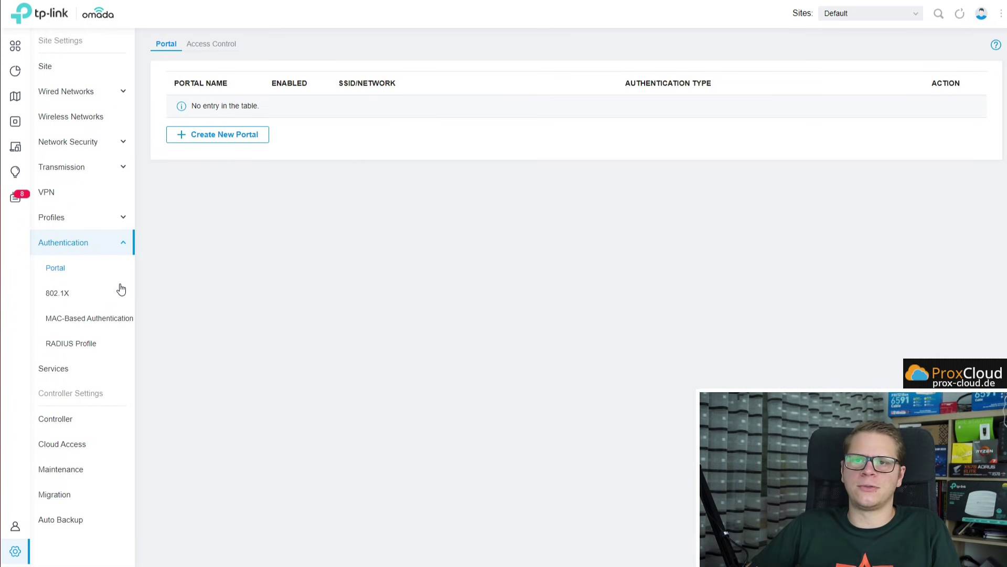
left_click(243, 137)
left_click(290, 104)
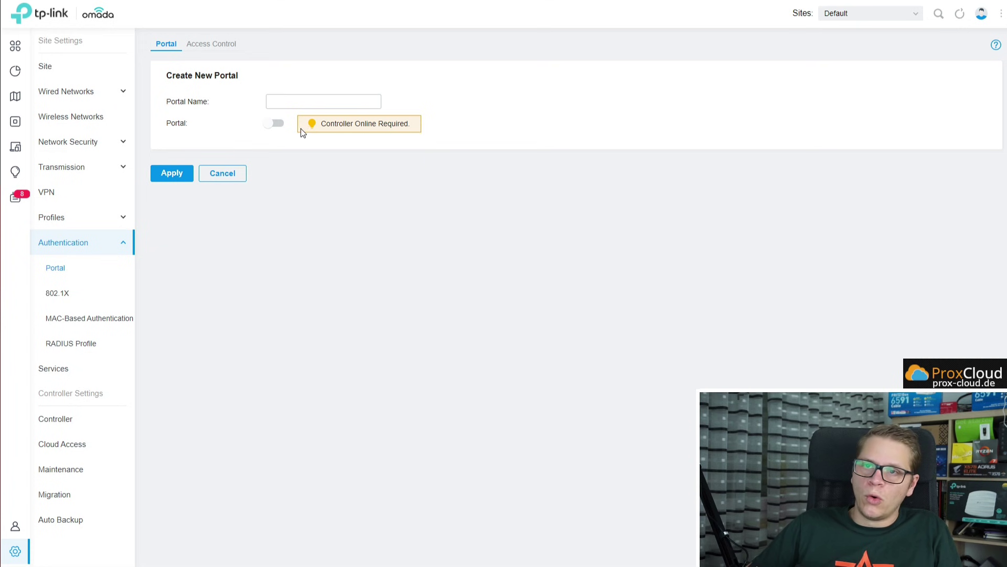
left_click(275, 123)
- Examine the new portal's authentication and customization options, and switch the login page preview to Mobile Phone
scroll(500, 268, "down", 3)
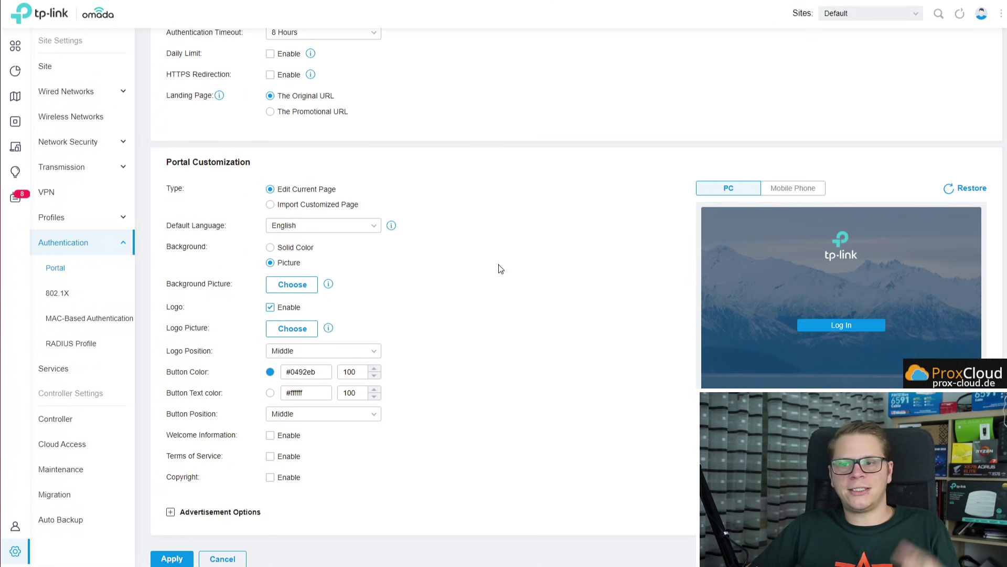
scroll(500, 269, "up", 3)
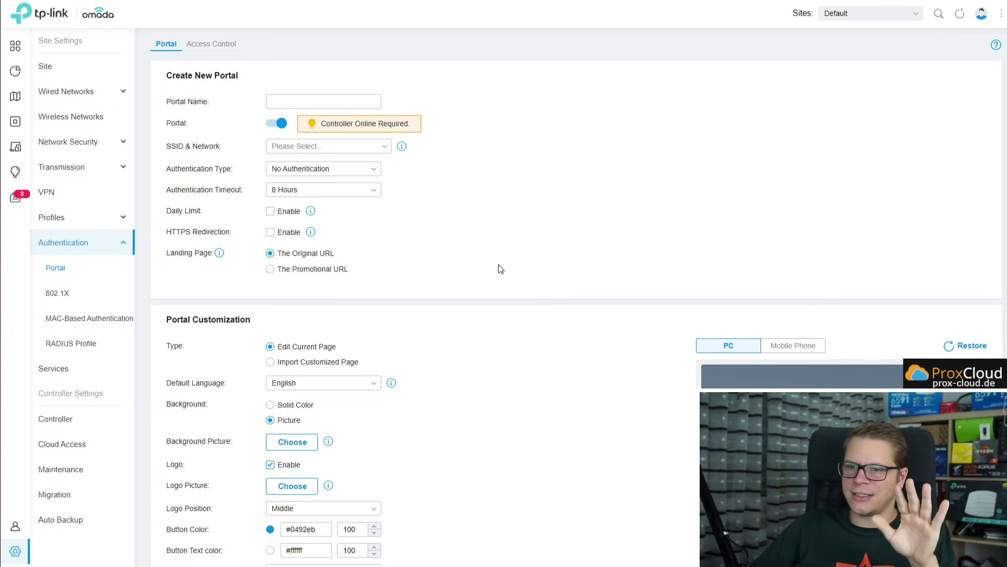
scroll(500, 269, "down", 3)
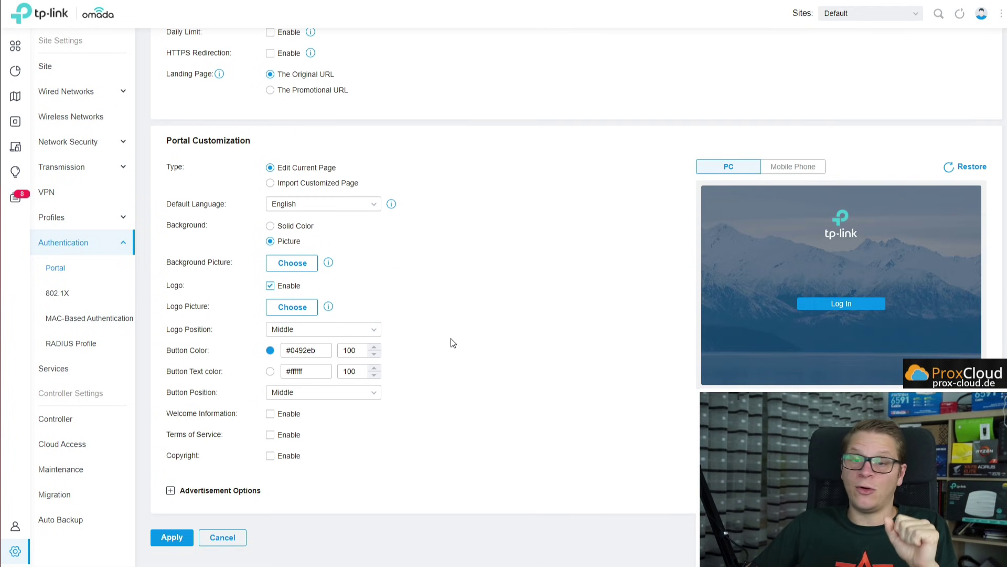
scroll(460, 315, "up", 3)
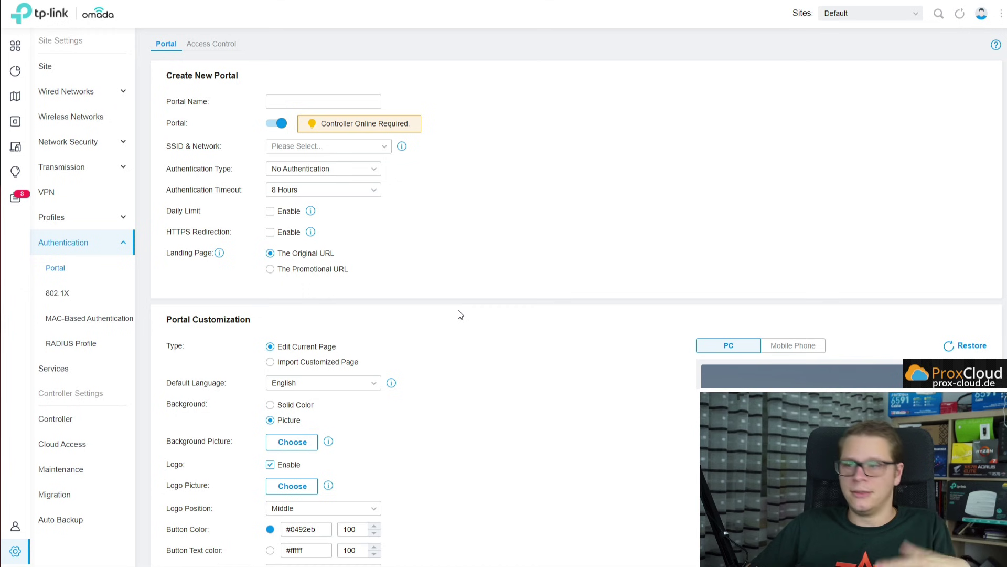
left_click(792, 345)
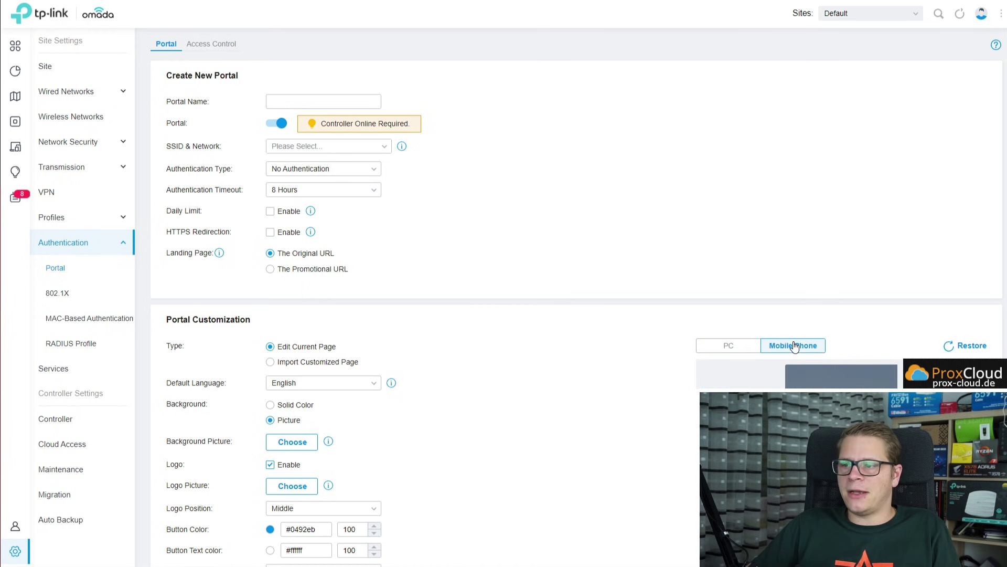
- Switch the portal login page preview to PC and try the Solid Color background before returning to Picture
scroll(793, 341, "down", 2)
left_click(746, 240)
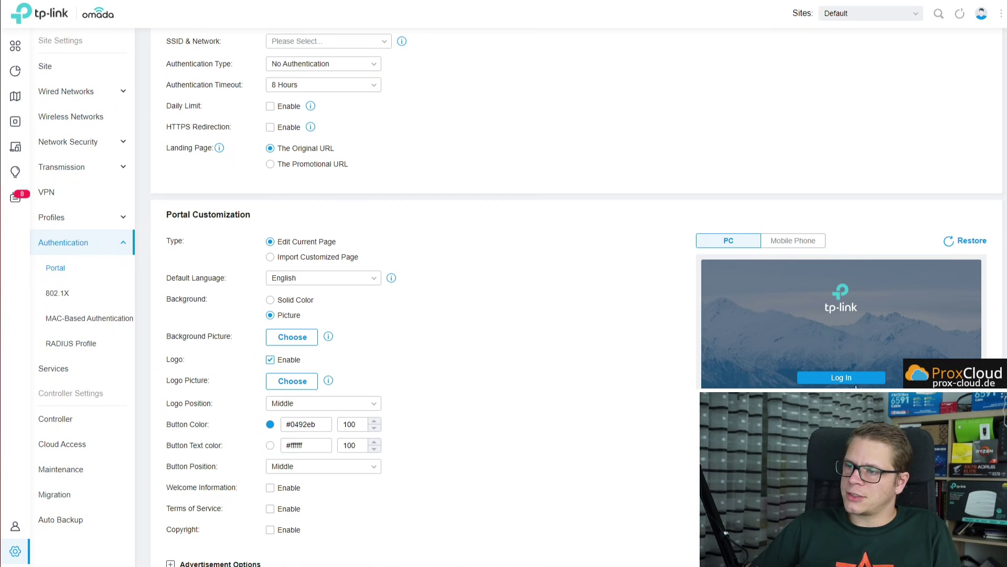
left_click(292, 300)
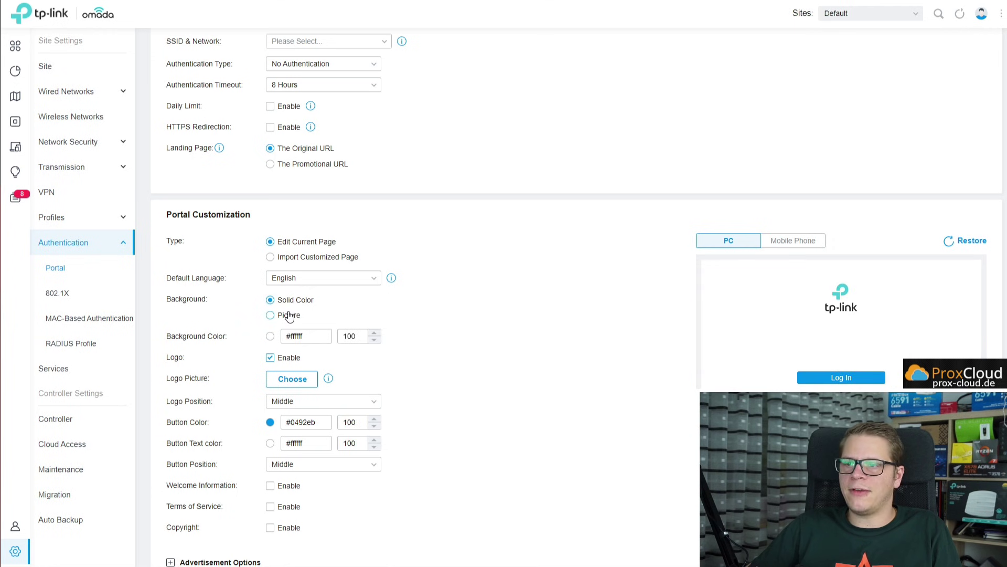
left_click(289, 315)
- View the Import Customized Page type for the portal, return to Edit Current Page, and review the portal options
left_click(313, 257)
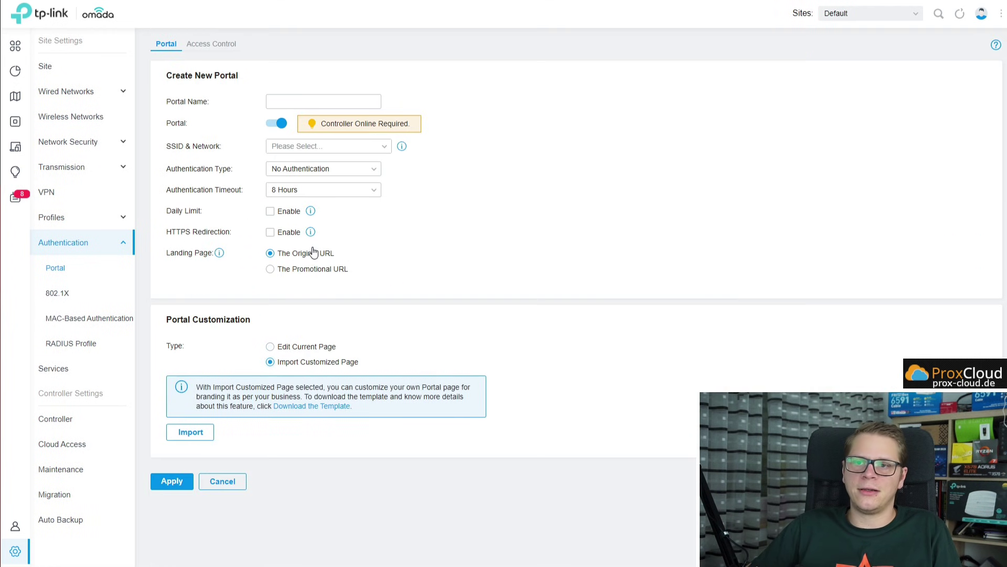
left_click(298, 346)
scroll(415, 350, "down", 3)
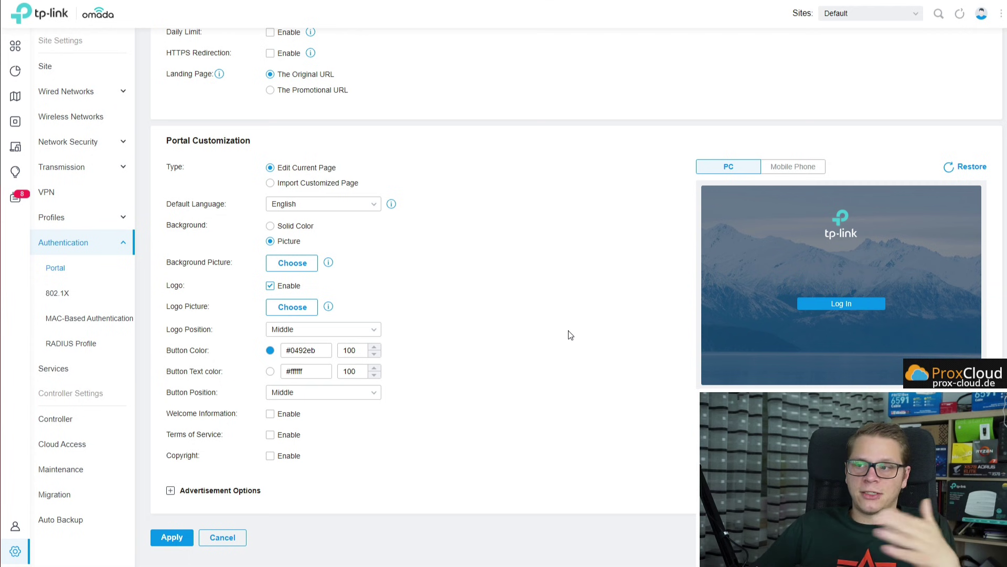
scroll(566, 339, "up", 4)
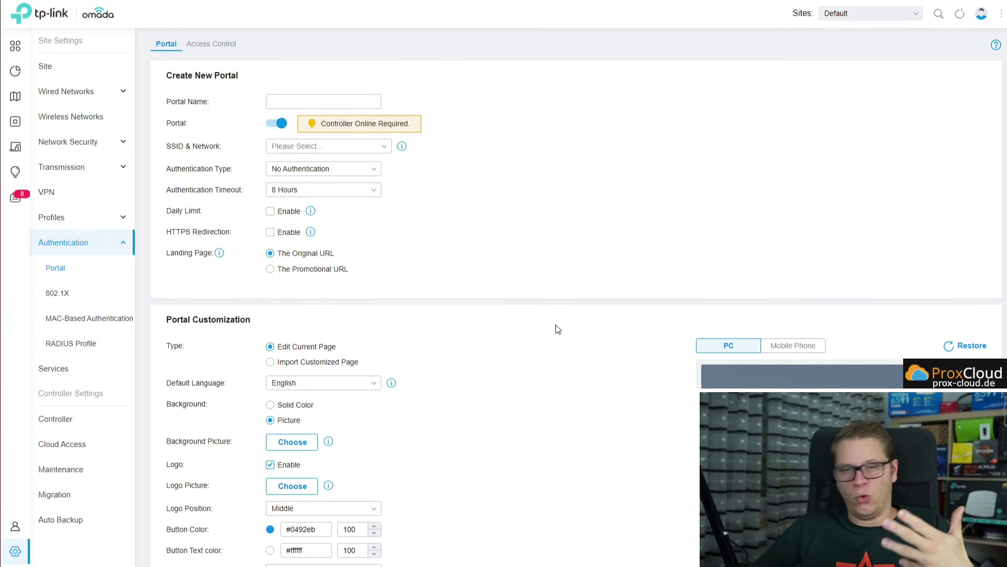
scroll(558, 329, "down", 3)
scroll(558, 329, "up", 3)
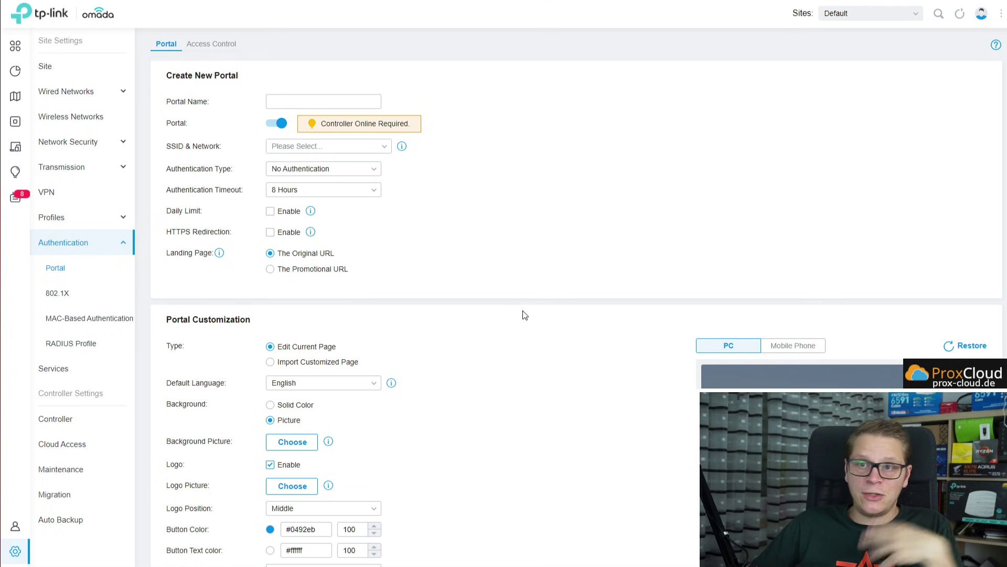
- Try enabling Authentication-Free Client and Pre-Authentication Access in the portal's access control settings
left_click(216, 46)
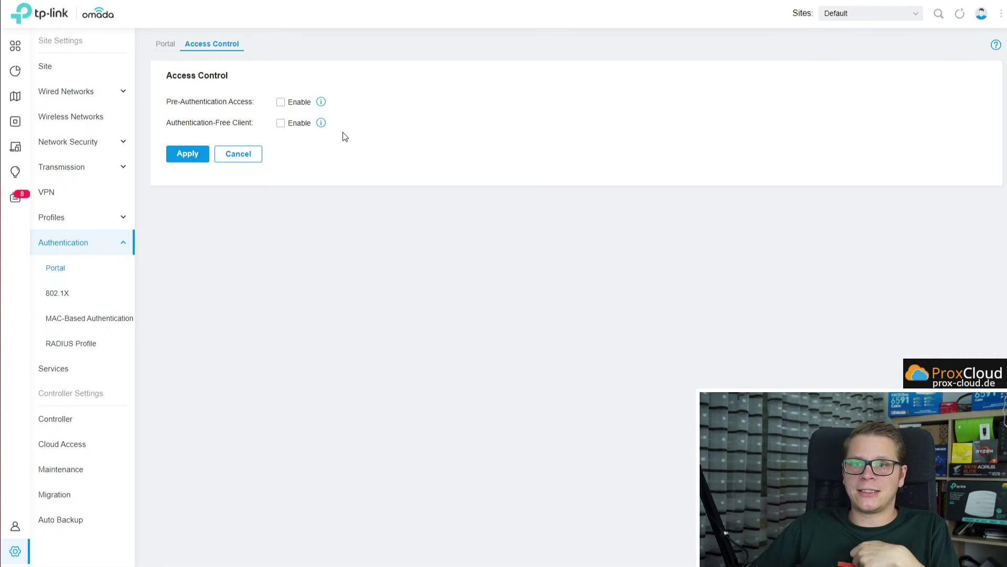
left_click(297, 131)
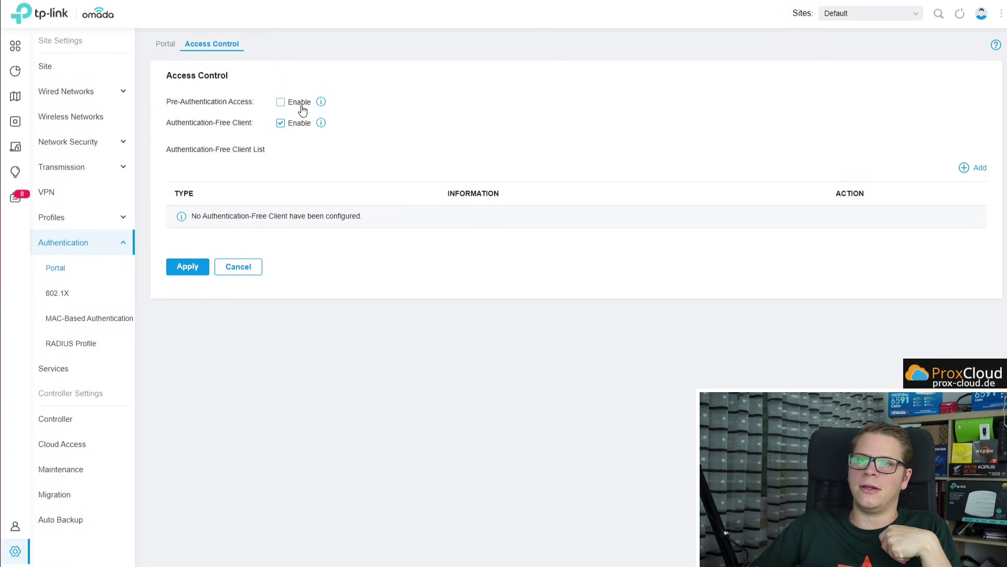
left_click(299, 103)
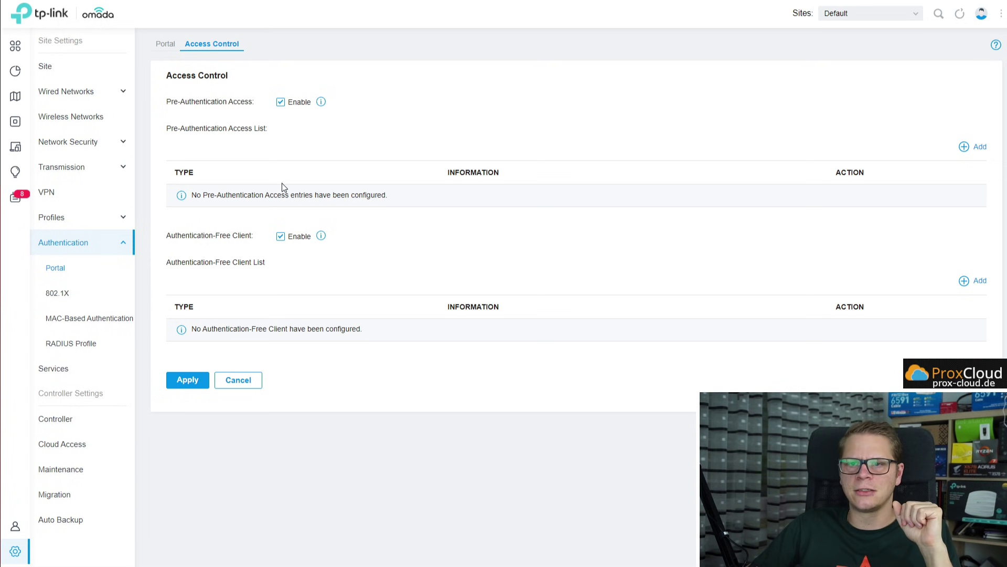
- View the forms for adding pre-authentication access and authentication-free client entries, cancel both, and return to the portal list
left_click(973, 147)
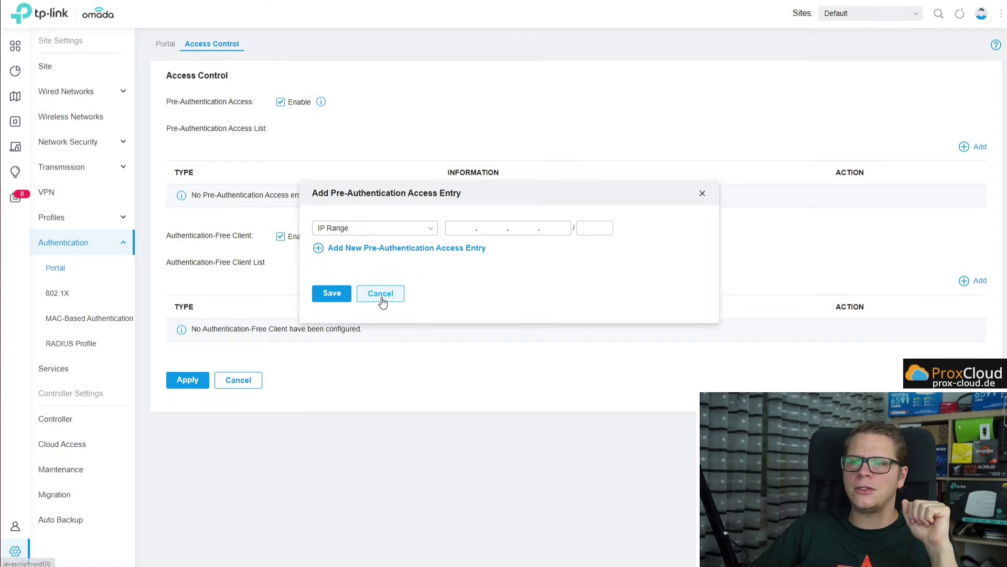
left_click(381, 295)
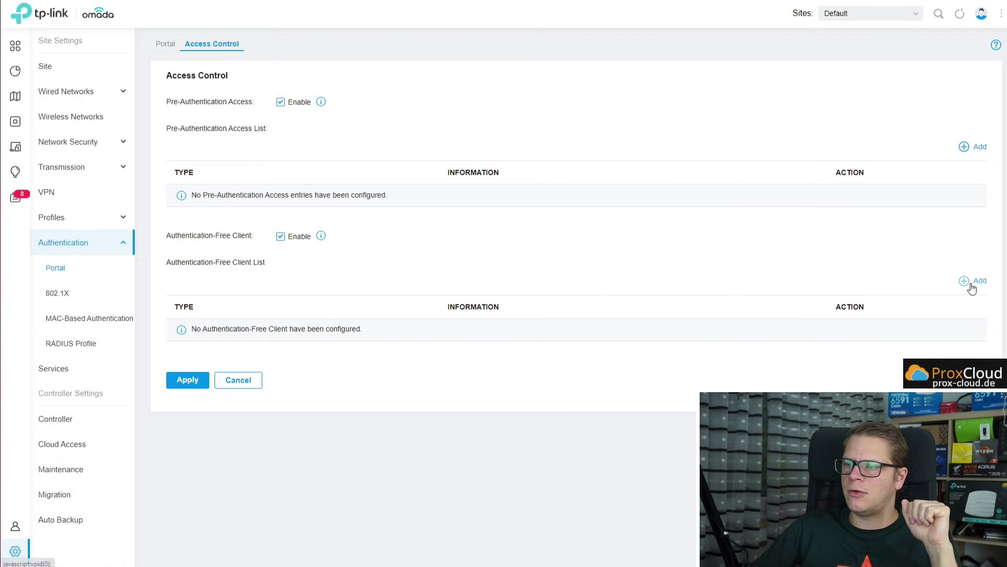
left_click(973, 281)
left_click(388, 294)
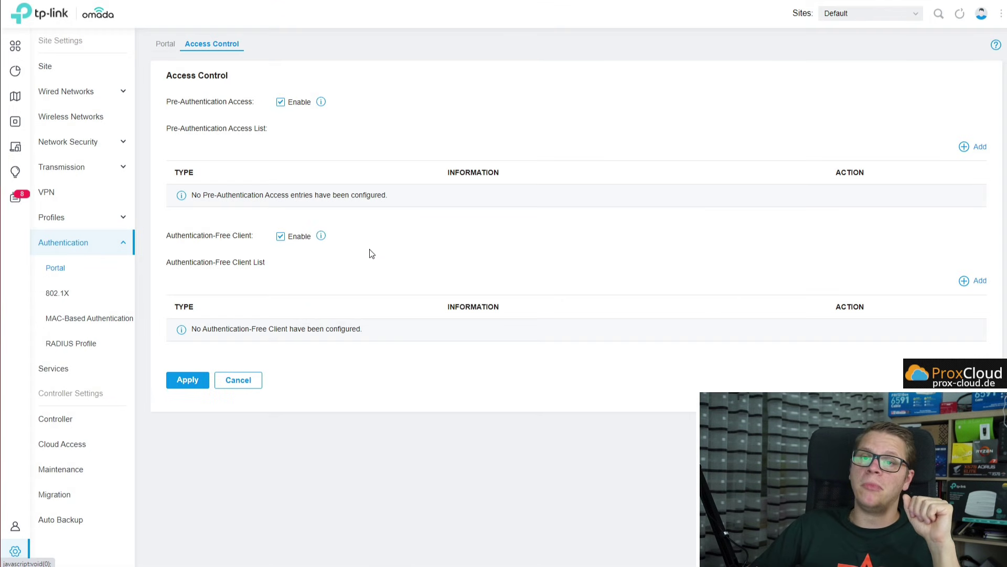
left_click(166, 43)
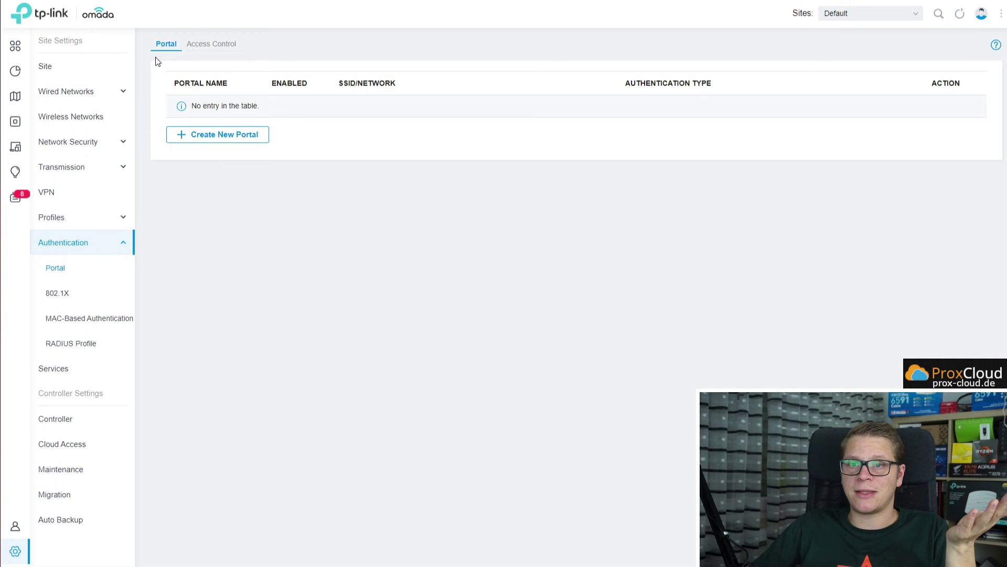
- Switch on 802.1X and MAC-Based Authentication without saving to view the settings each one offers
left_click(63, 293)
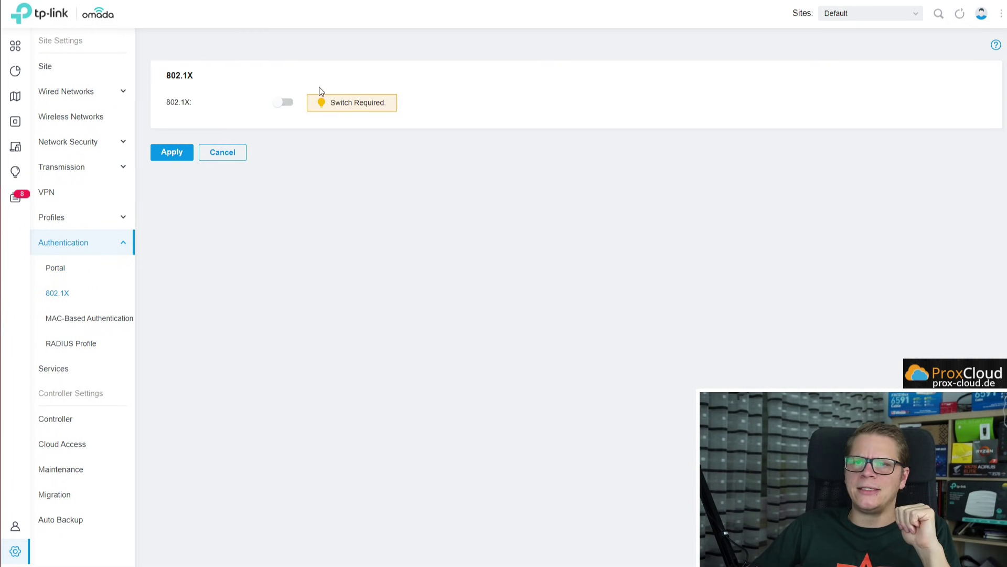
left_click(276, 105)
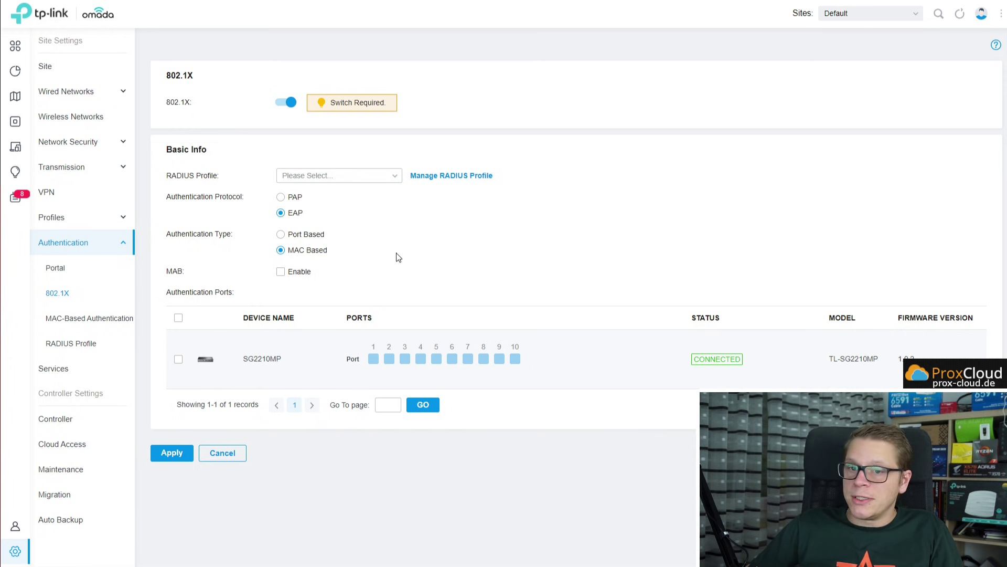
left_click(73, 323)
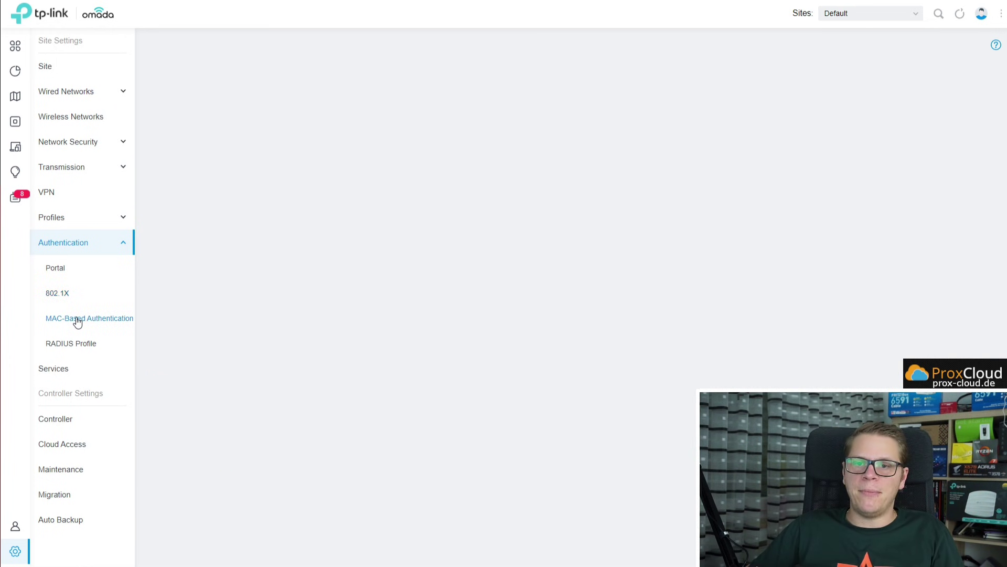
left_click(285, 104)
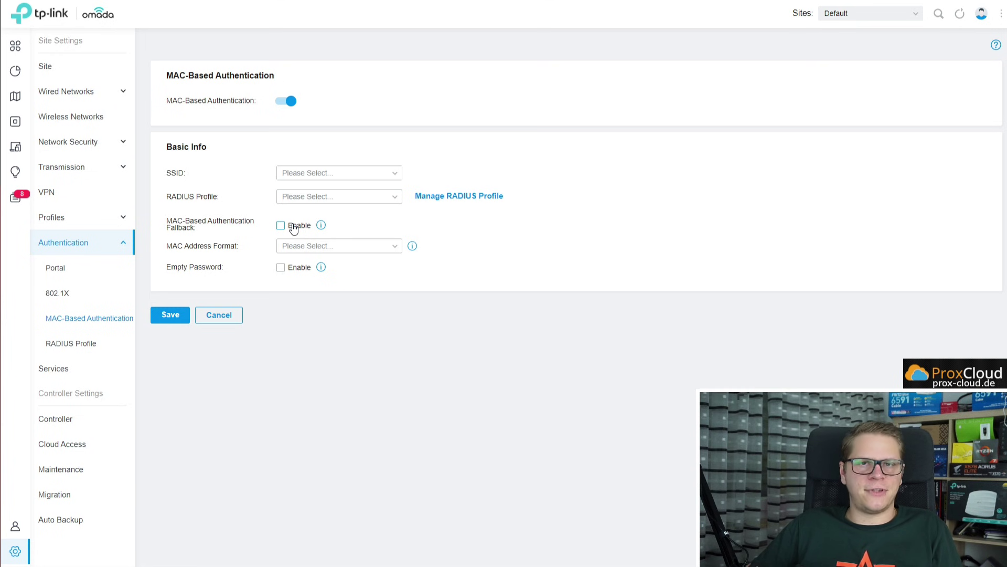
- View the form for a new RADIUS profile and cancel it
left_click(69, 343)
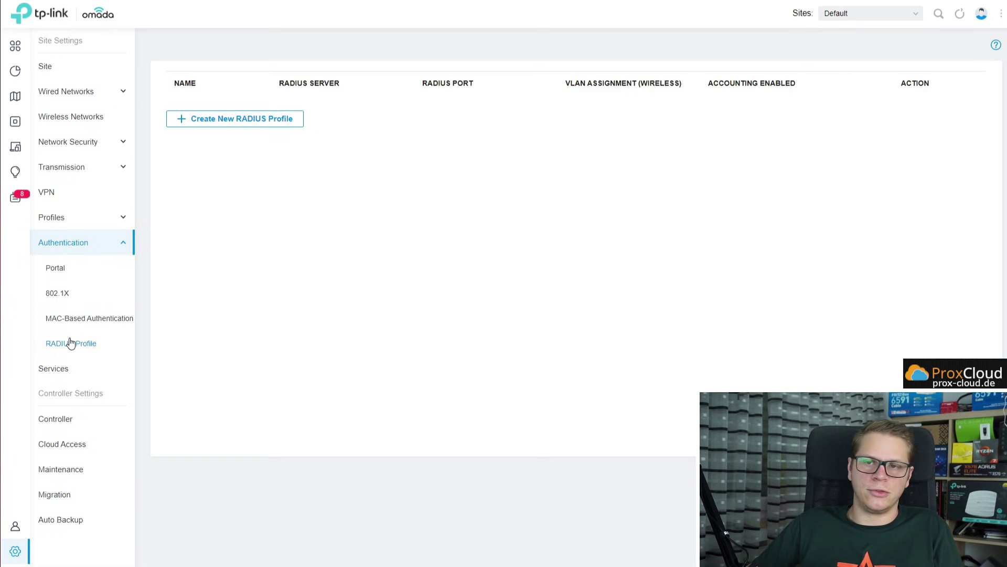
left_click(264, 151)
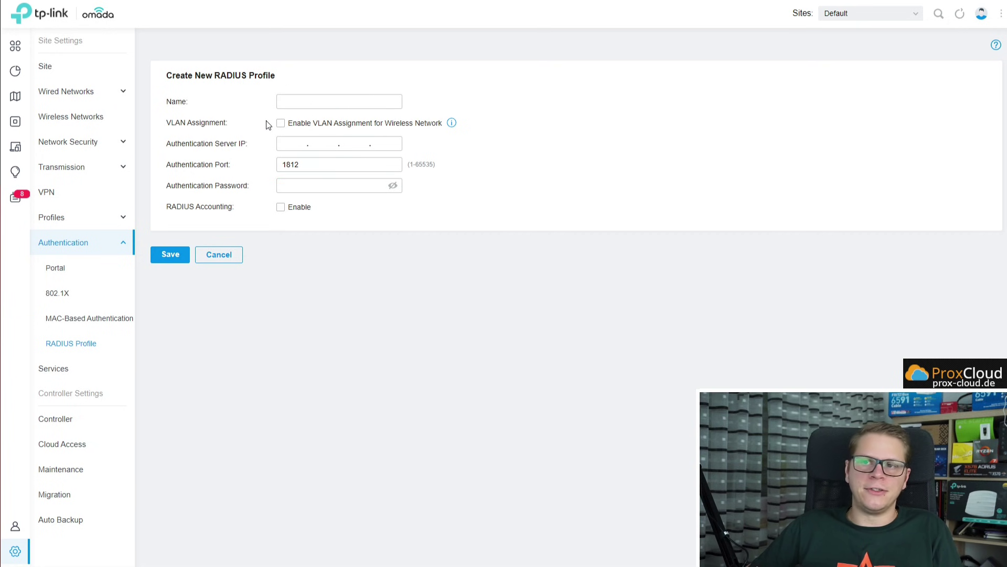
left_click(226, 258)
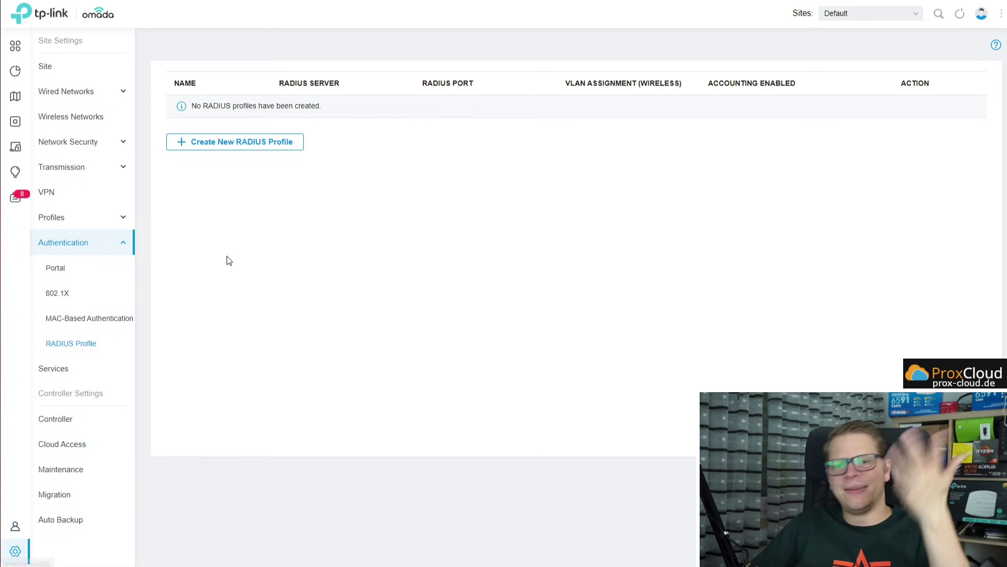
- Examine the service provider choices for a new Dynamic DNS entry, and view the SNMP settings
left_click(63, 368)
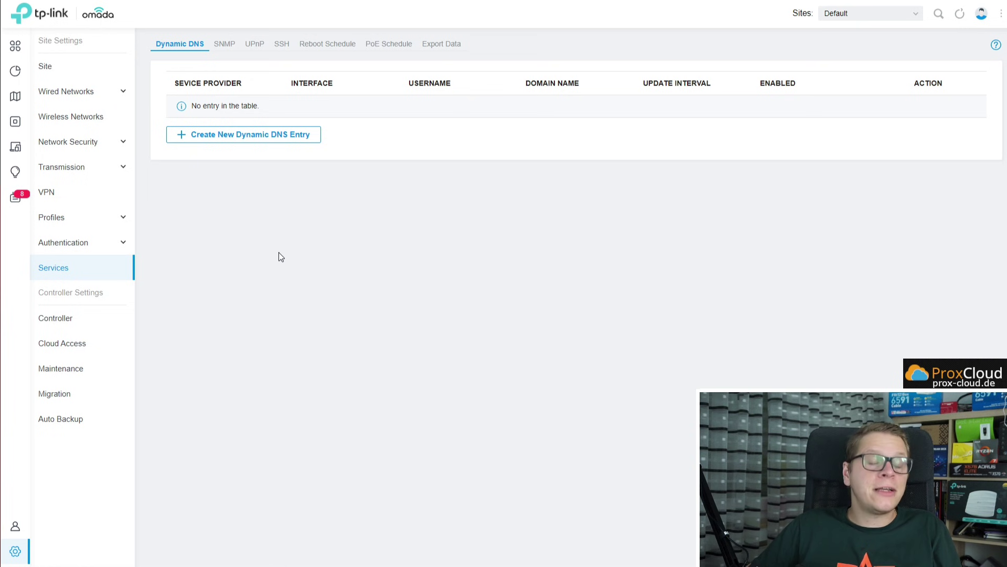
left_click(274, 134)
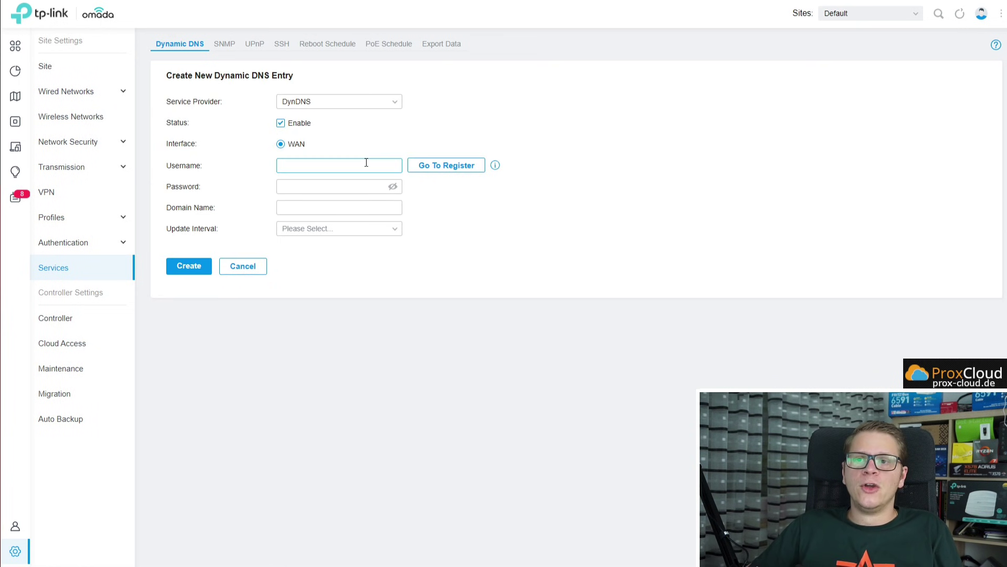
left_click(395, 103)
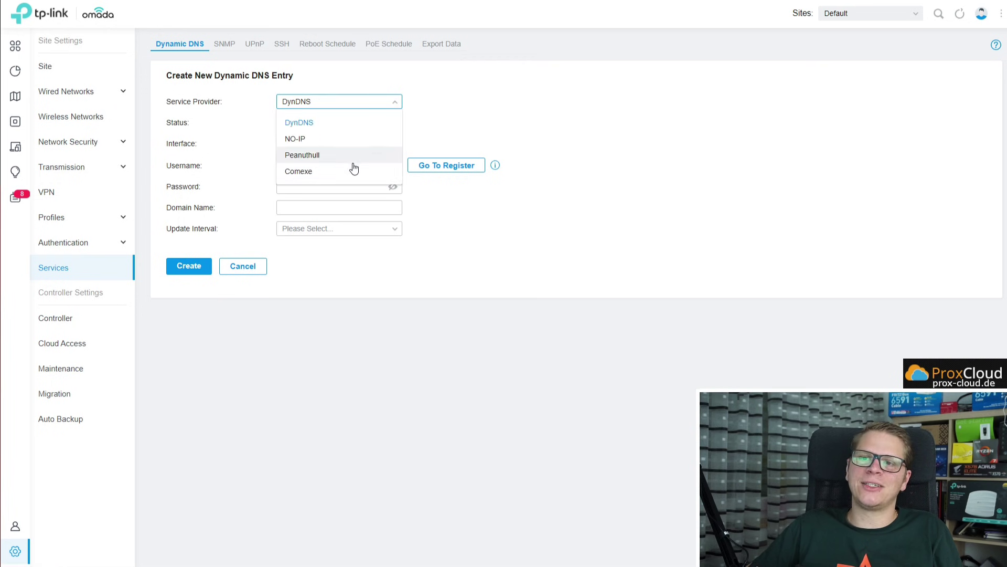
left_click(393, 101)
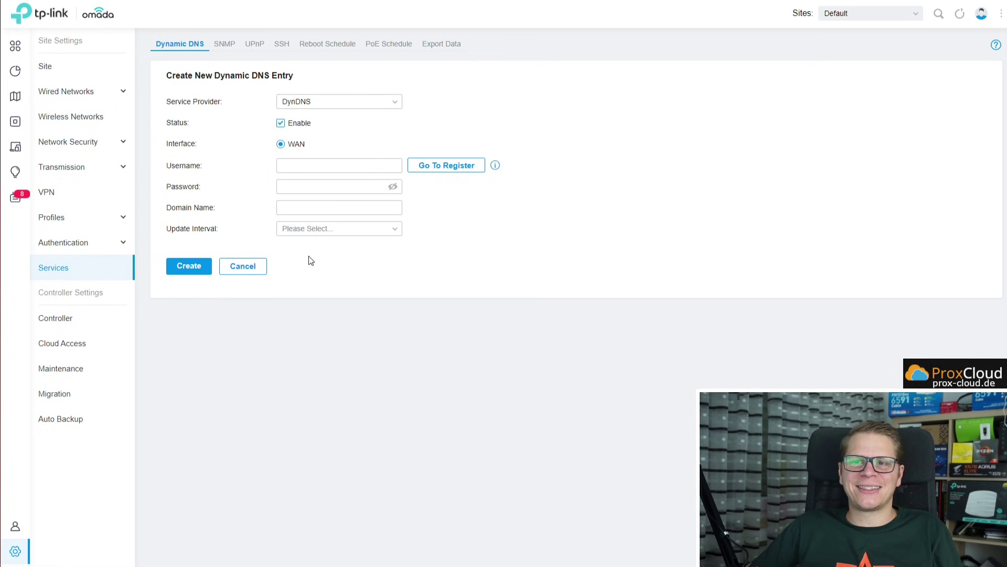
left_click(396, 105)
left_click(369, 105)
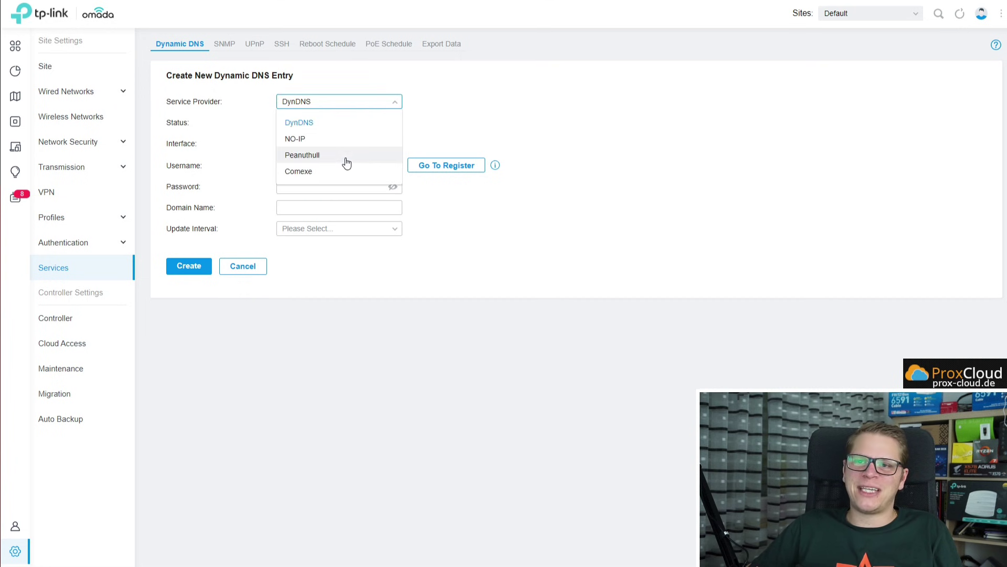
left_click(396, 106)
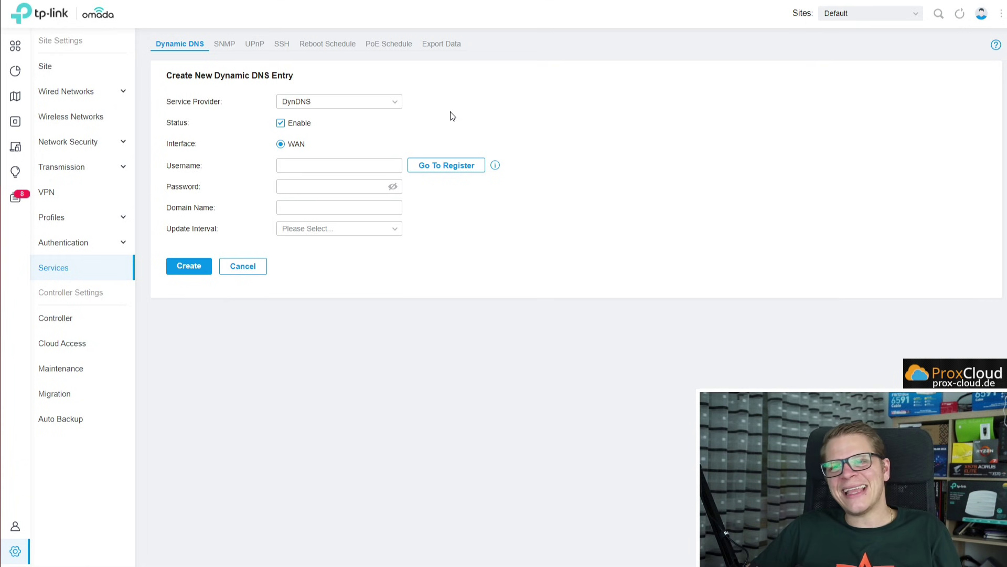
left_click(225, 44)
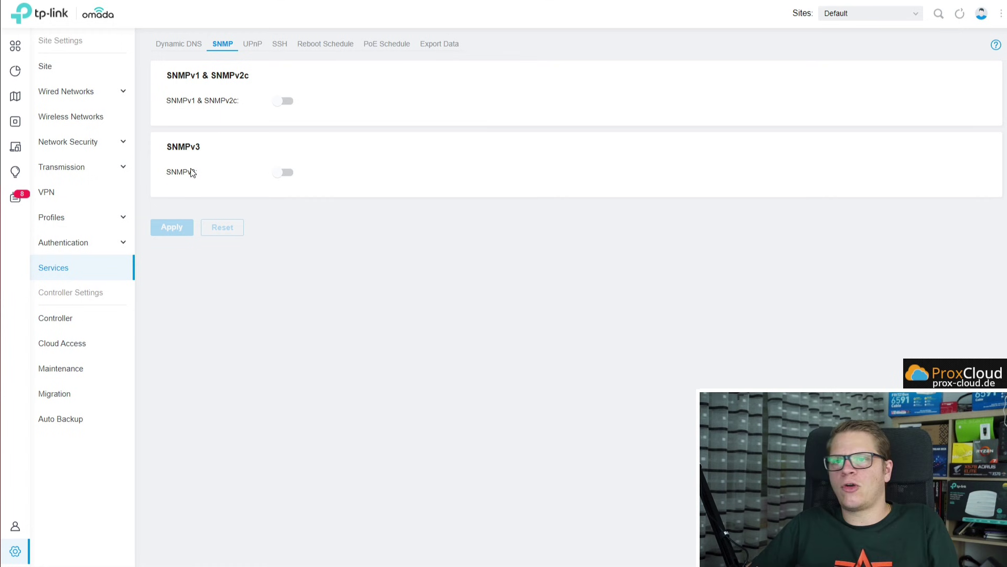
- Enable UPnP on the WAN interface for all networks and apply the setting
left_click(253, 46)
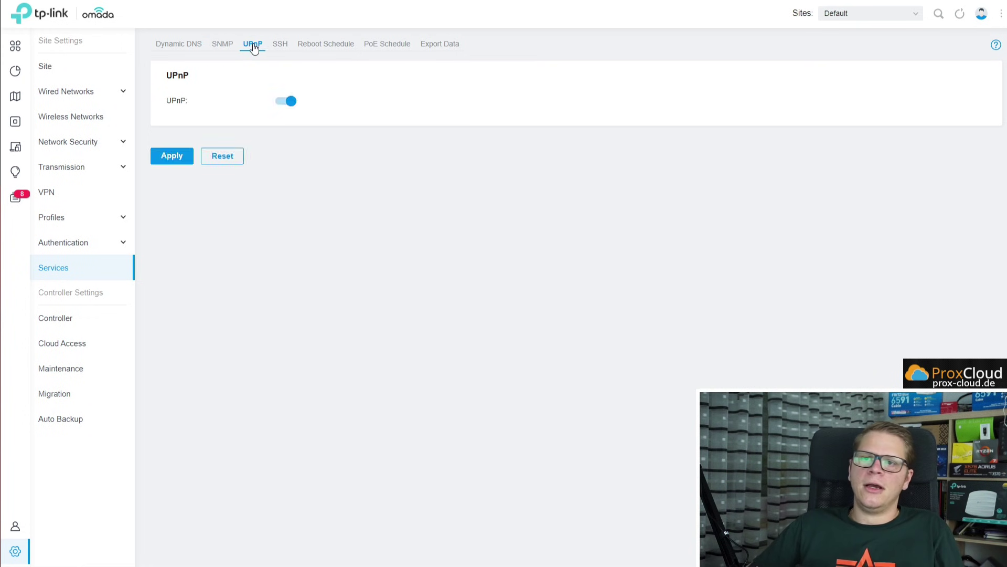
left_click(283, 101)
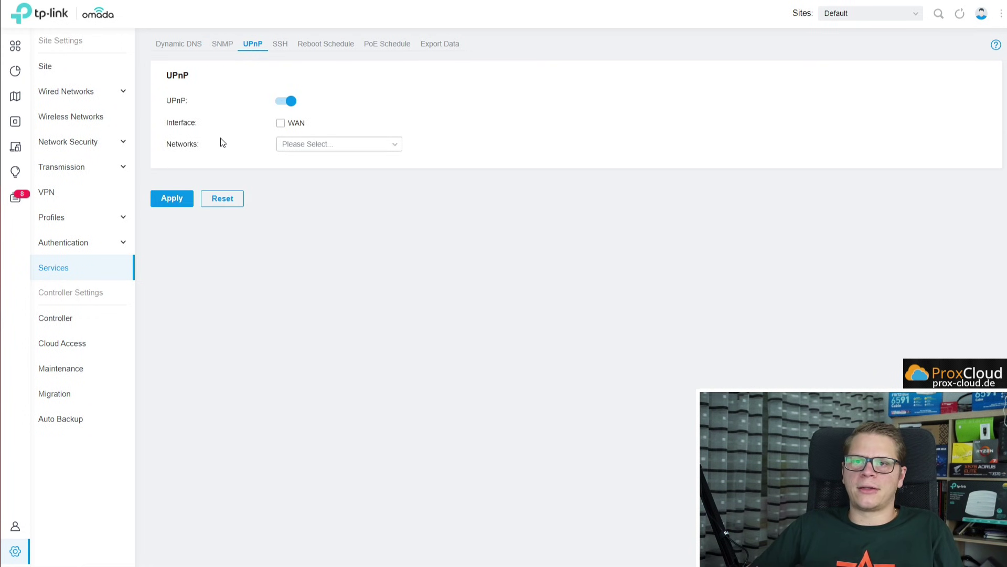
left_click(295, 126)
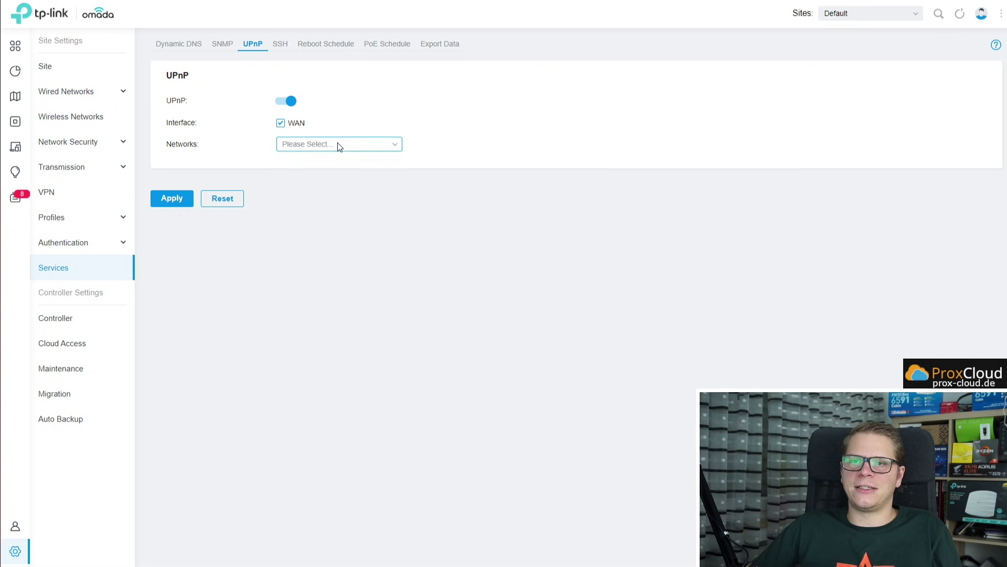
left_click(337, 143)
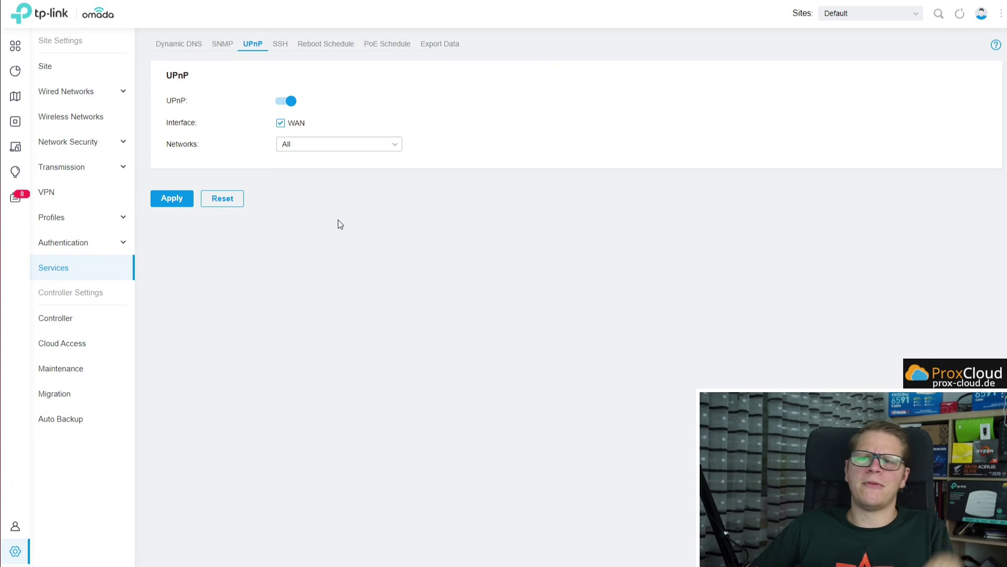
left_click(181, 205)
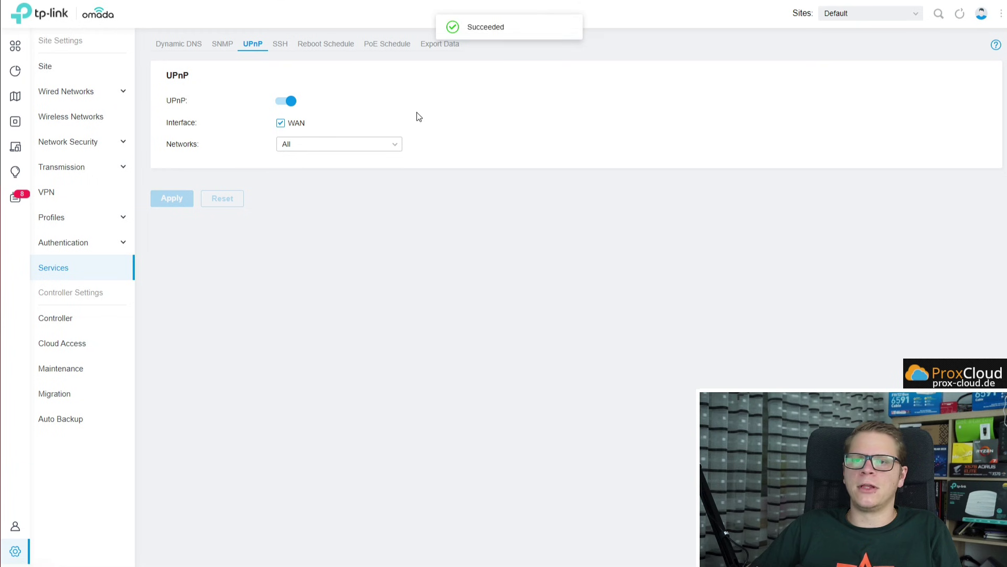
- View the SSH options with SSH Login switched on but not applied, and look at the reboot and PoE schedule lists
left_click(284, 44)
left_click(284, 100)
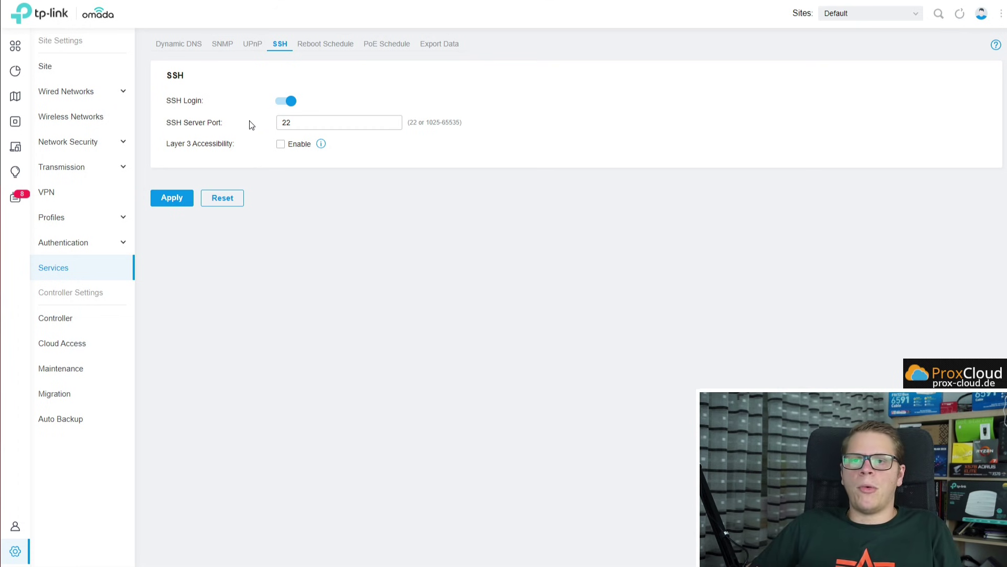
left_click(325, 46)
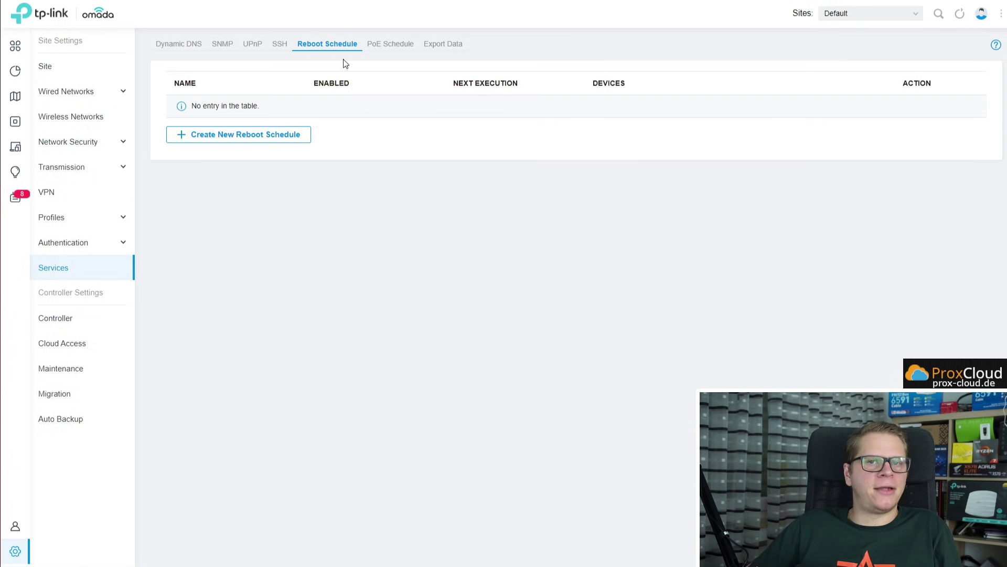
left_click(389, 45)
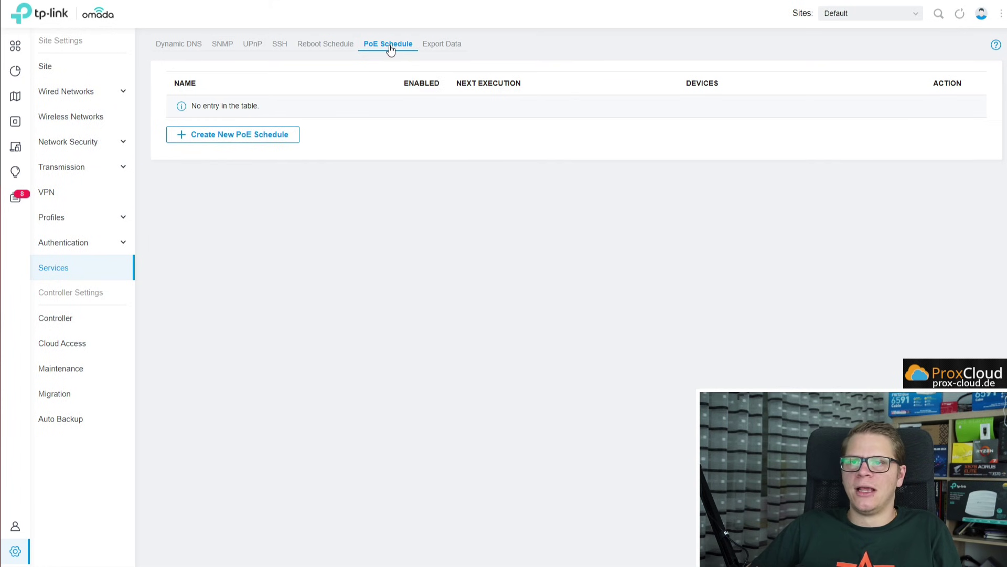
- Open the form for a new PoE schedule, and compare the 8-port POE(53W) and POE(116W) TP-Link switches on Amazon
left_click(265, 135)
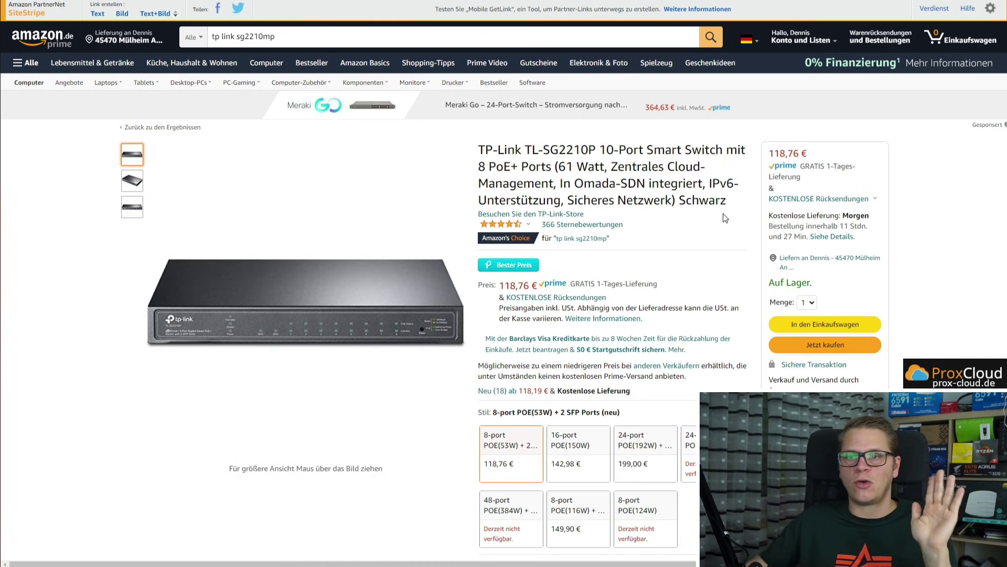
mouse_move(120, 177)
mouse_move(131, 210)
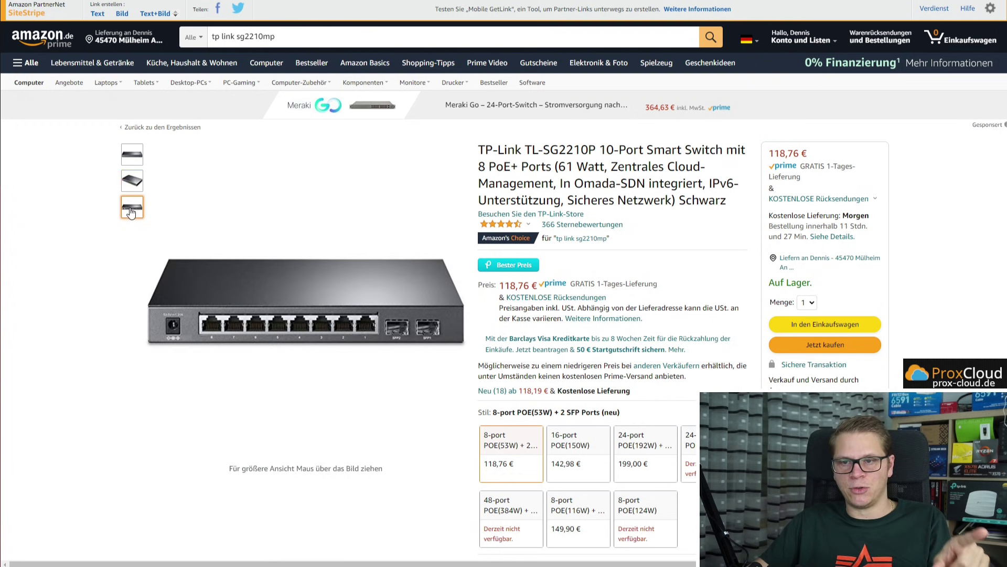
left_click(576, 512)
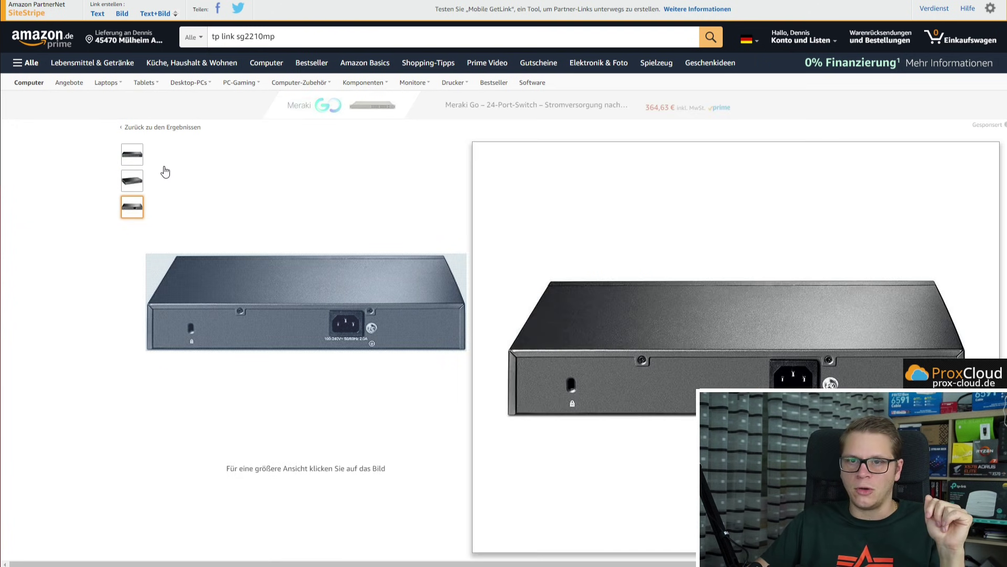
mouse_move(126, 184)
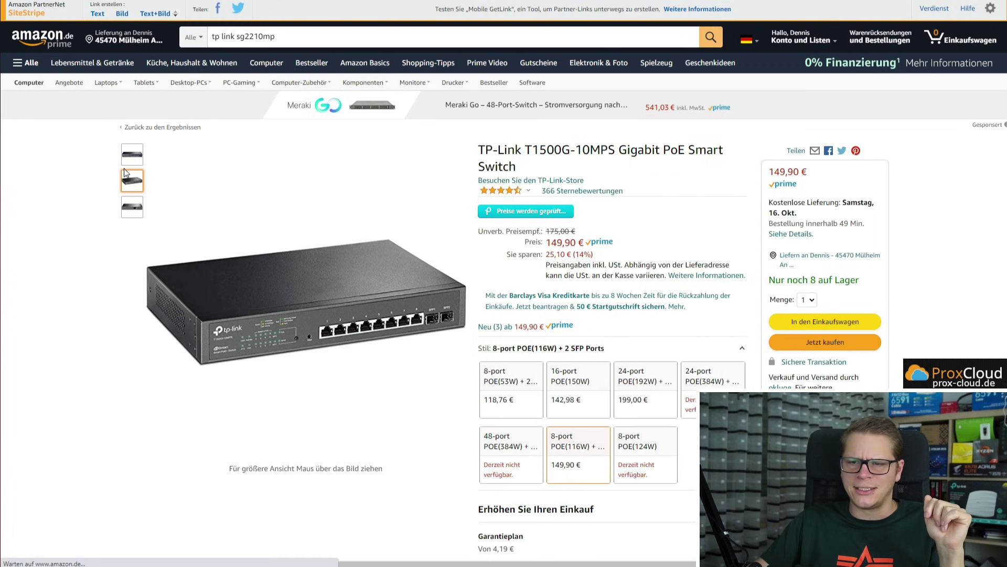
mouse_move(135, 163)
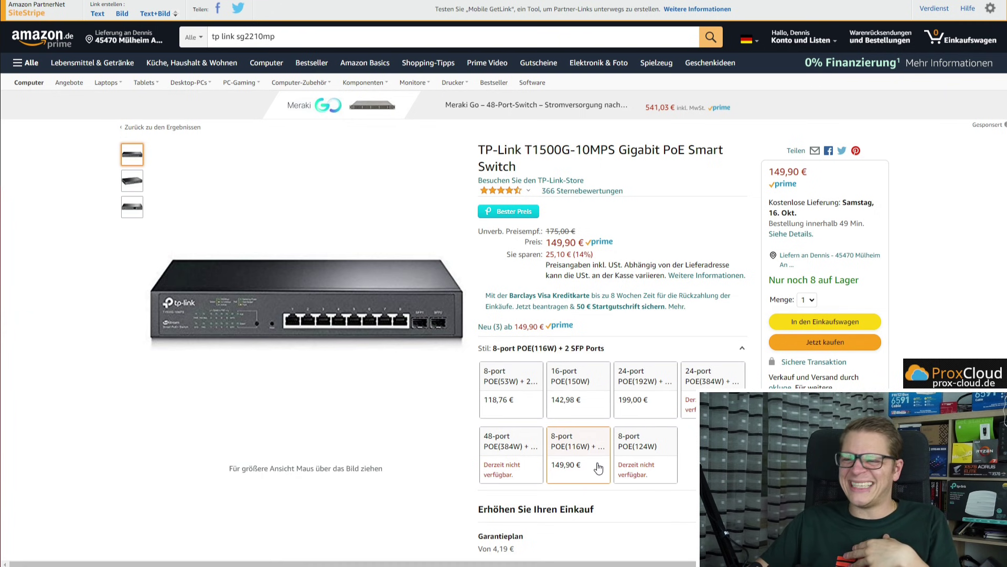
left_click(511, 388)
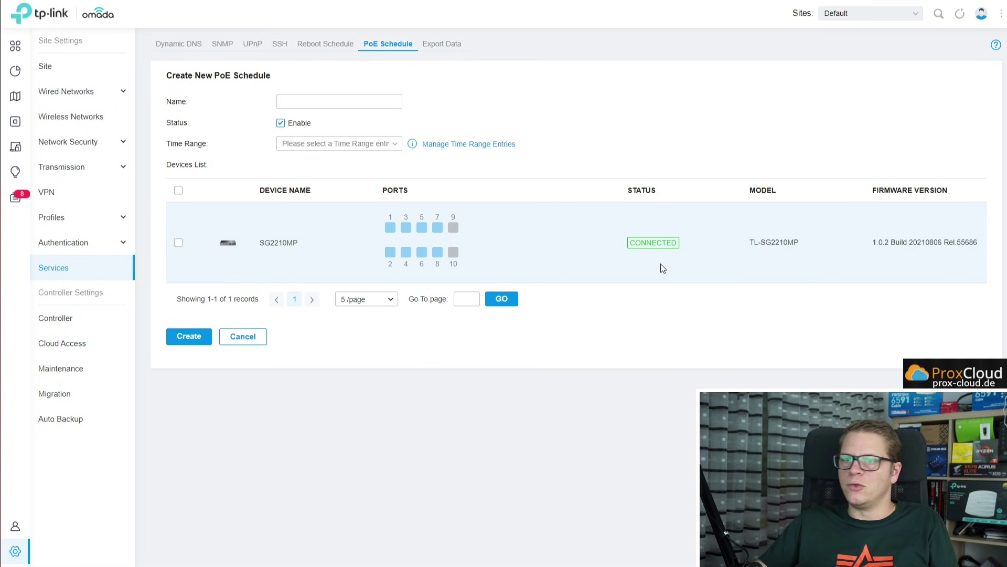
- View the data export options and the choices for the export list
left_click(449, 47)
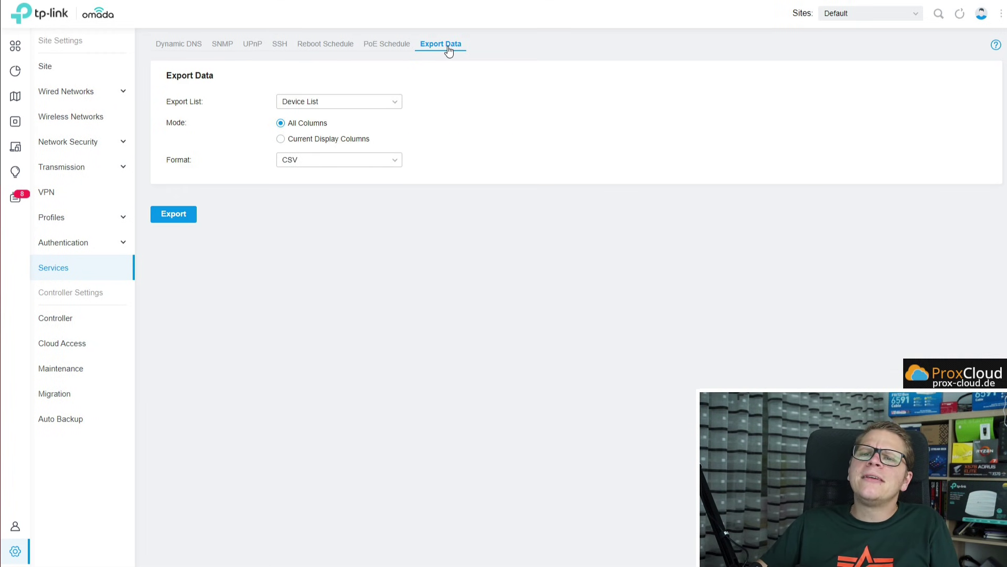
left_click(349, 102)
left_click(362, 103)
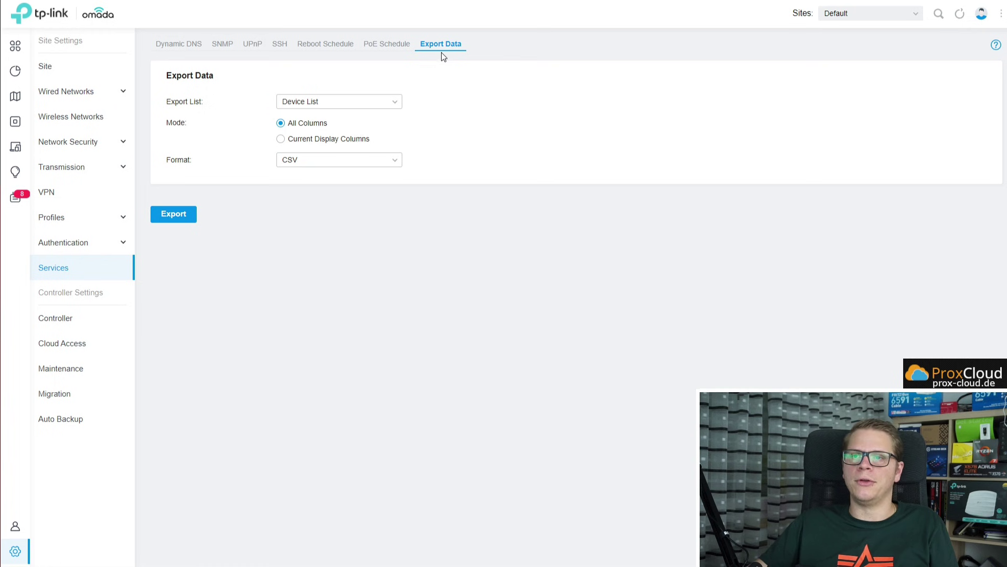
- Open the controller settings, and examine the Omada product range on the TP-Link website, including the OC200 and OC300 hardware controllers
left_click(101, 325)
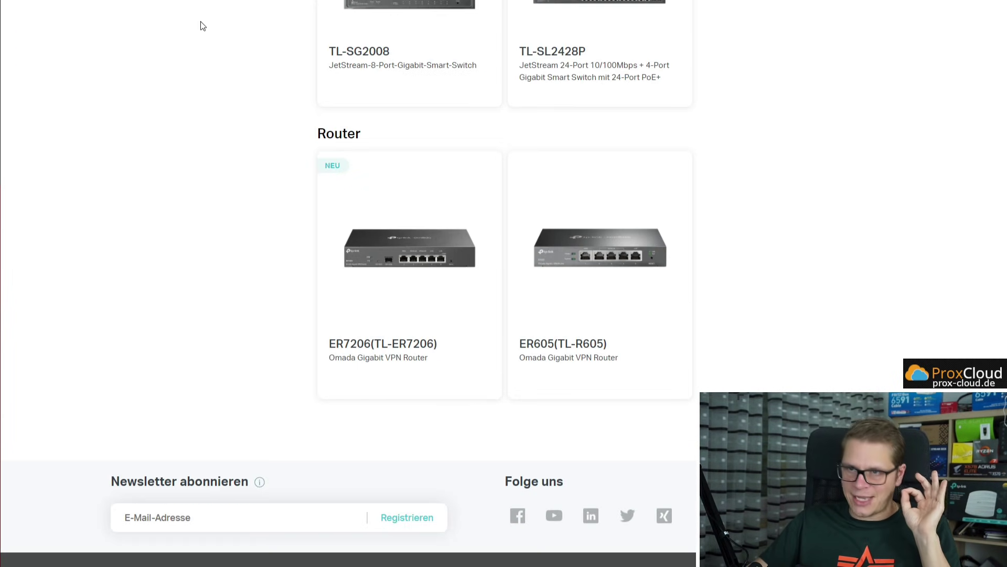
scroll(204, 215, "up", 15)
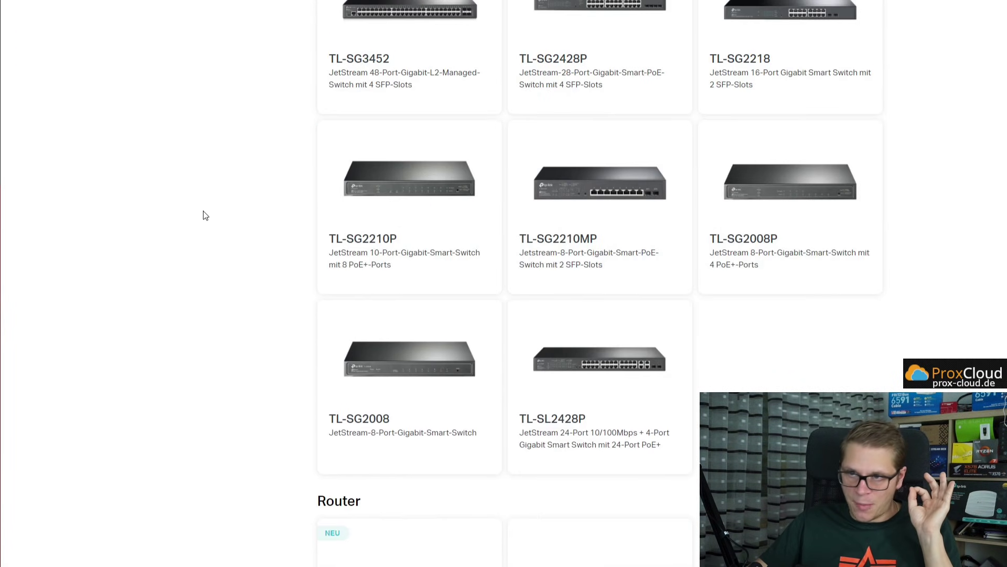
scroll(205, 215, "up", 15)
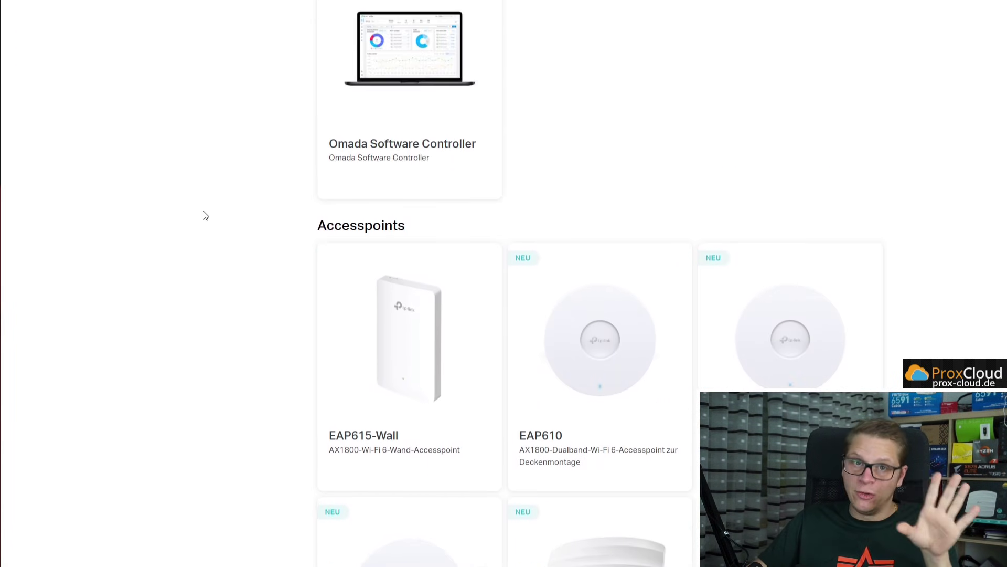
scroll(205, 215, "down", 1)
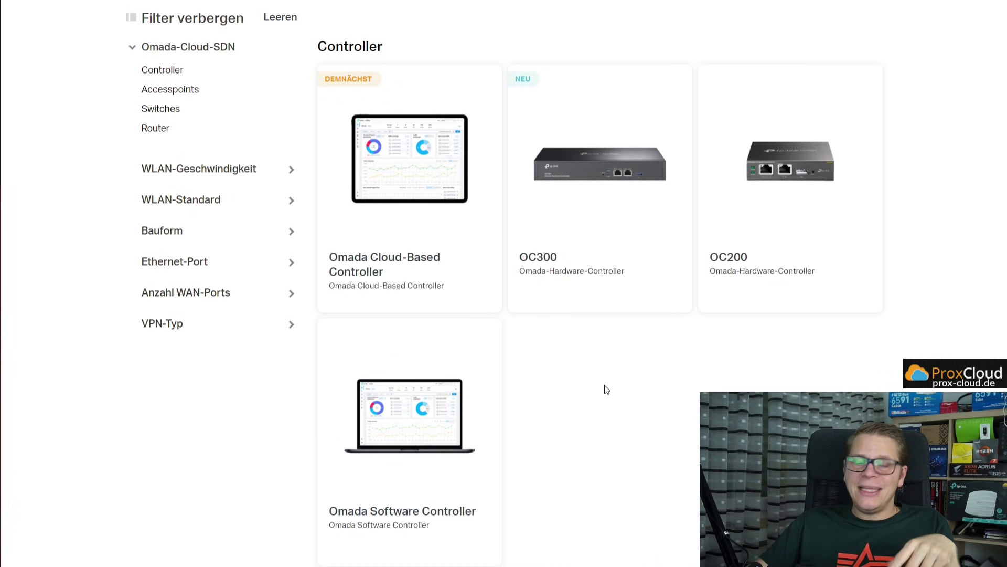
mouse_move(786, 269)
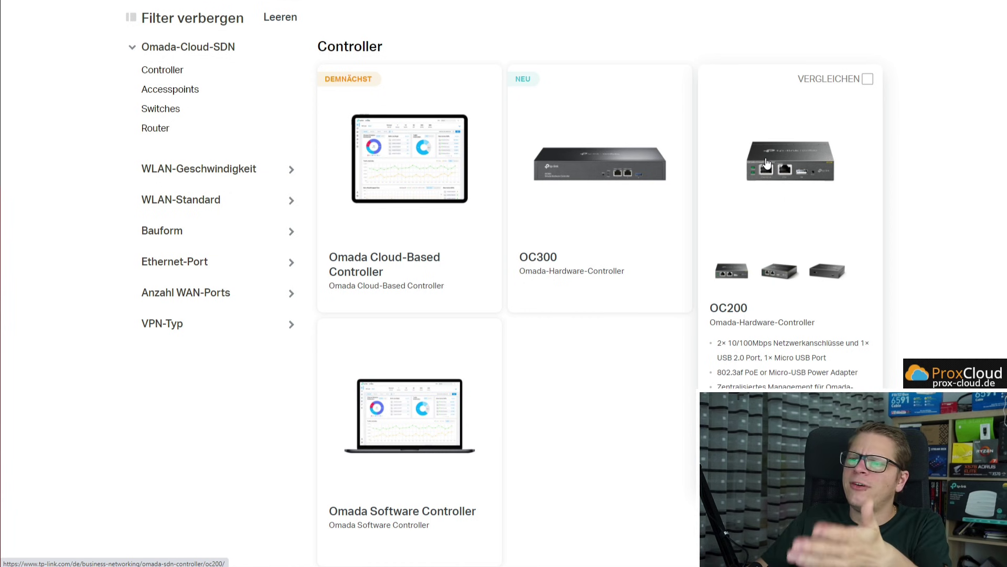
mouse_move(566, 178)
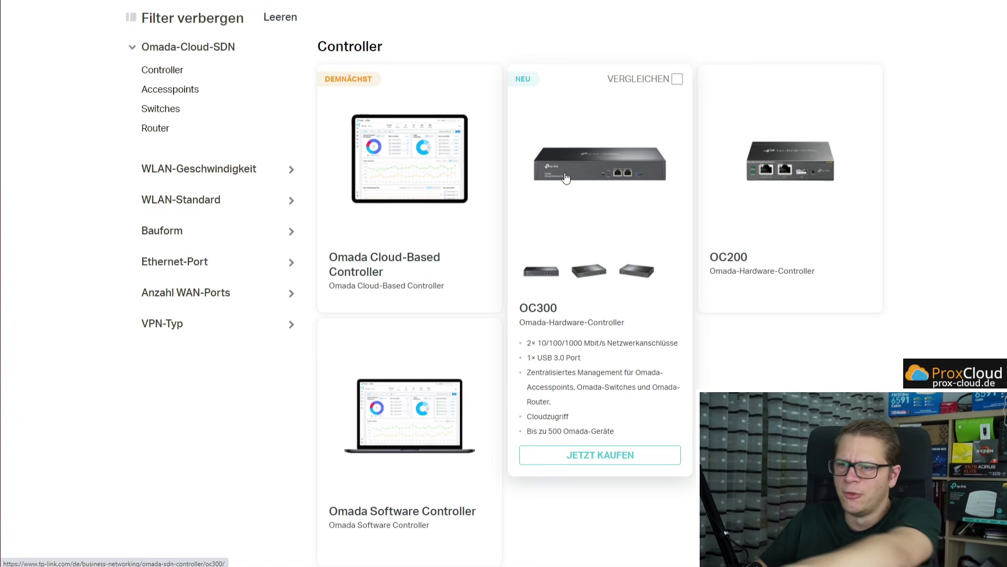
mouse_move(779, 197)
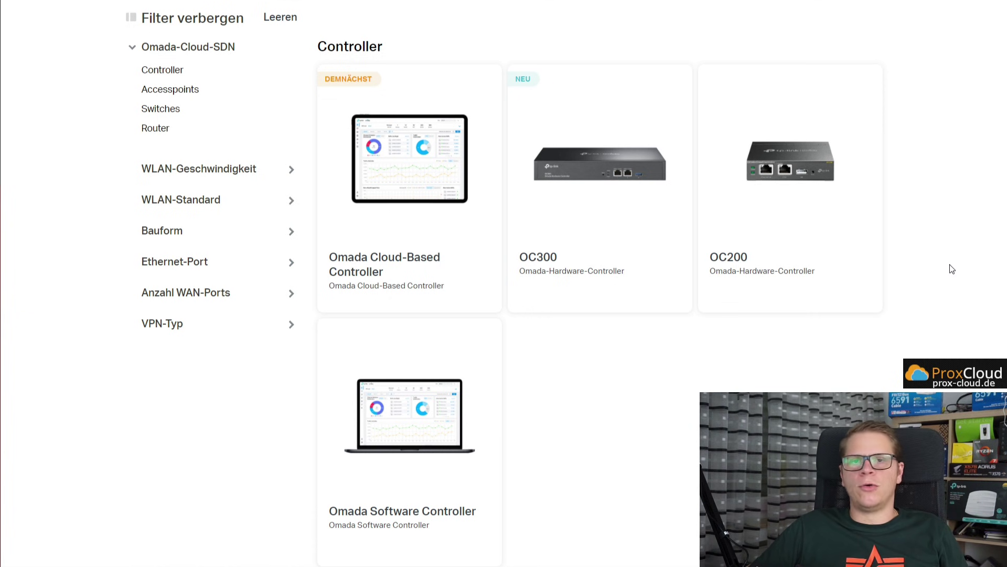
mouse_move(447, 89)
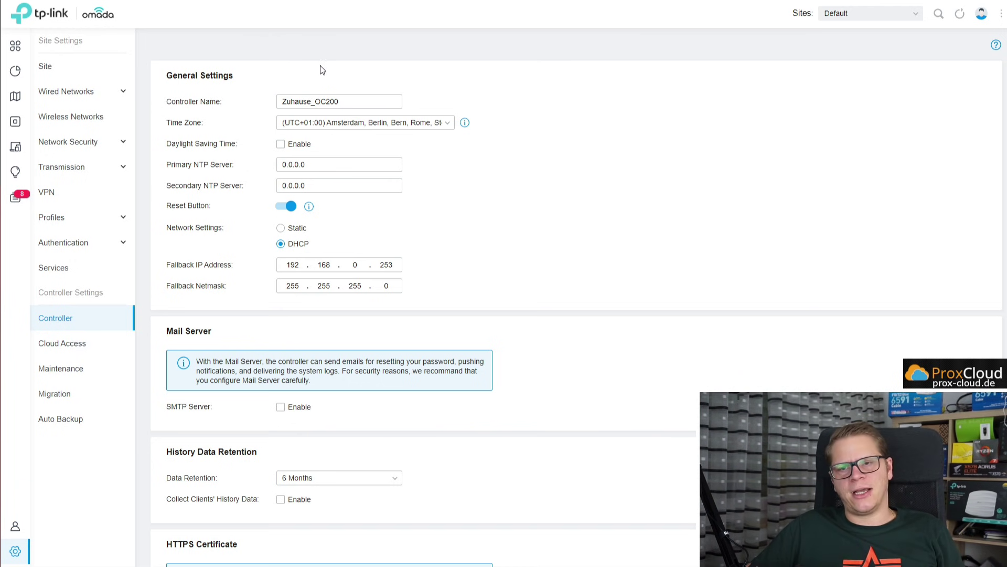
- Review the controller's settings down to the HTTPS certificate, access configuration and user experience program sections
scroll(574, 199, "down", 4)
scroll(614, 228, "down", 5)
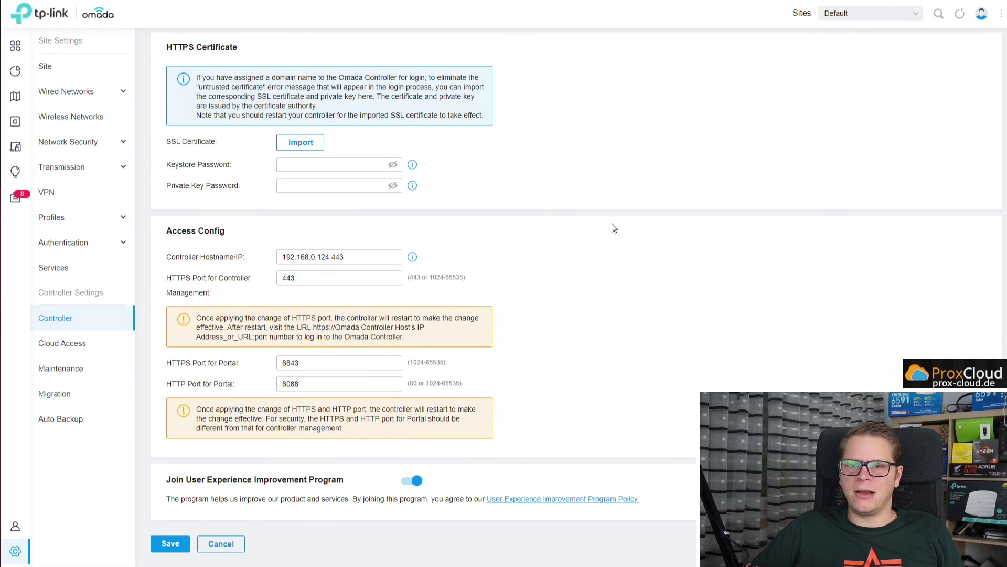
scroll(614, 228, "up", 1)
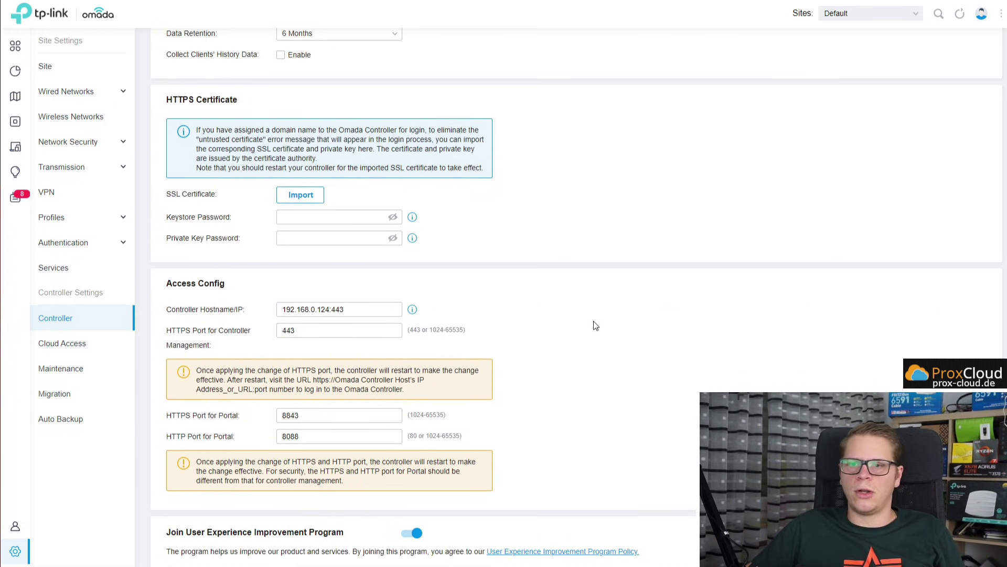
scroll(611, 326, "down", 1)
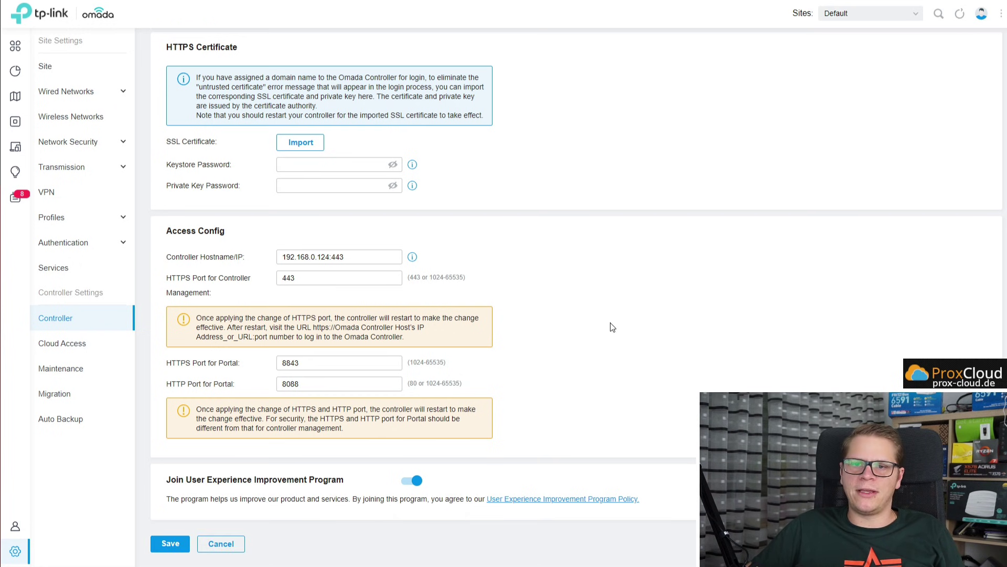
- View the cloud access settings, and examine the controller status and user interface options in the maintenance settings
left_click(47, 348)
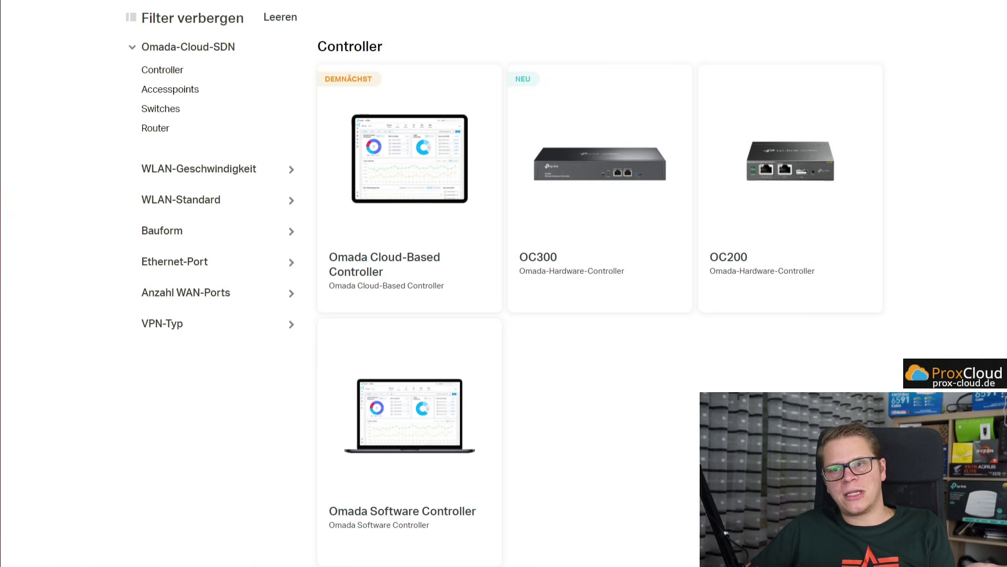
scroll(434, 87, "up", 1)
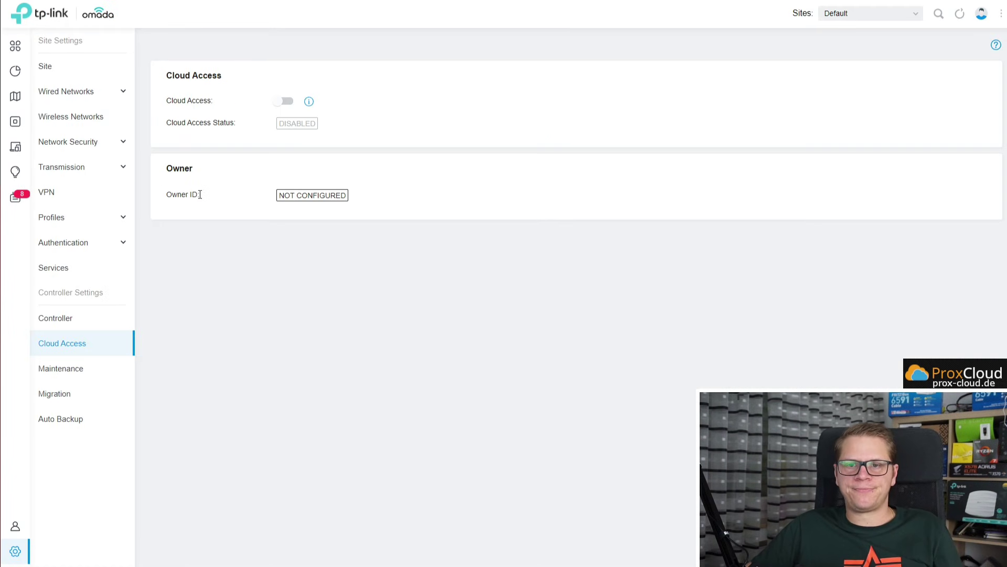
left_click(85, 371)
scroll(524, 213, "down", 2)
scroll(525, 214, "up", 2)
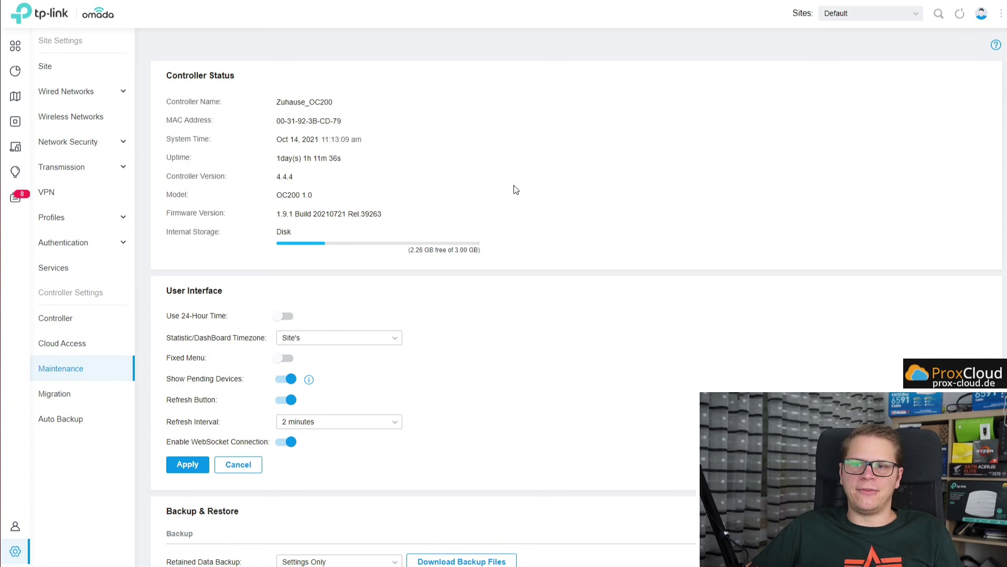
scroll(527, 201, "down", 1)
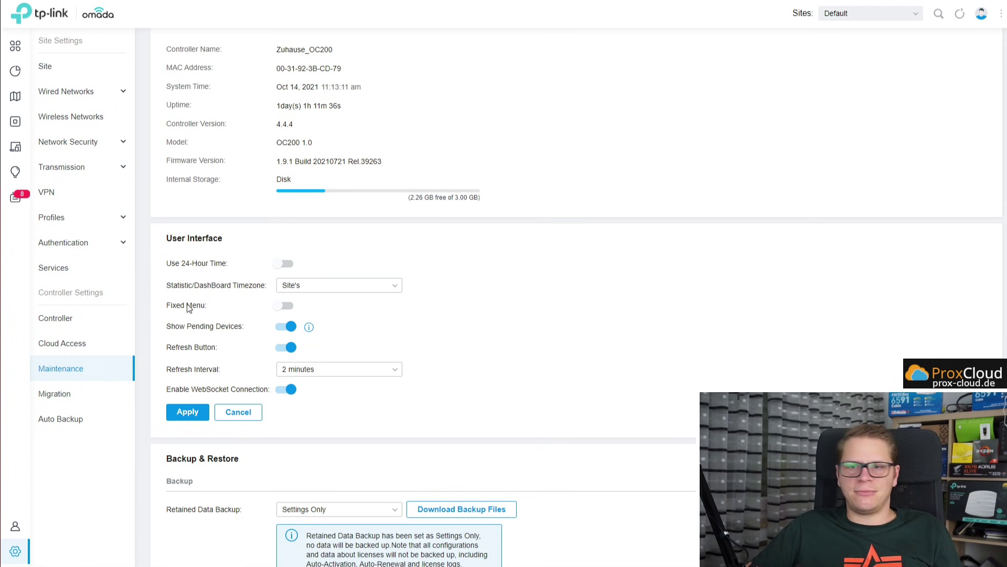
- View the site and controller migration pages and the auto backup settings
left_click(54, 394)
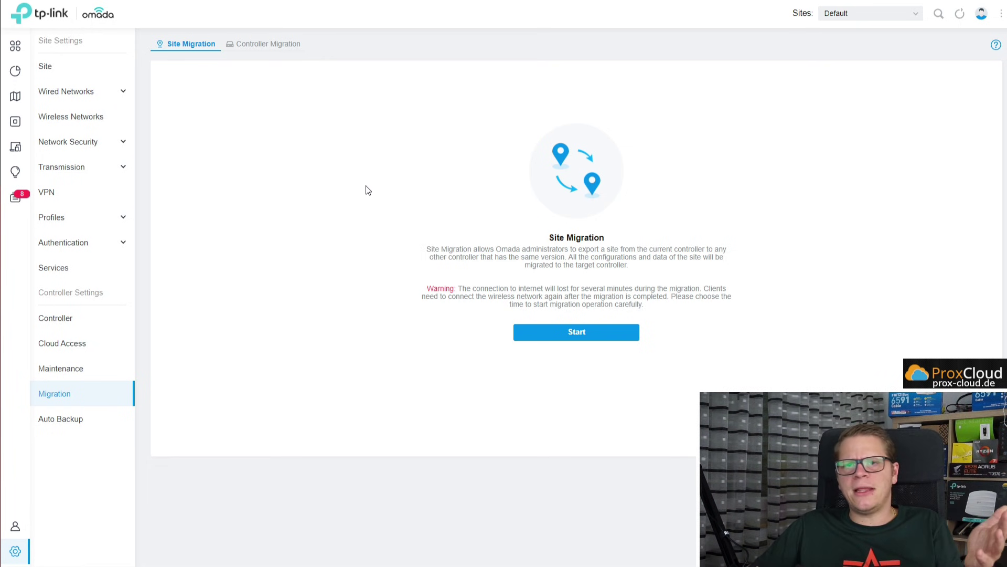
left_click(287, 43)
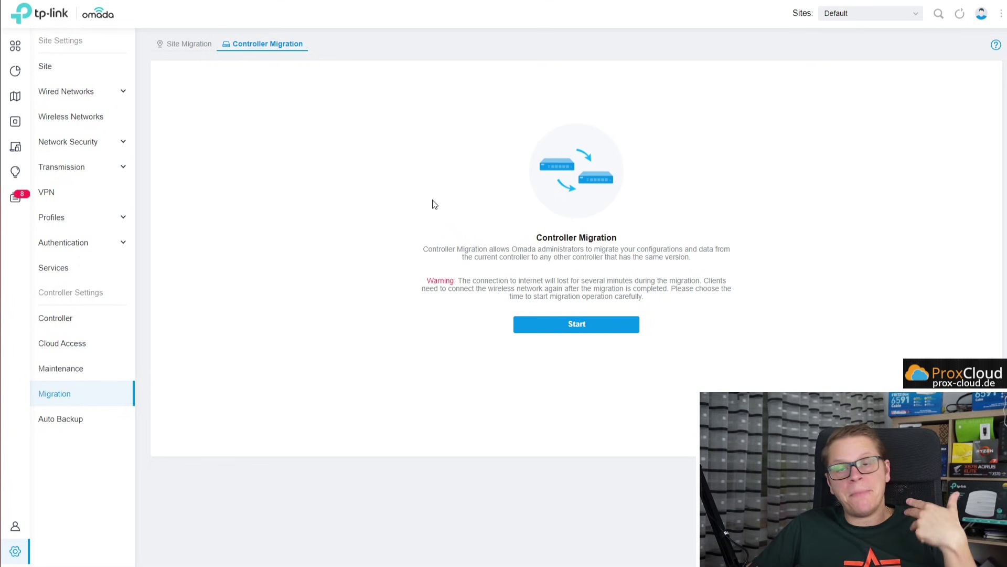
left_click(77, 419)
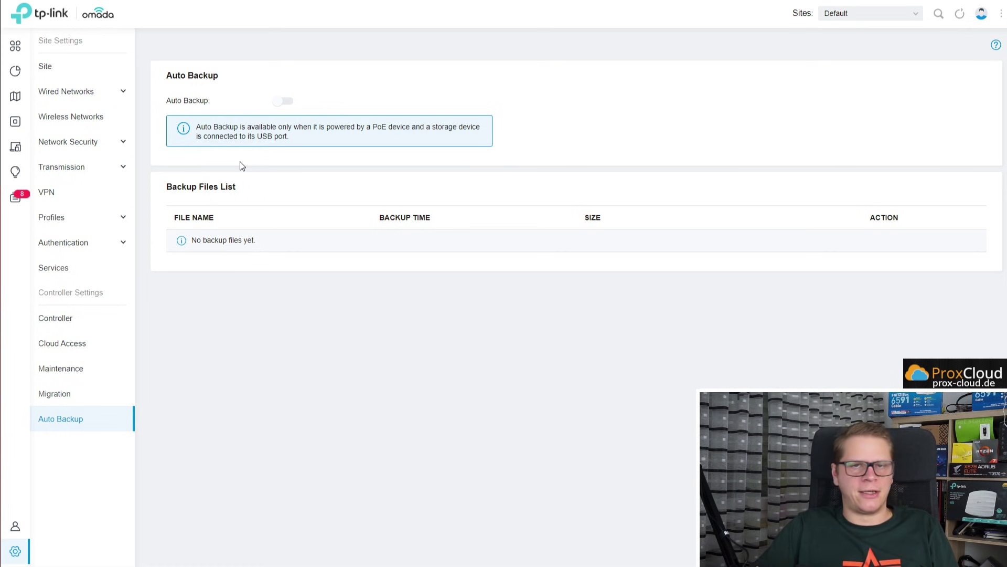
- Review the site configuration, services and device account settings of the Default site
left_click(66, 73)
scroll(283, 302, "down", 2)
scroll(270, 325, "up", 2)
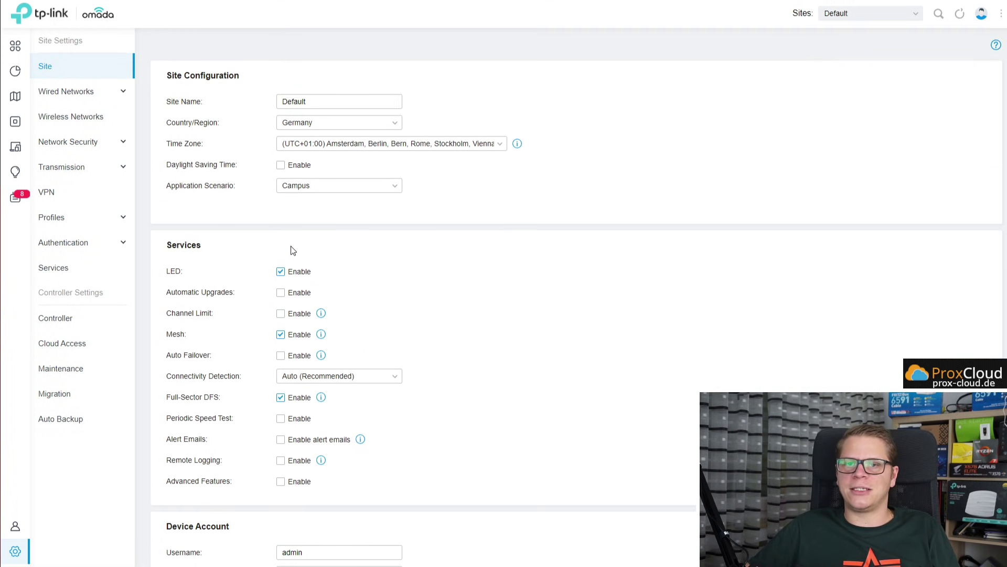